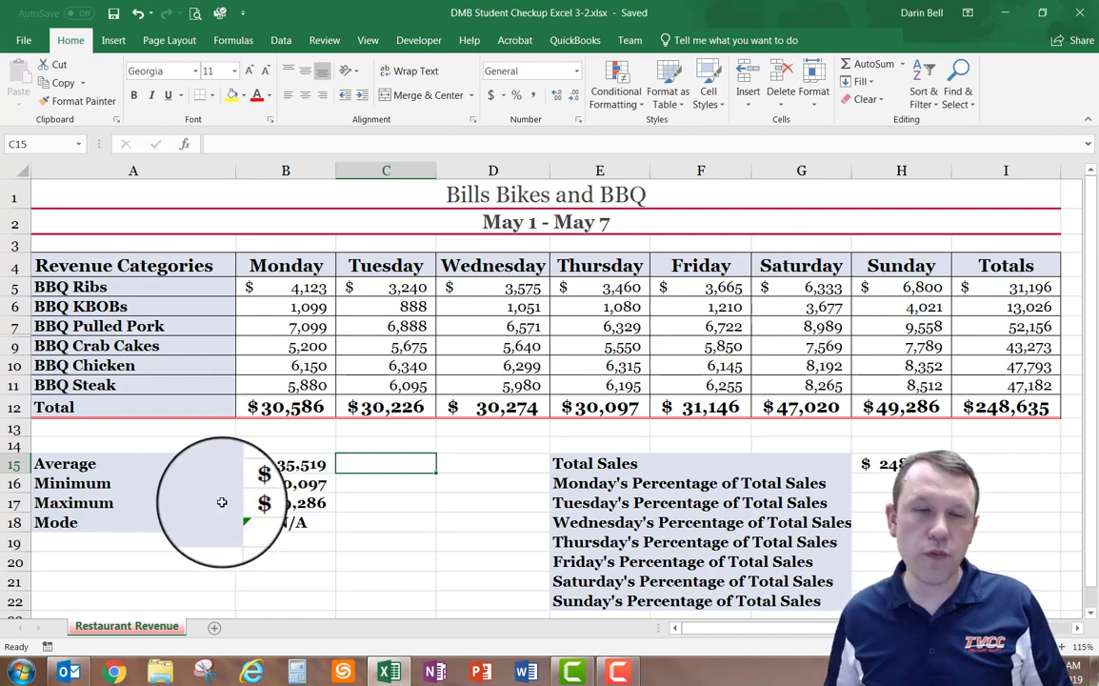
Duplicate the Restaurant Revenue sheet as a copy placed at the end of the workbook.
click(143, 614)
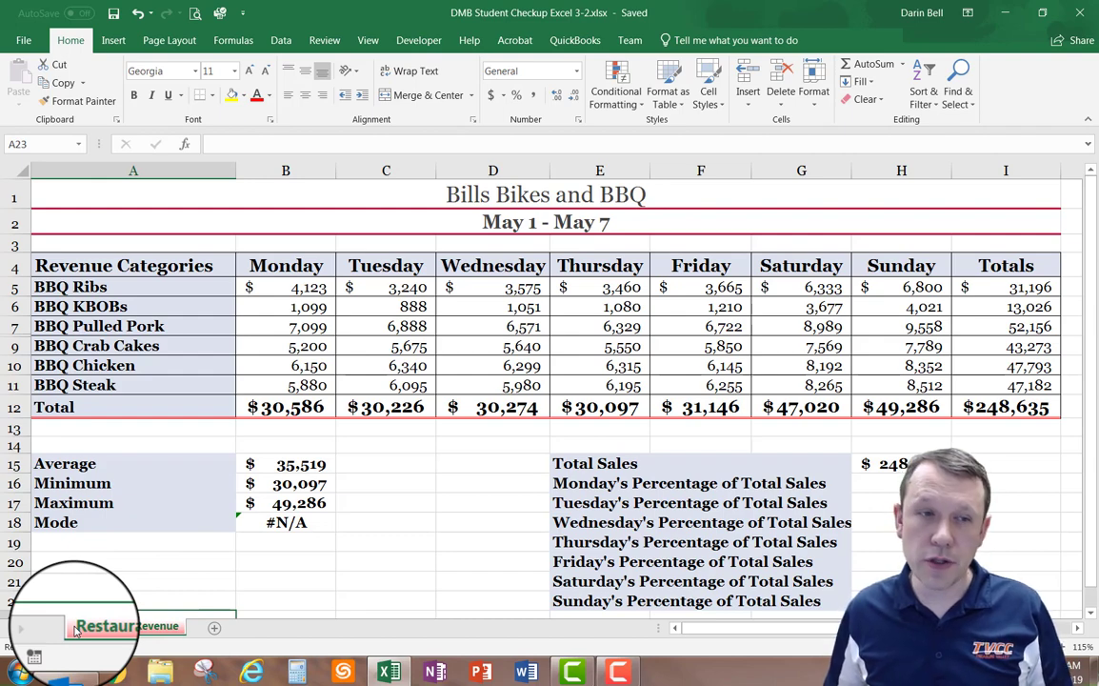
right_click(132, 630)
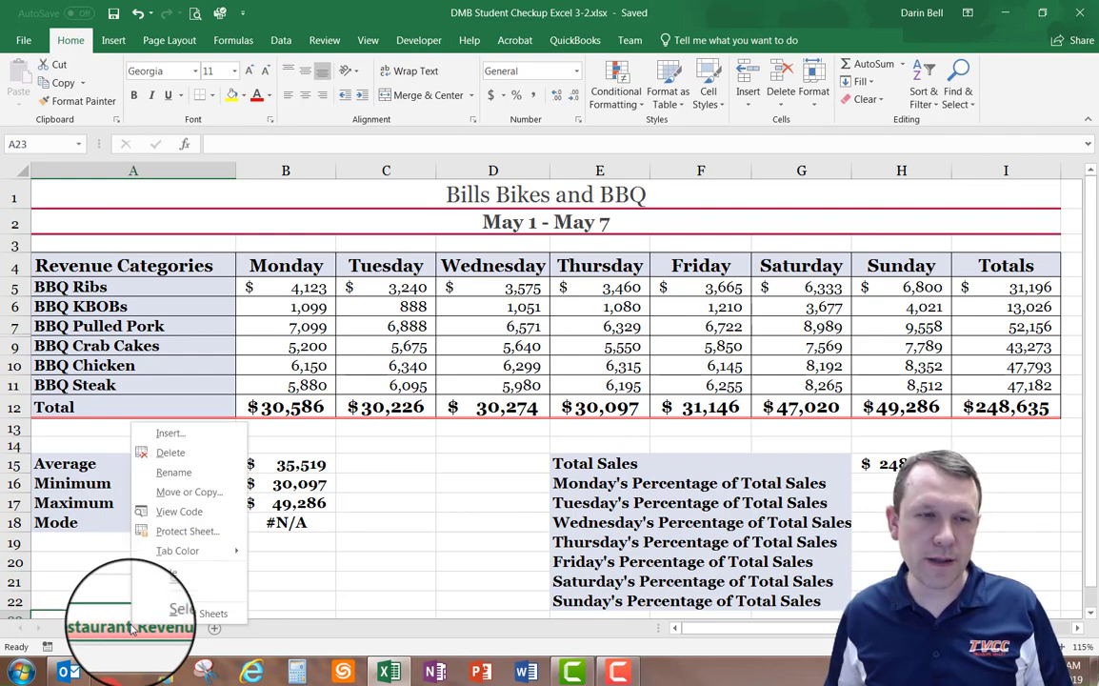
click(202, 496)
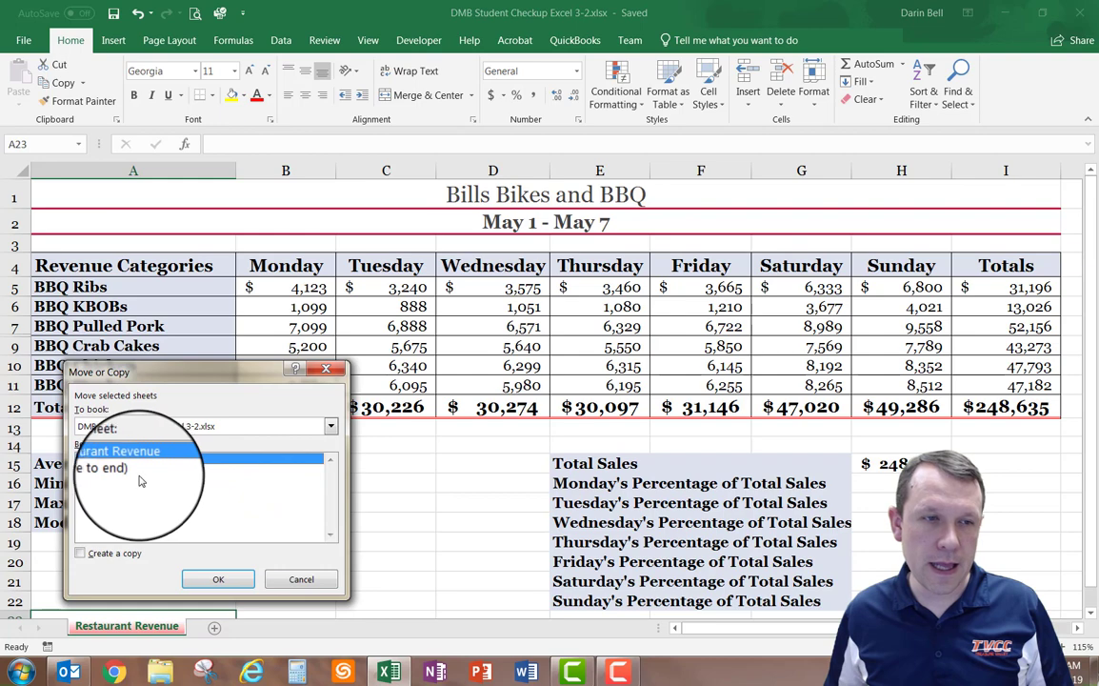
click(115, 472)
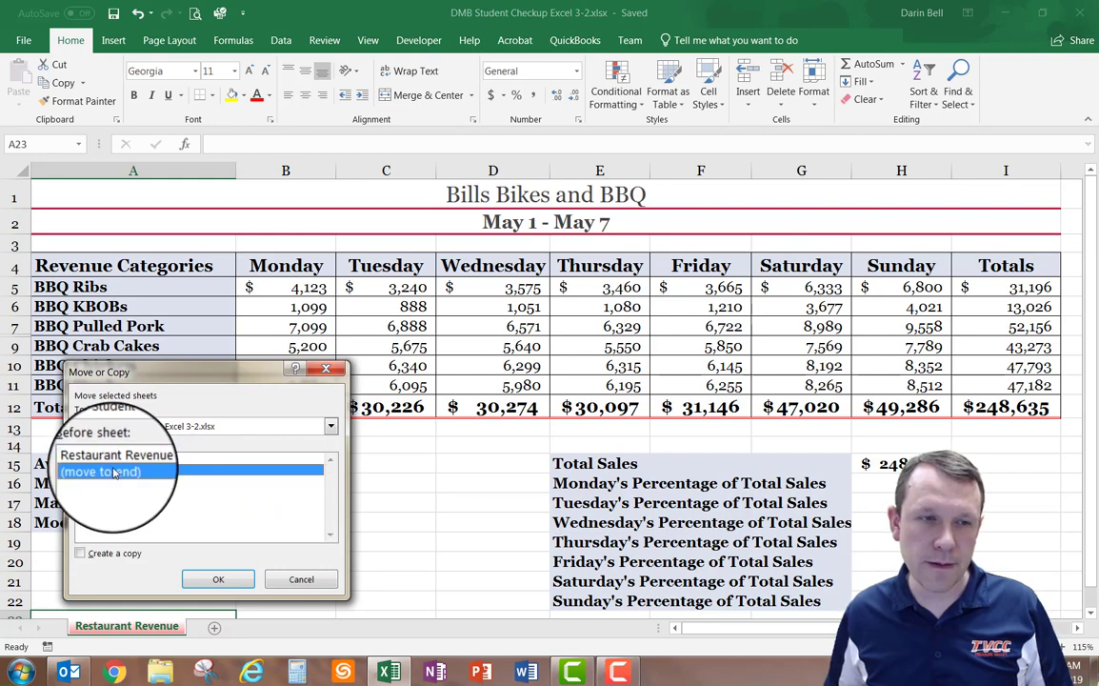
click(80, 555)
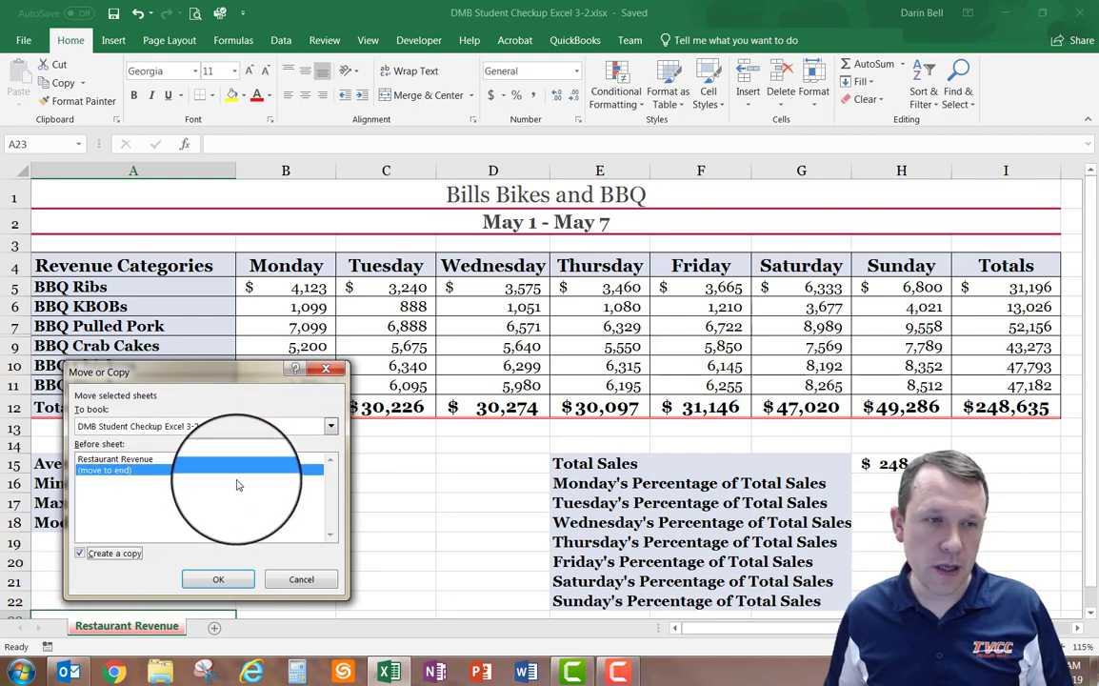
click(216, 580)
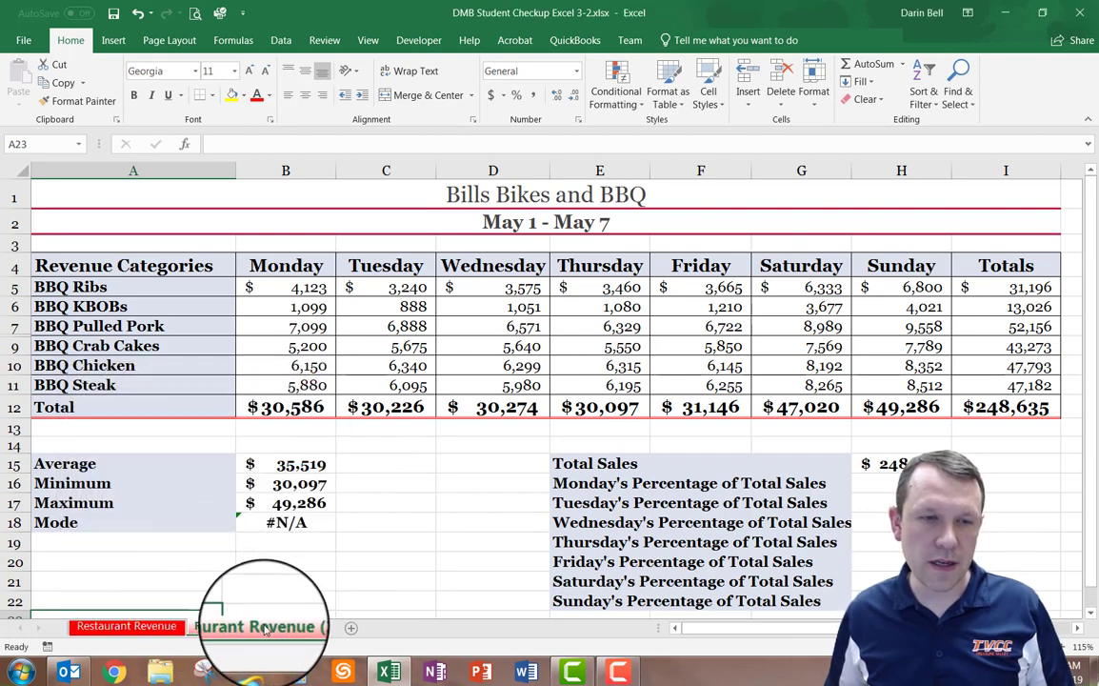
Compare the original and the copied Restaurant Revenue (2) sheet, then begin renaming the copy.
click(148, 628)
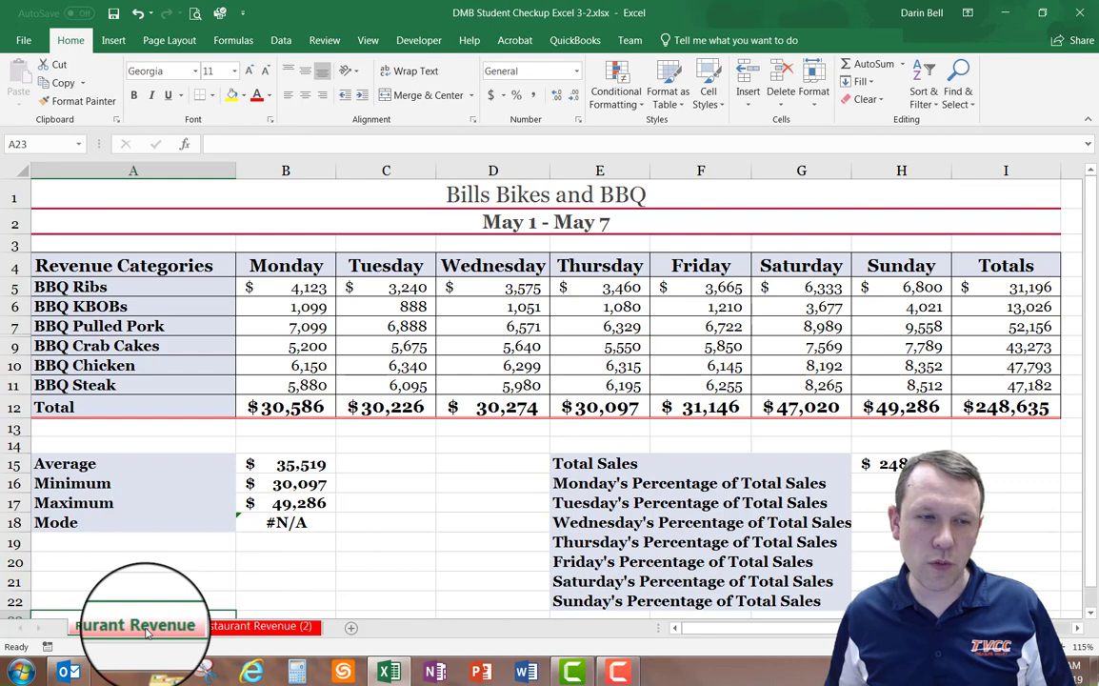
click(271, 636)
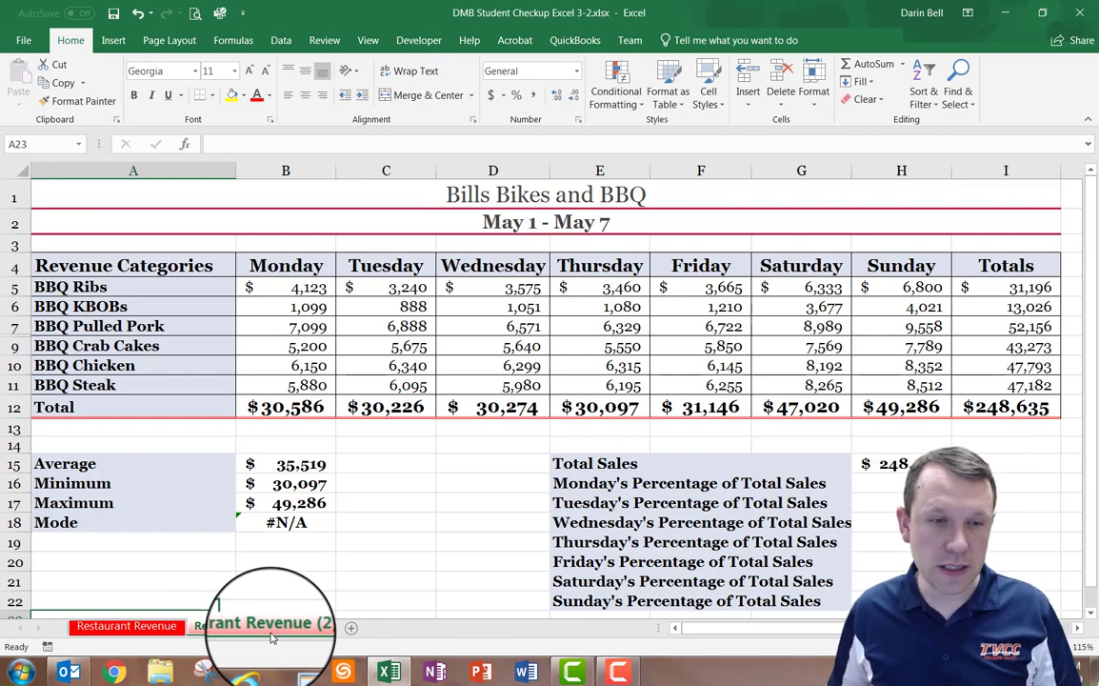
right_click(270, 632)
click(329, 476)
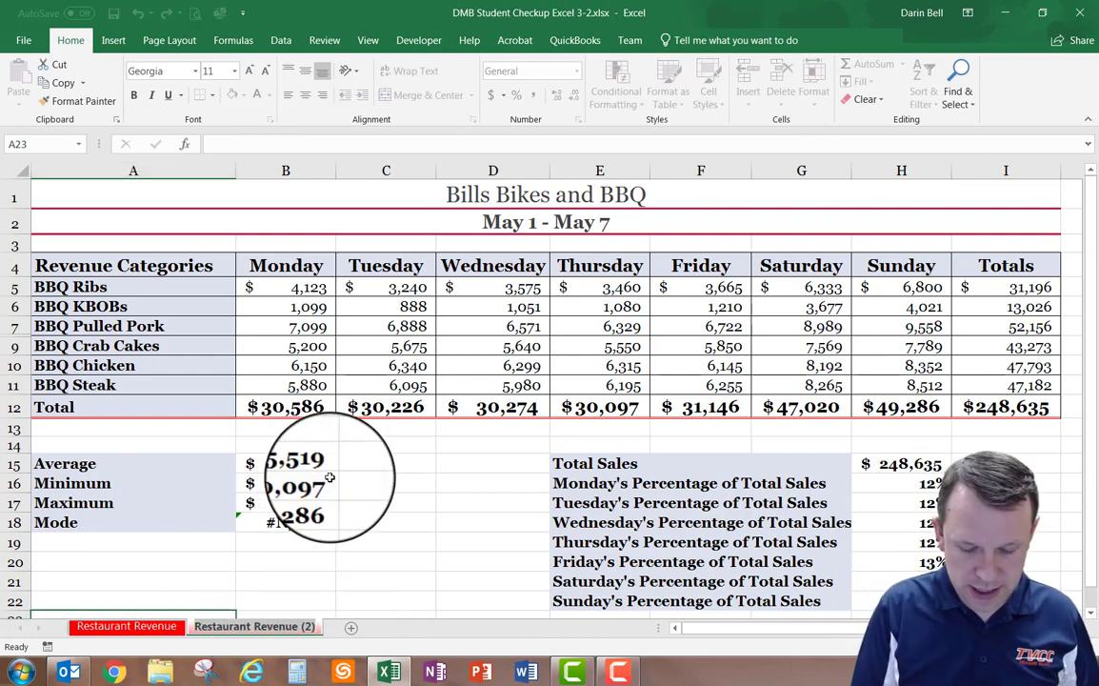
Rename Restaurant Revenue (2) to 'Net Income' and switch to that sheet.
text(Net Income)
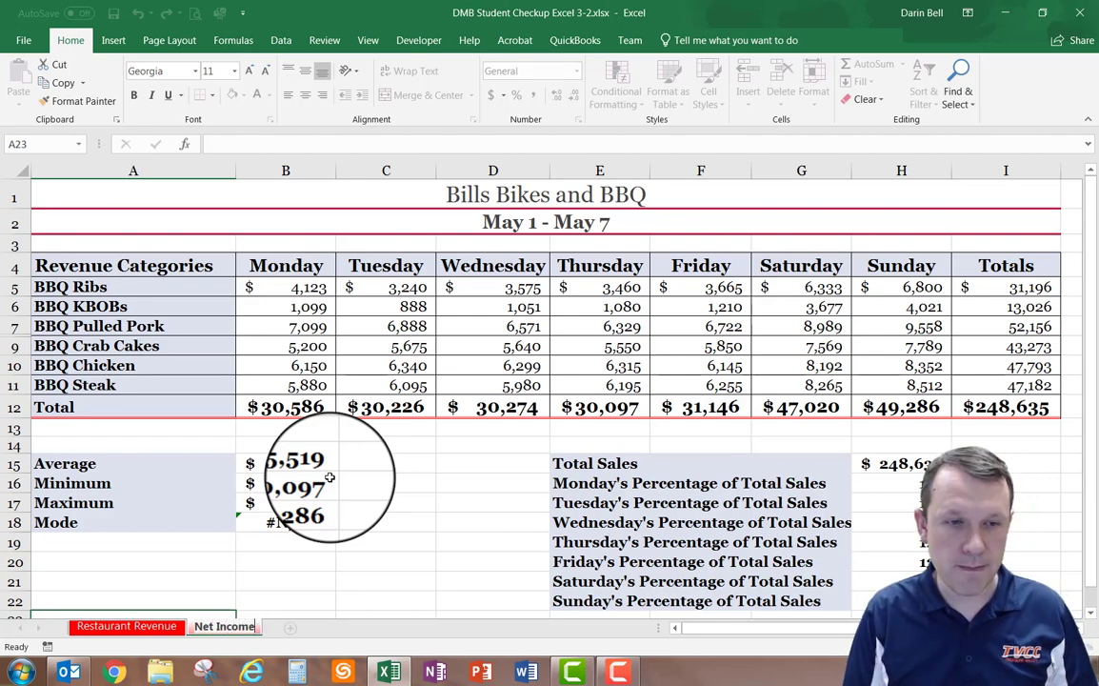
click(392, 502)
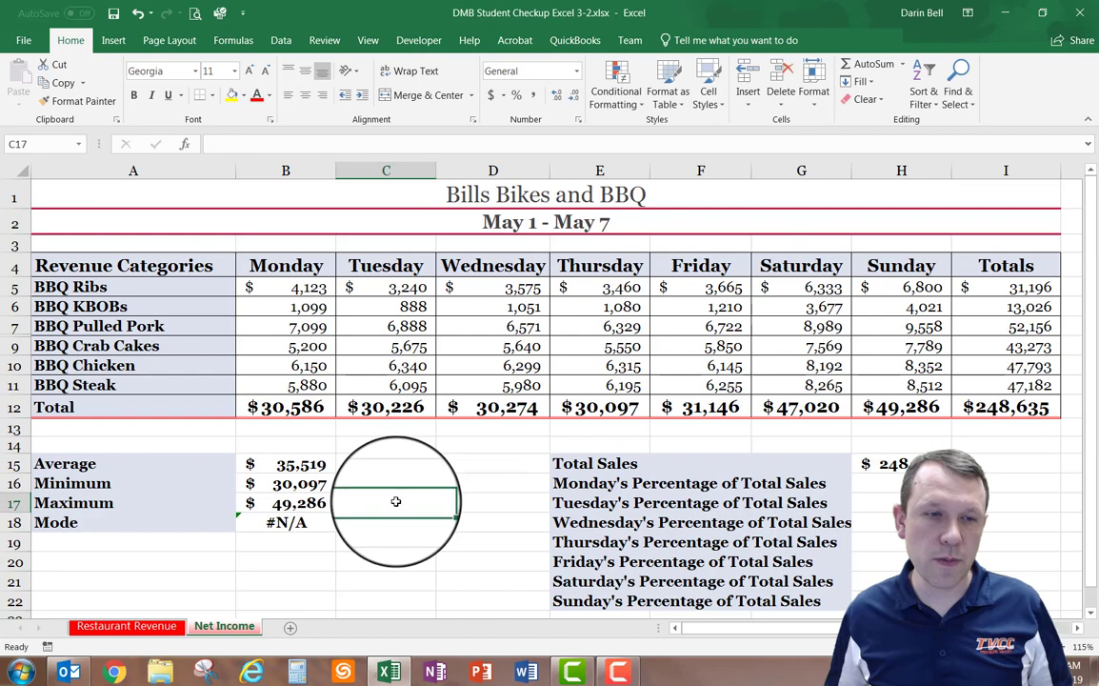
click(221, 629)
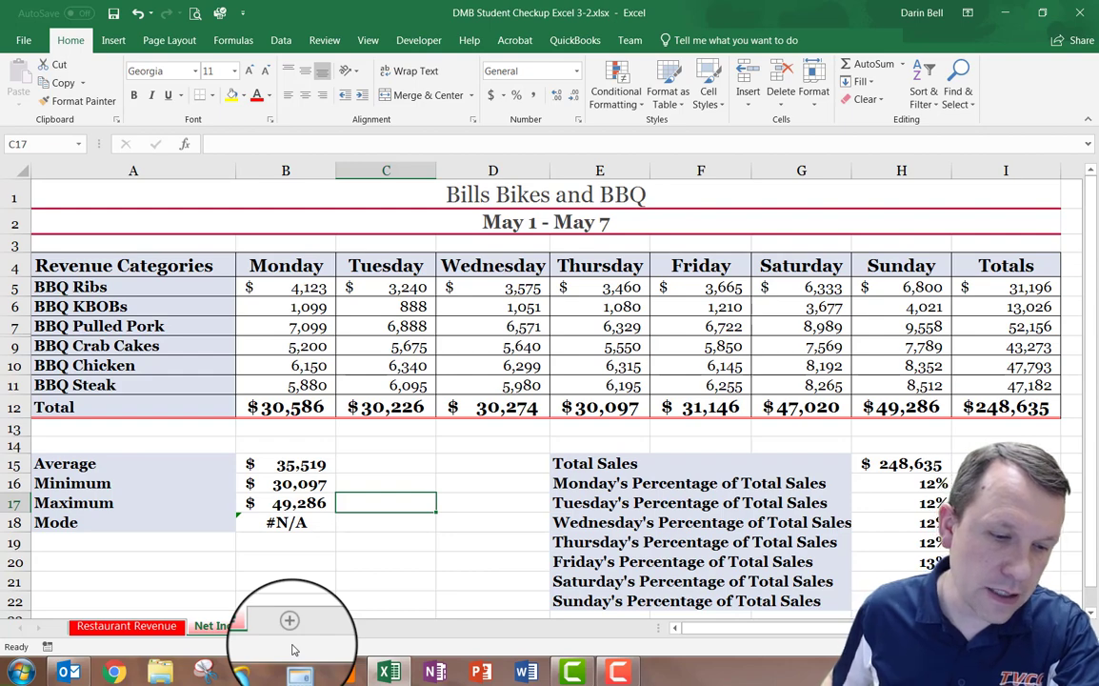
Delete rows 15 onward, removing the Average, Minimum, Maximum, Mode and percentage-of-sales rows.
click(17, 465)
drag(17, 464, 37, 429)
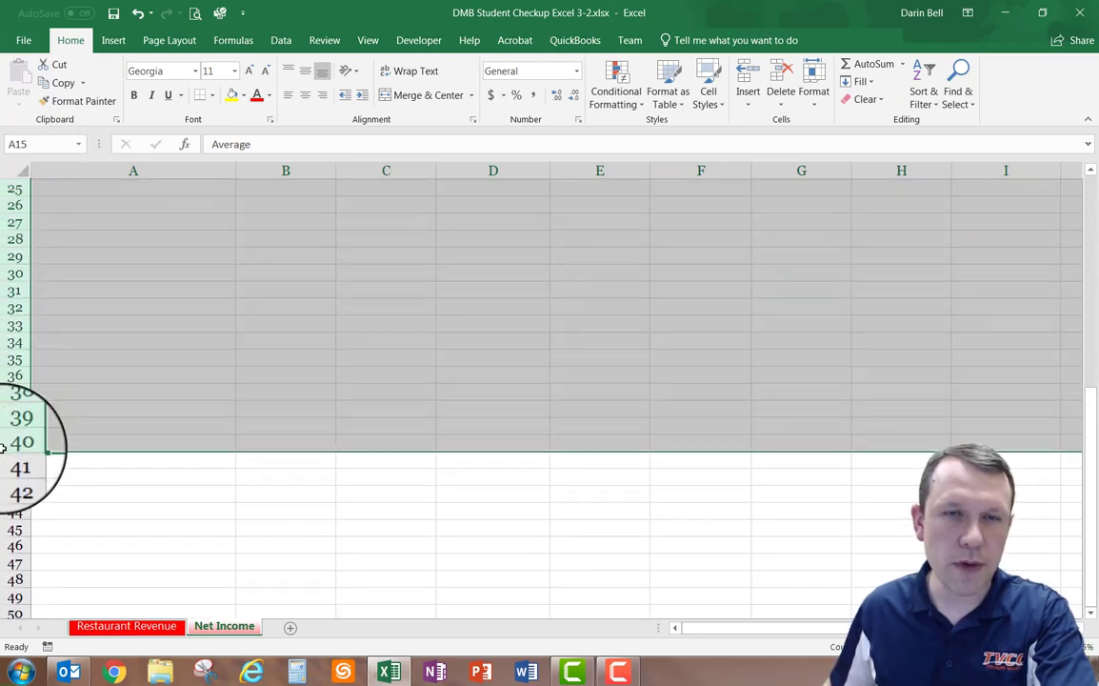
scroll(69, 442, up, 8)
scroll(72, 446, down, 2)
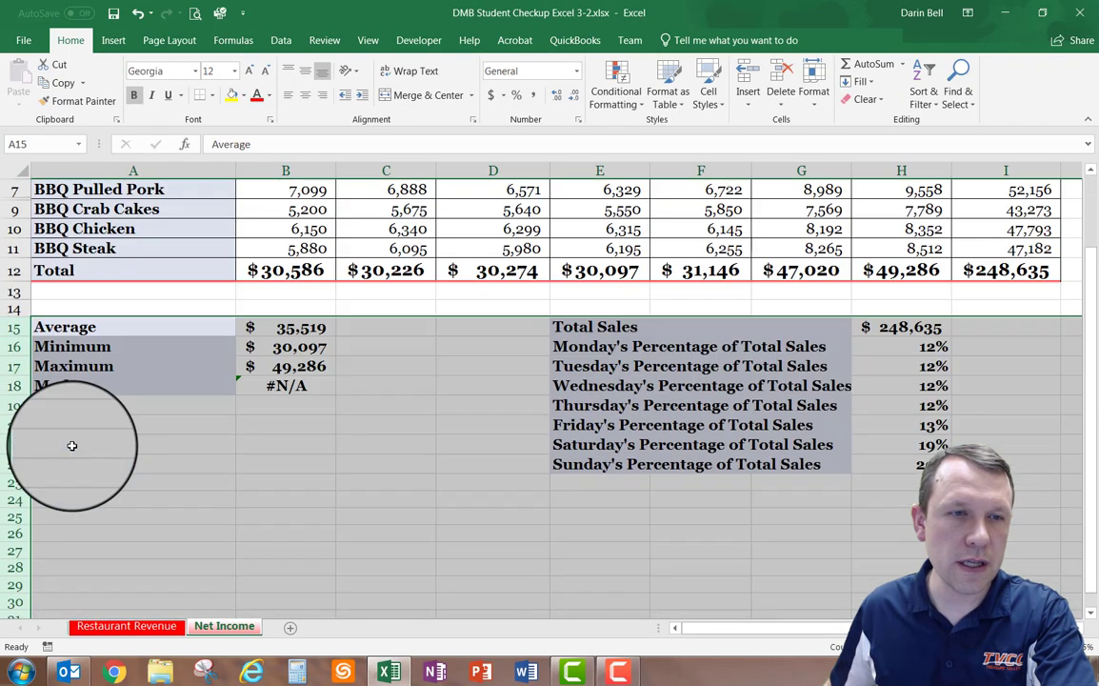
right_click(15, 408)
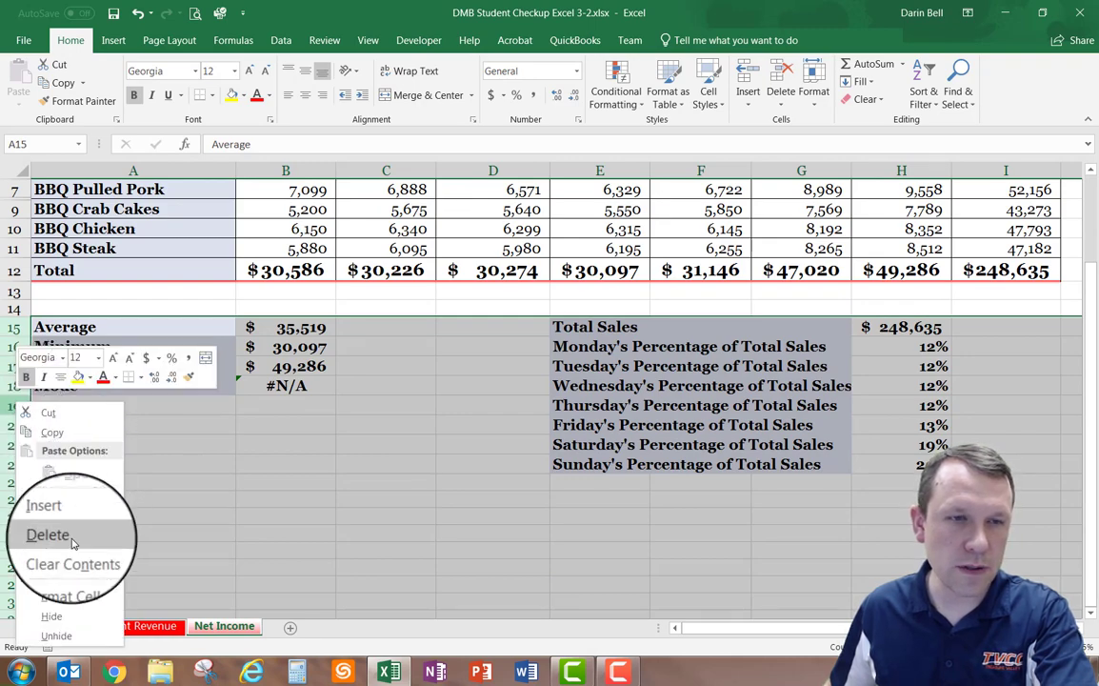
click(55, 535)
click(154, 327)
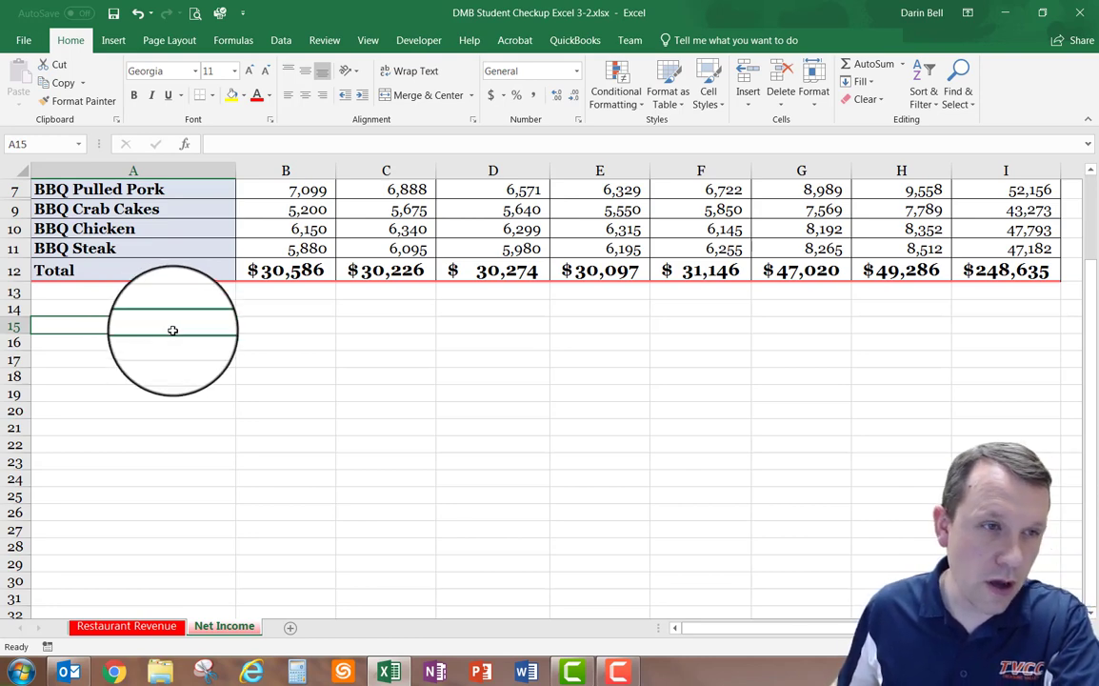
Unhide row 8, BBQ Corn on the Cob, between rows 7 and 9, then inspect cell B15.
click(151, 304)
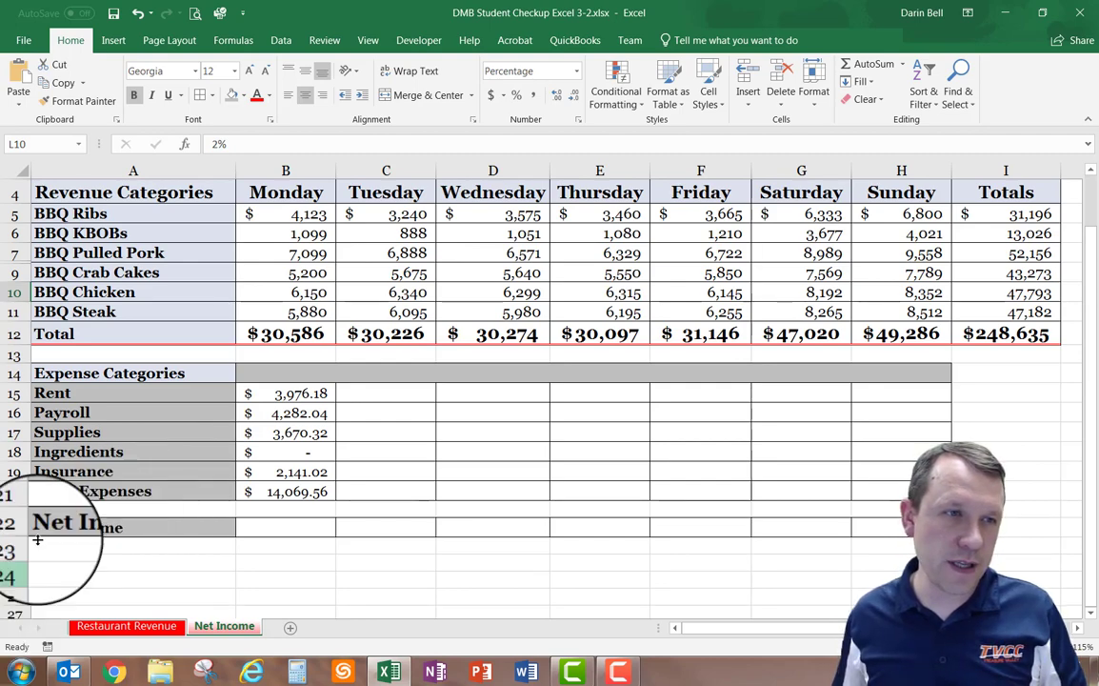
drag(13, 253, 13, 281)
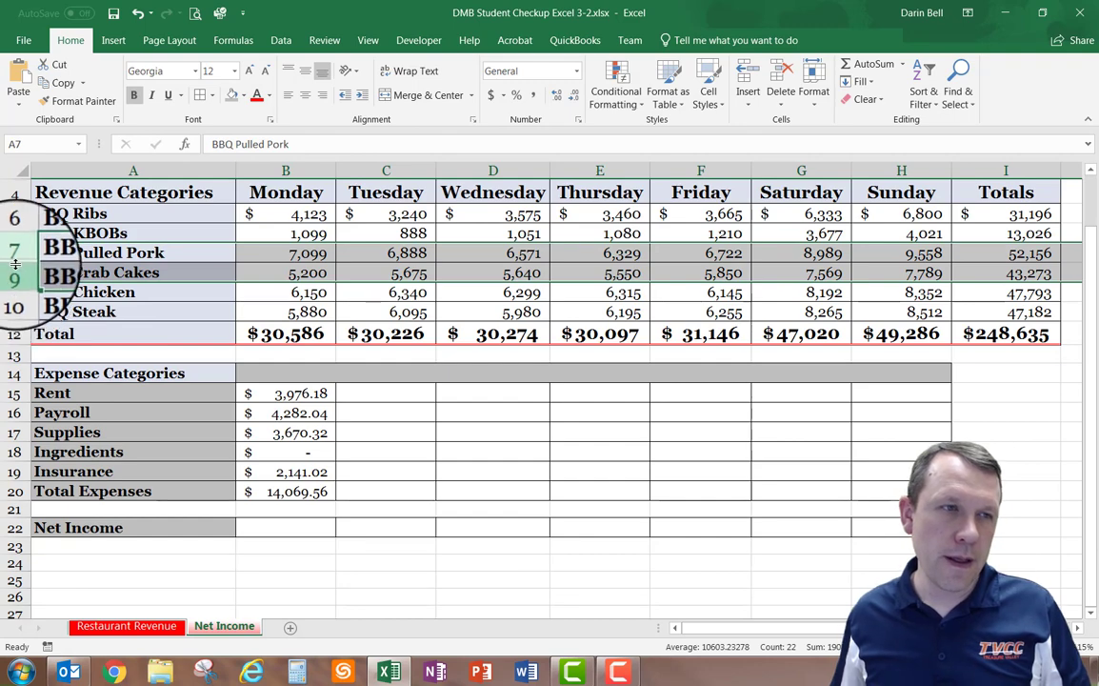
right_click(13, 276)
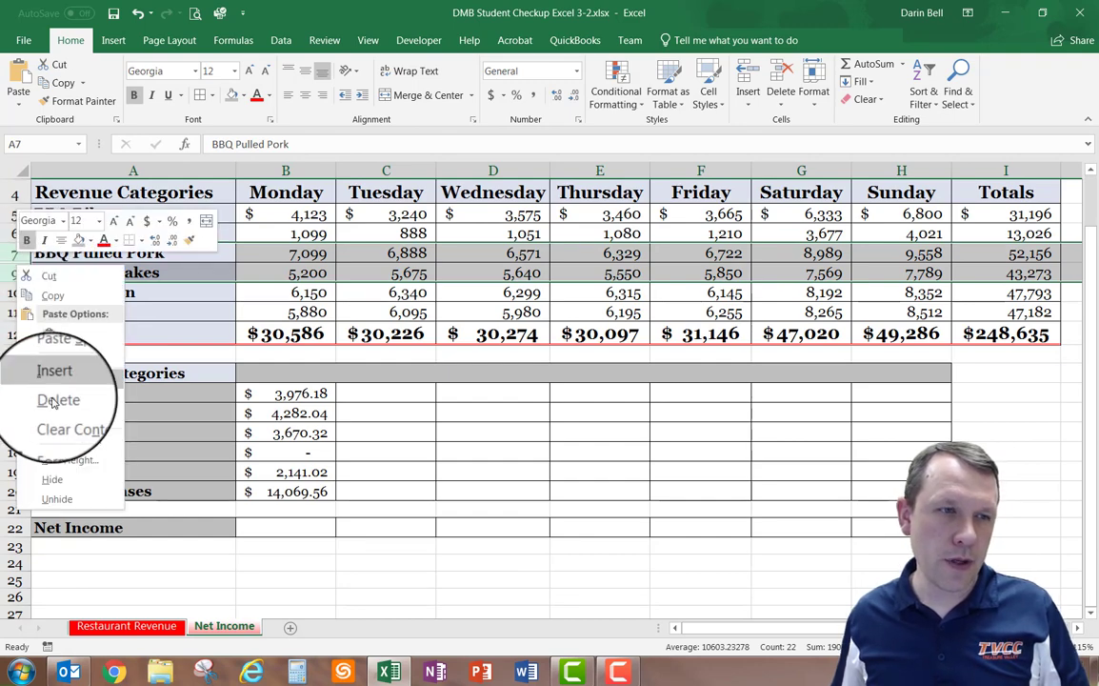
click(55, 498)
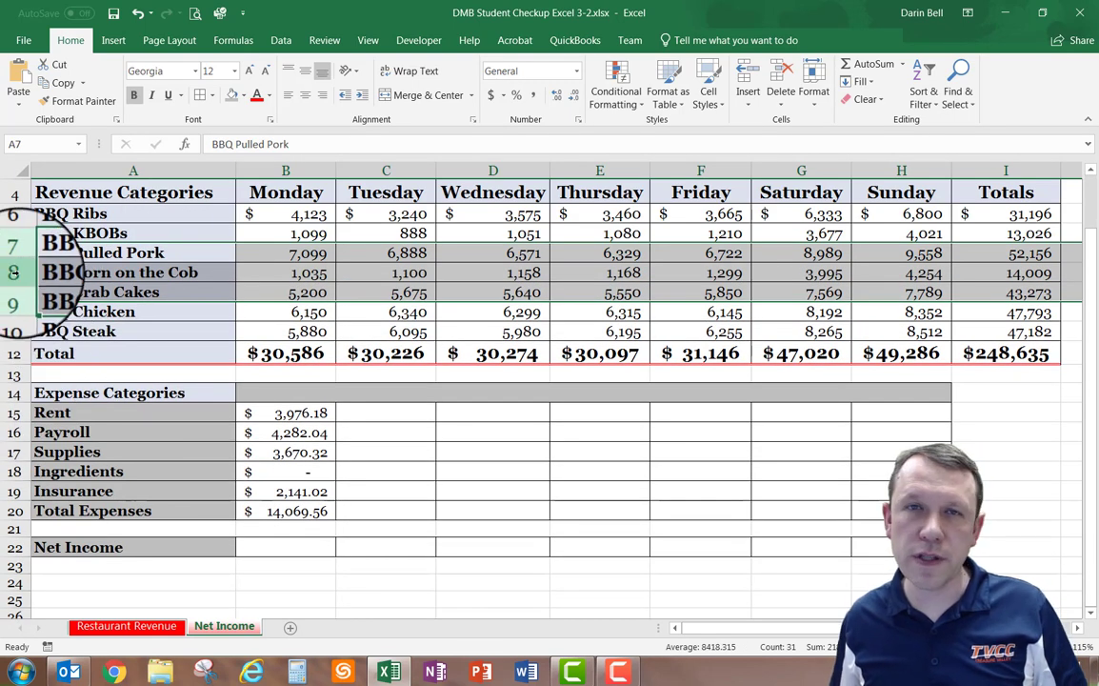
click(15, 272)
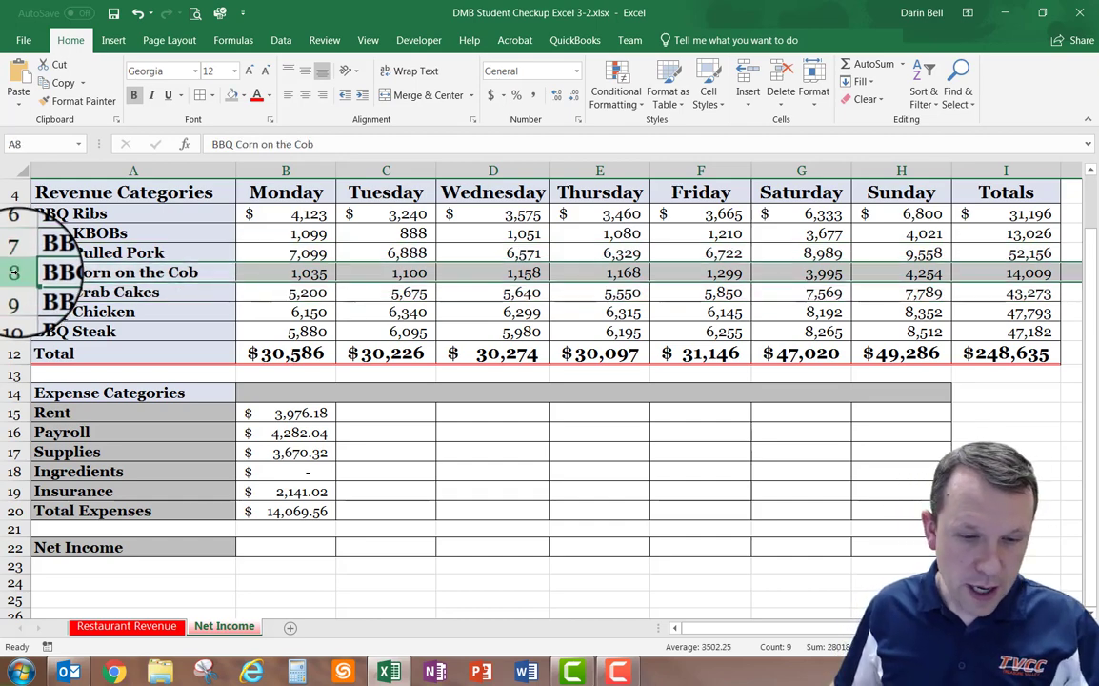
click(310, 414)
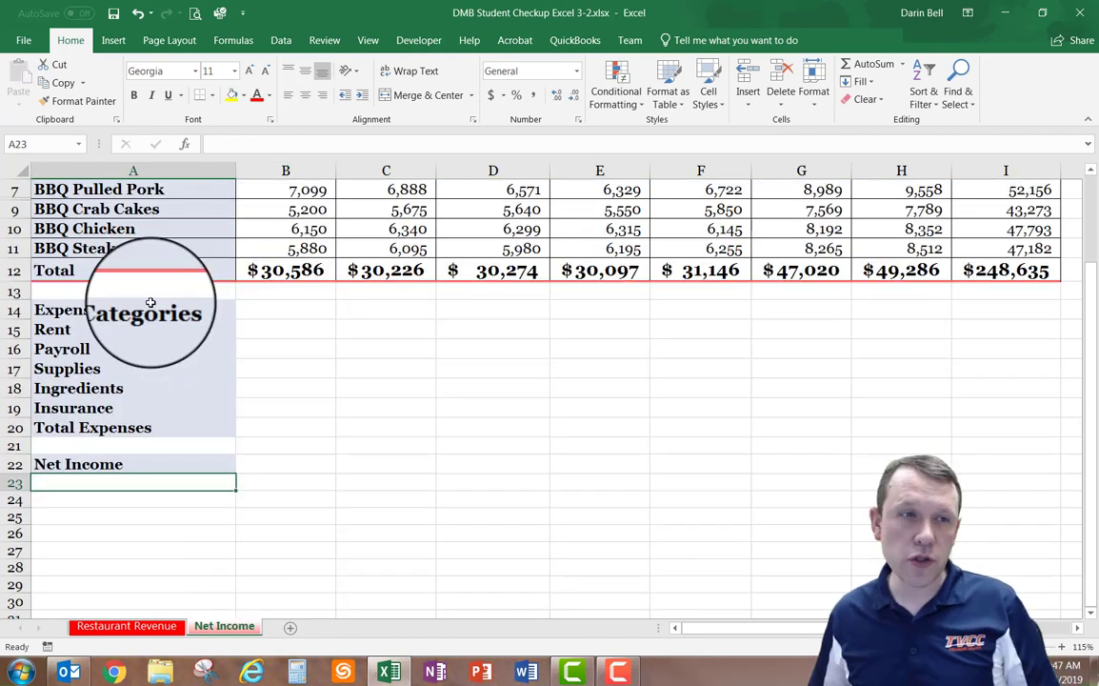
Review the A14:A22 labels: Expense Categories, Rent through Insurance, Total Expenses and Net Income.
click(79, 310)
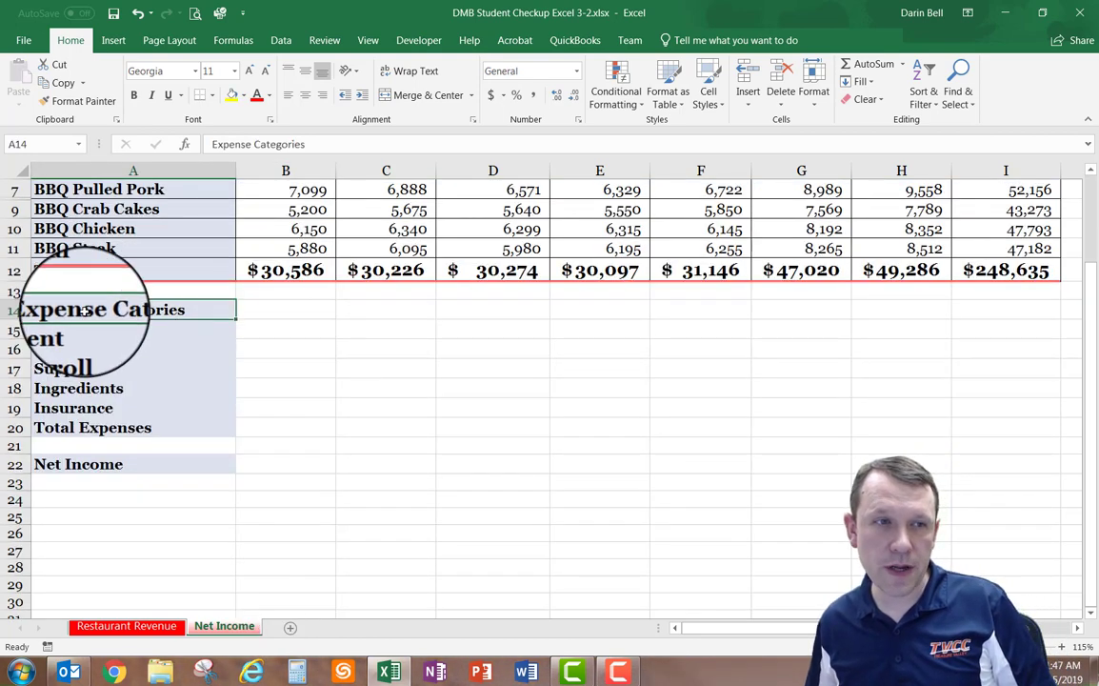
click(72, 329)
drag(72, 329, 70, 409)
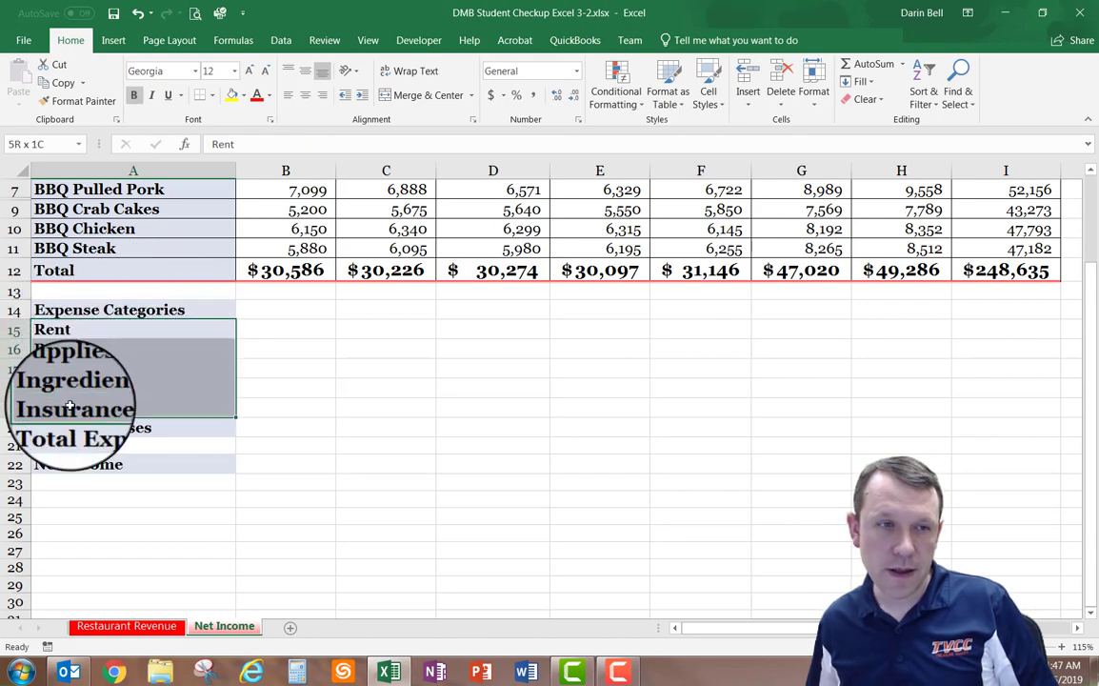
click(86, 428)
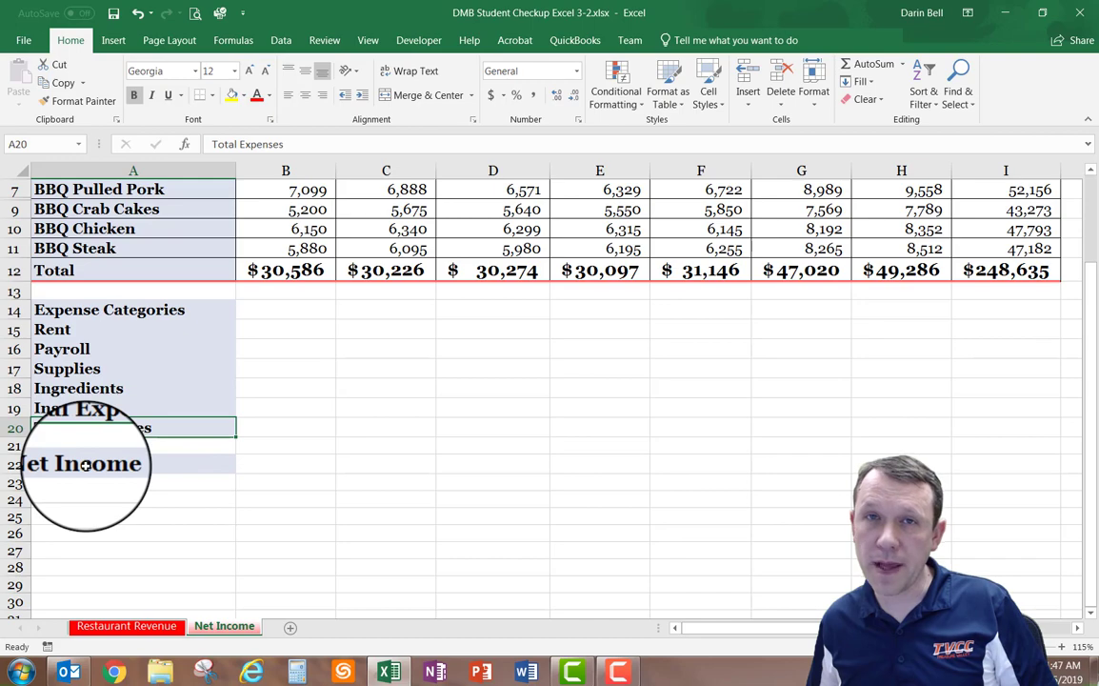
click(14, 446)
click(76, 464)
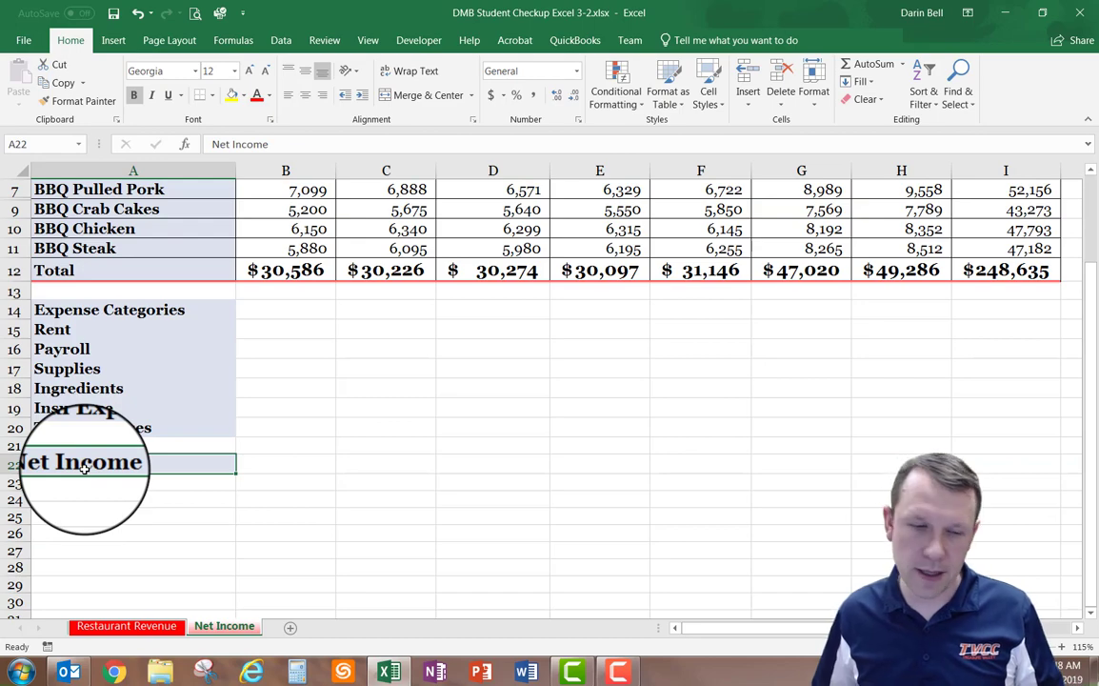
click(116, 311)
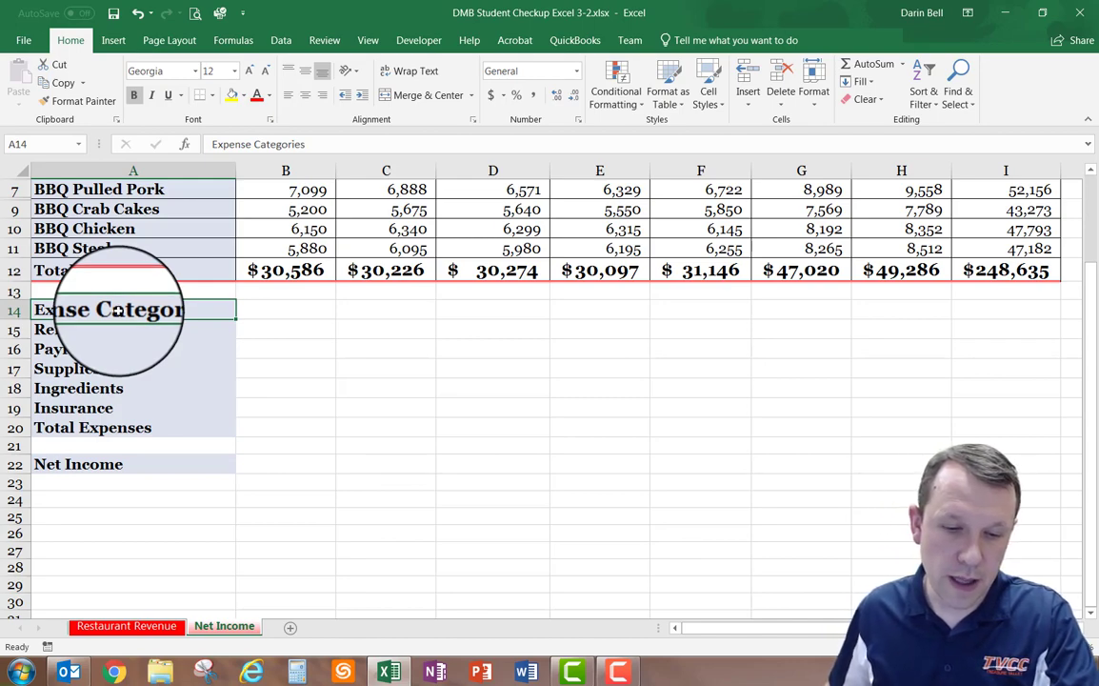
Apply All Borders to the expense grid beside the category labels.
drag(114, 311, 900, 425)
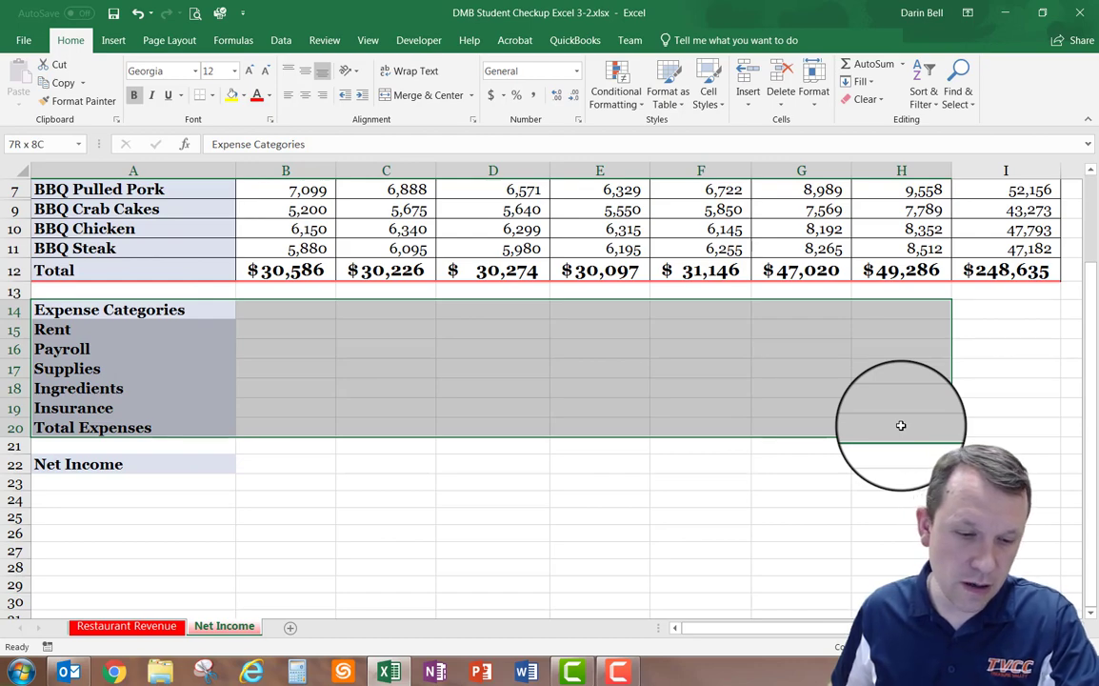
drag(900, 425, 902, 426)
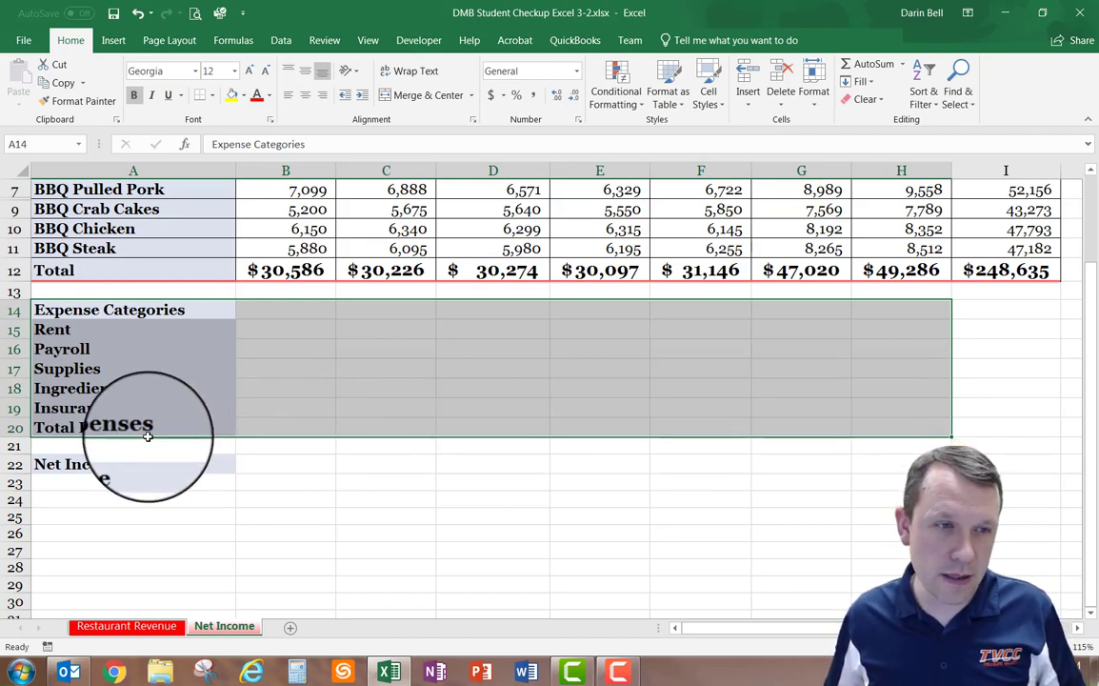
drag(118, 466, 901, 462)
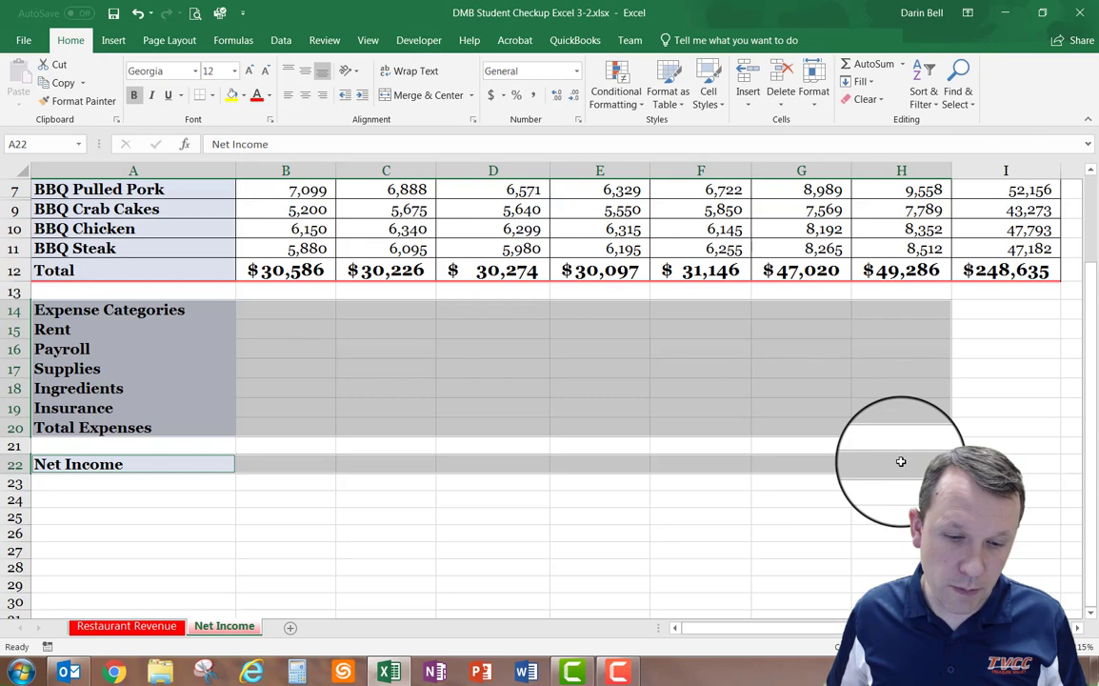
click(212, 96)
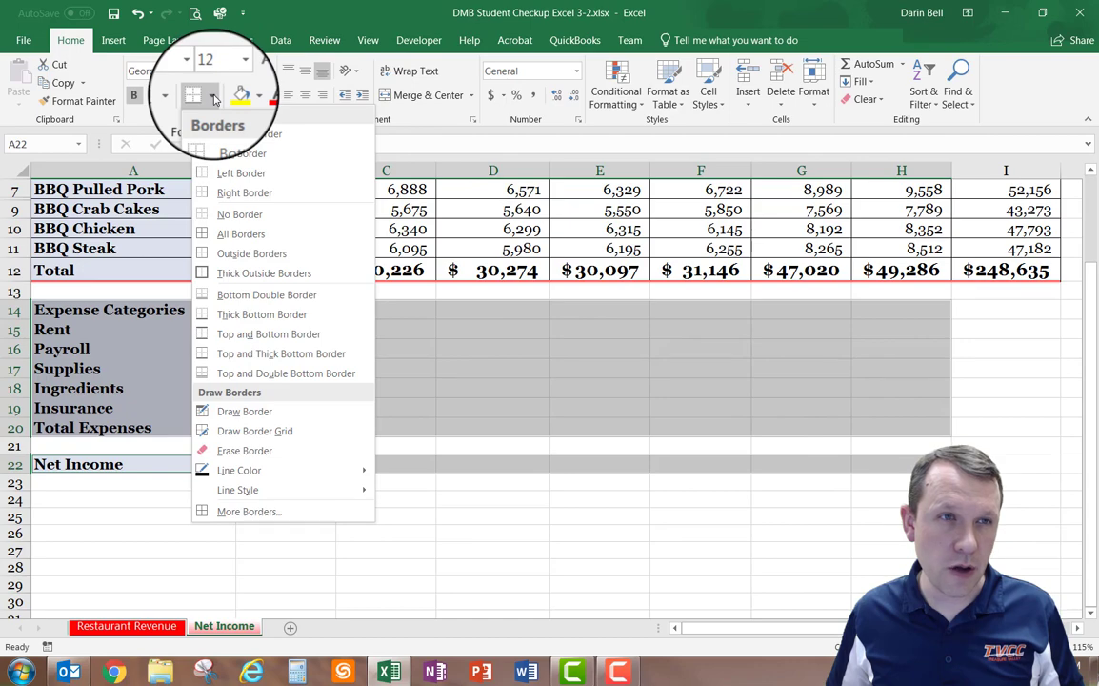
click(213, 97)
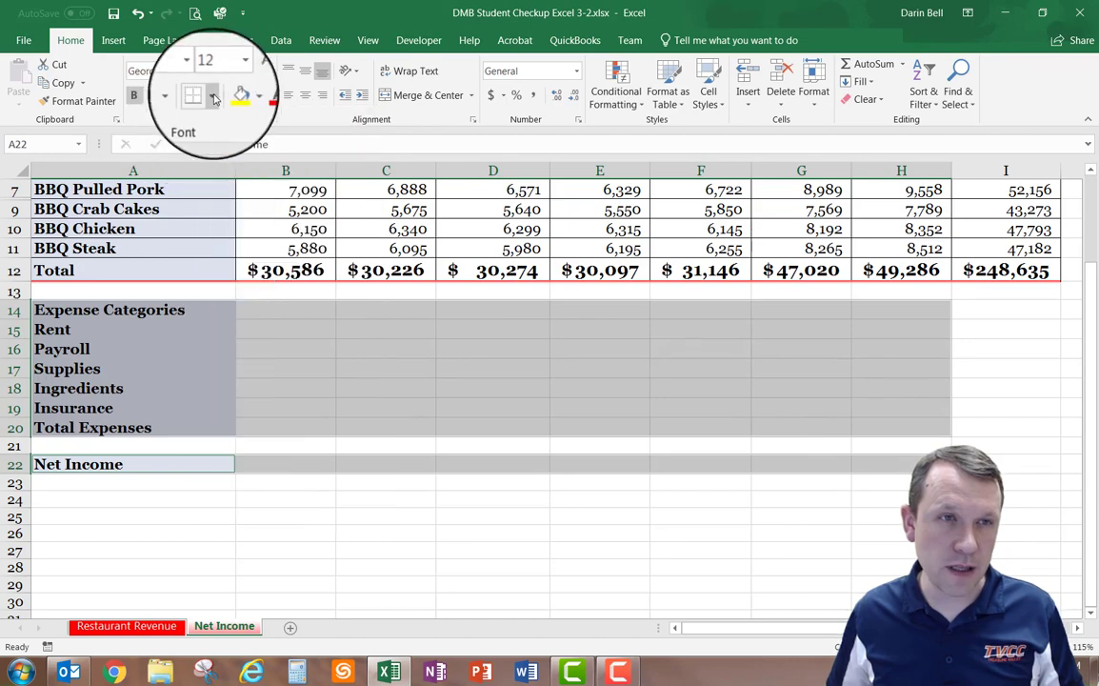
click(214, 97)
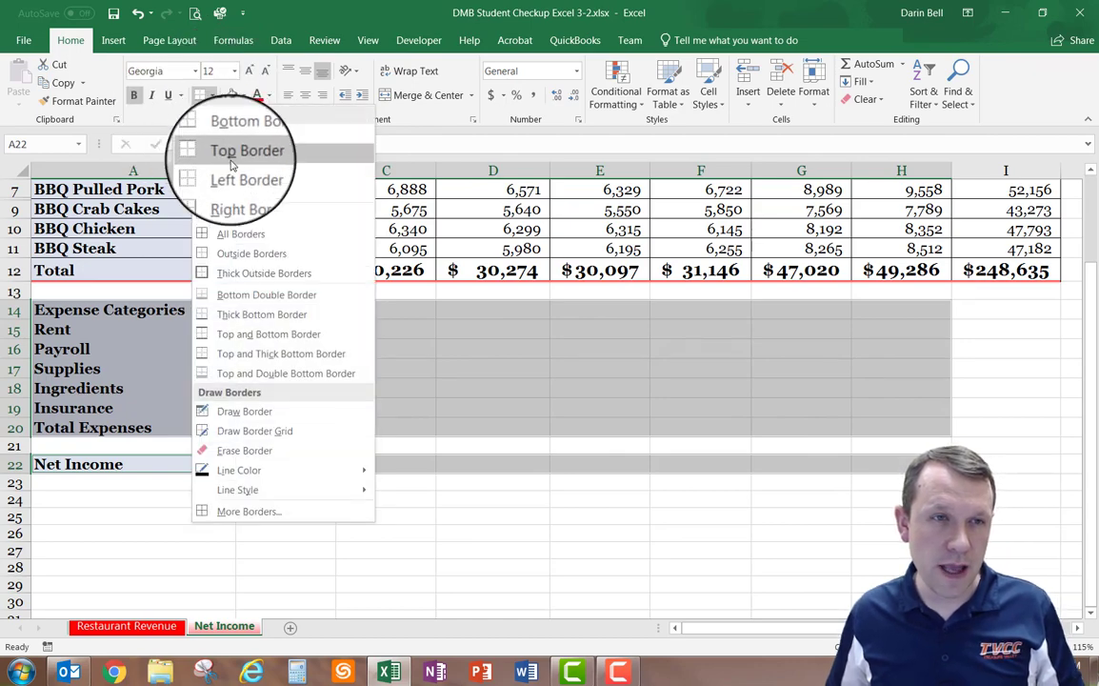
click(242, 236)
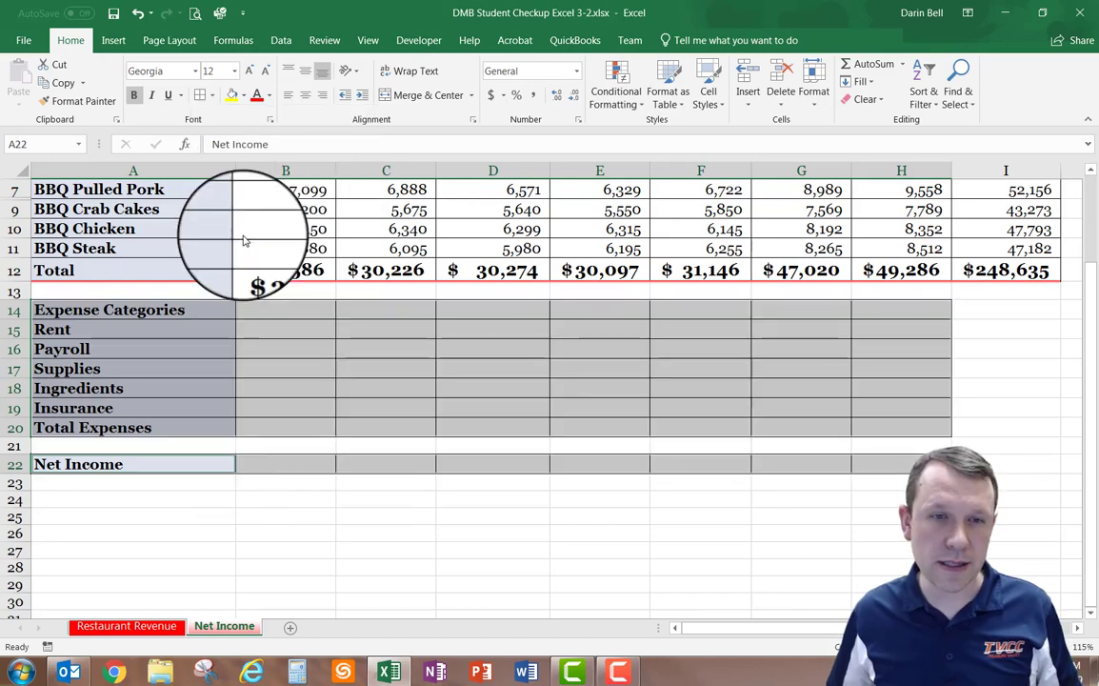
click(314, 567)
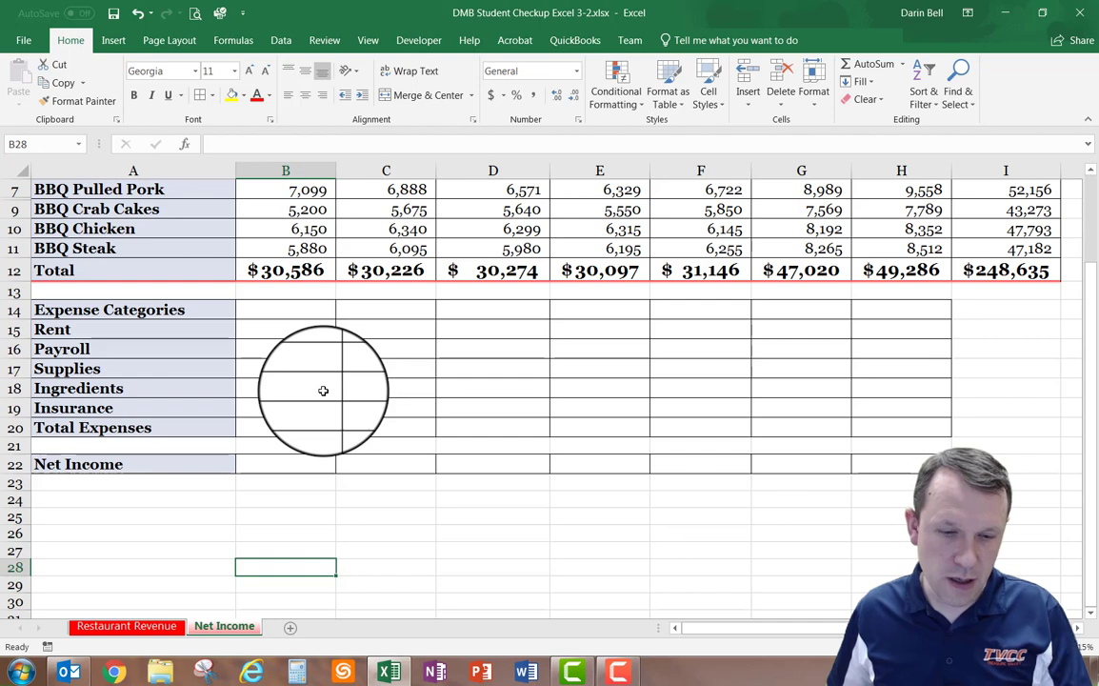
Select B14:H14 as the header band of the expense grid.
click(272, 305)
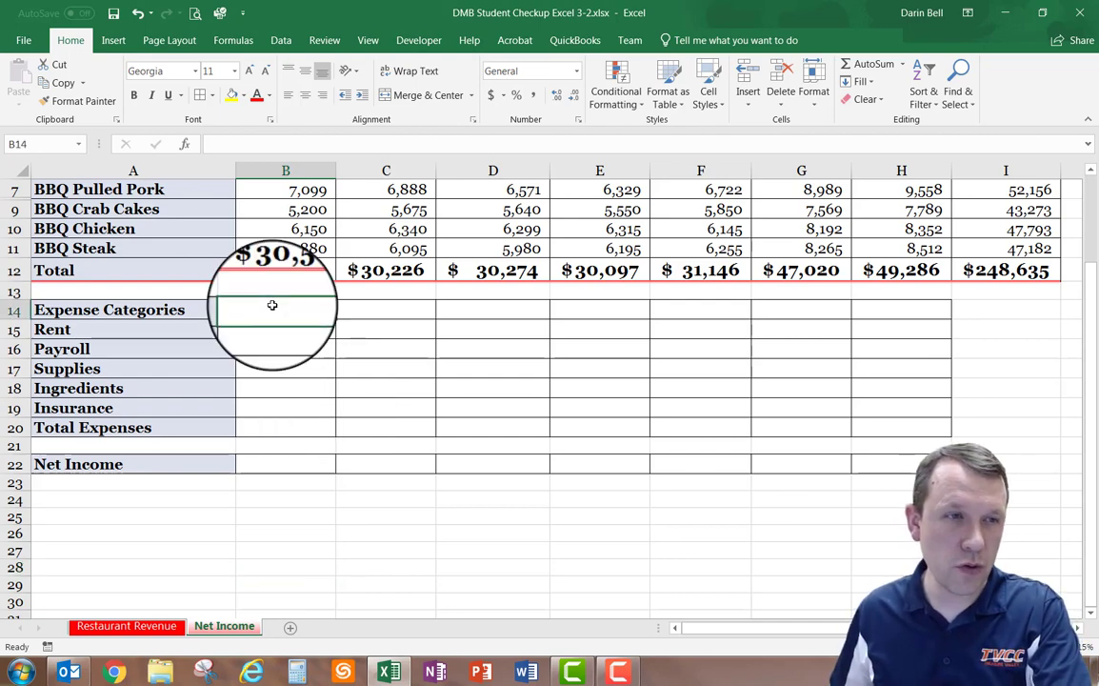
mouse_move(272, 305)
mouse_down()
mouse_move(400, 316)
mouse_move(908, 303)
mouse_up()
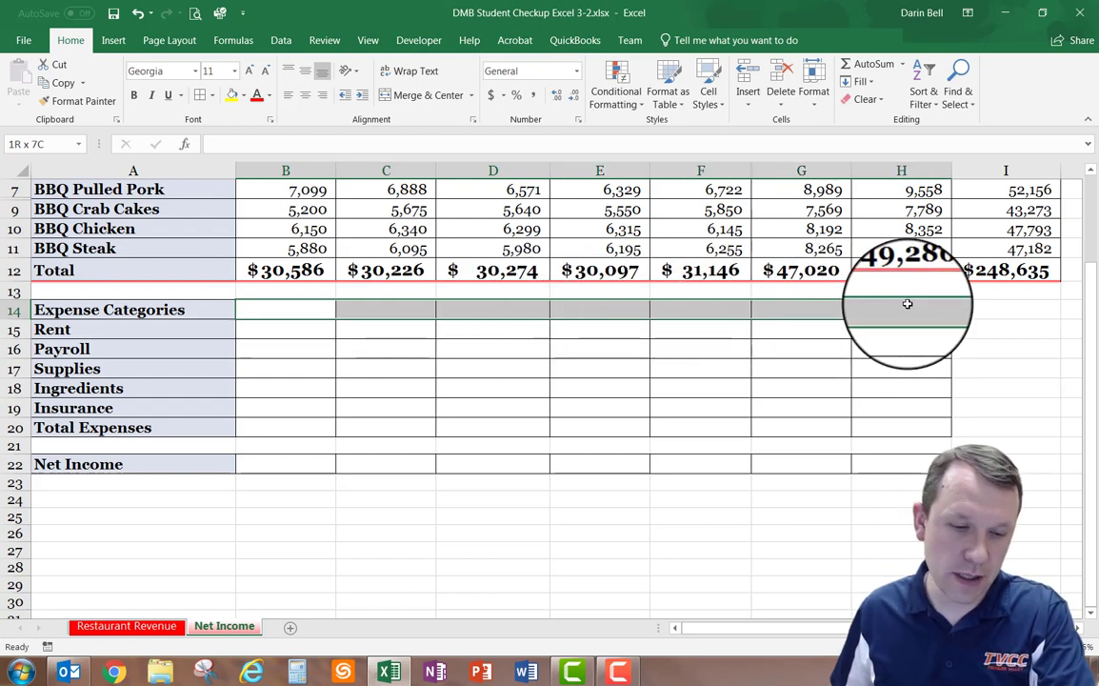
drag(908, 304, 908, 303)
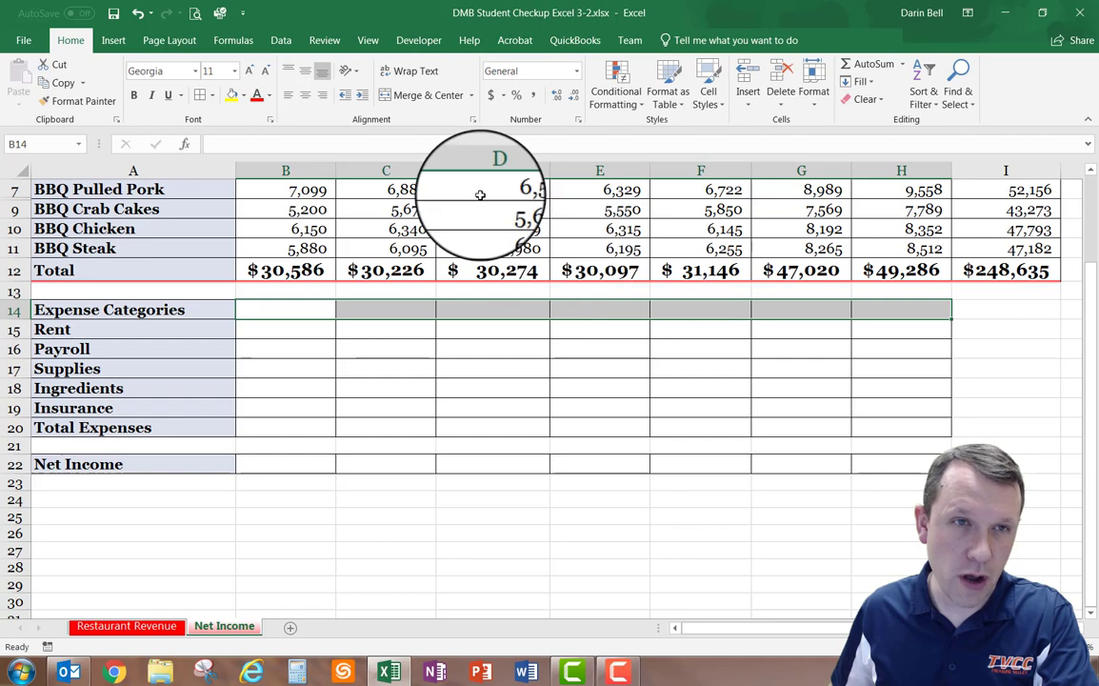
Merge B14:H14 into a single header cell and bring up the fill colour palette.
click(472, 98)
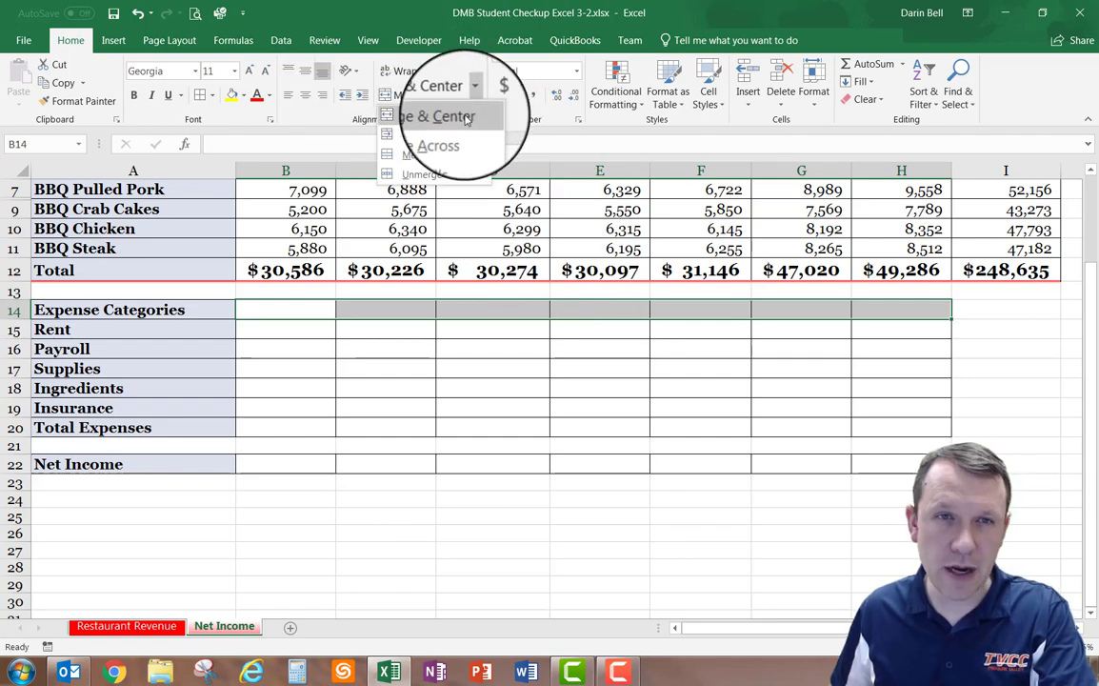
click(466, 118)
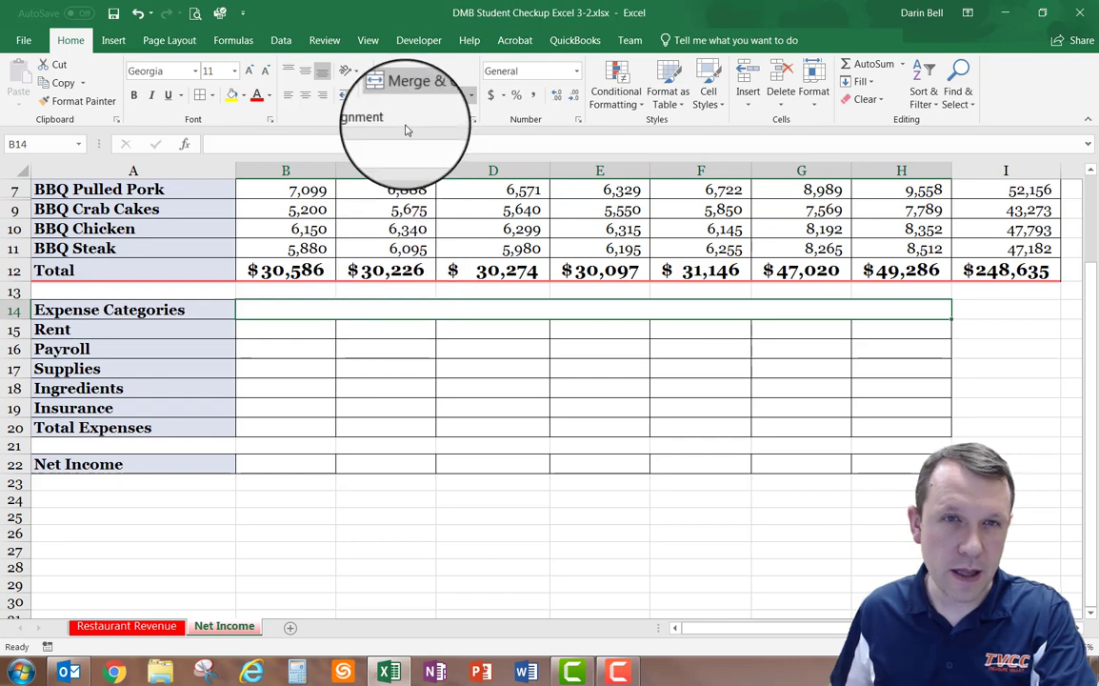
click(245, 97)
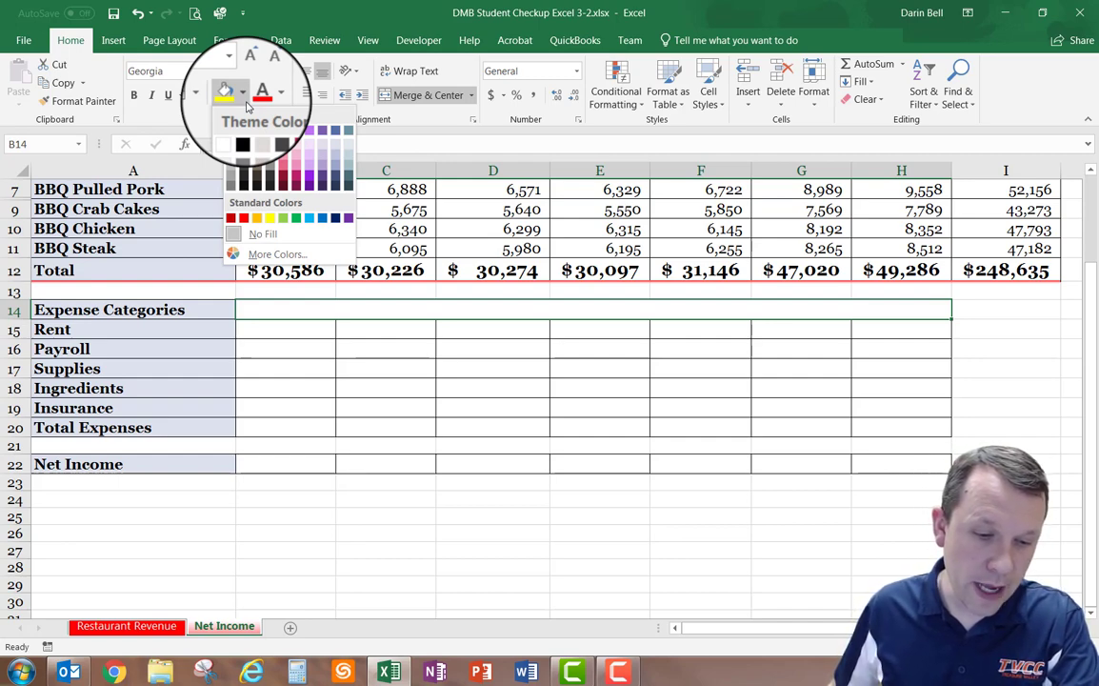
Shade the merged row-14 band grey, then fill labels A15:A20 and A22 darker grey.
click(233, 170)
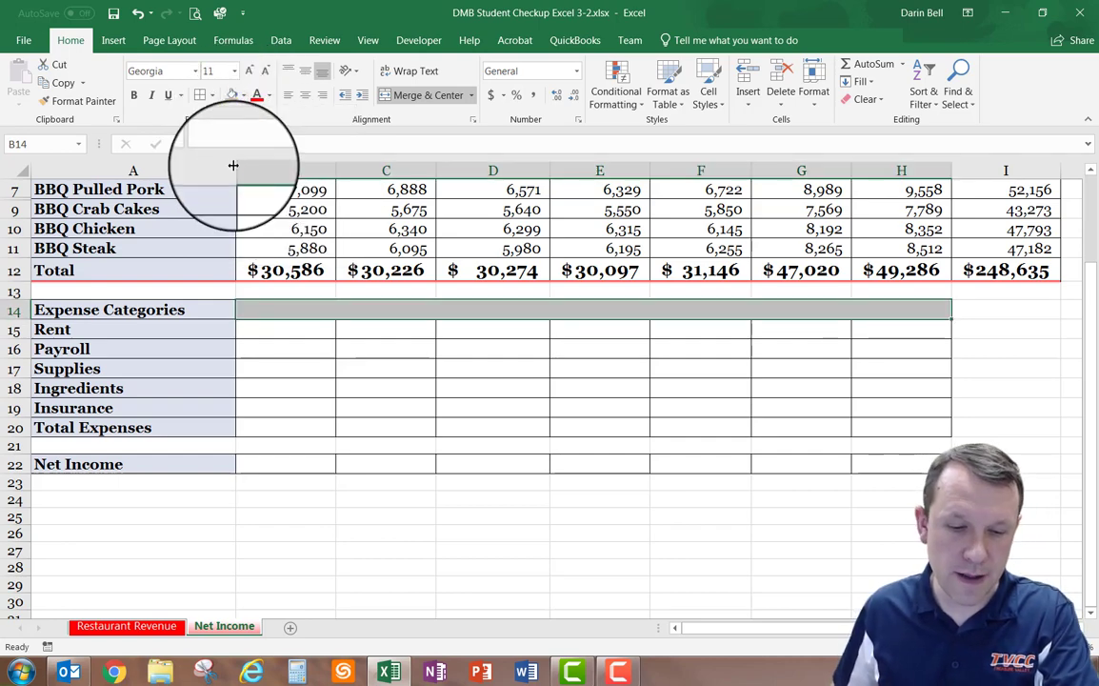
key(Down)
key(Down)
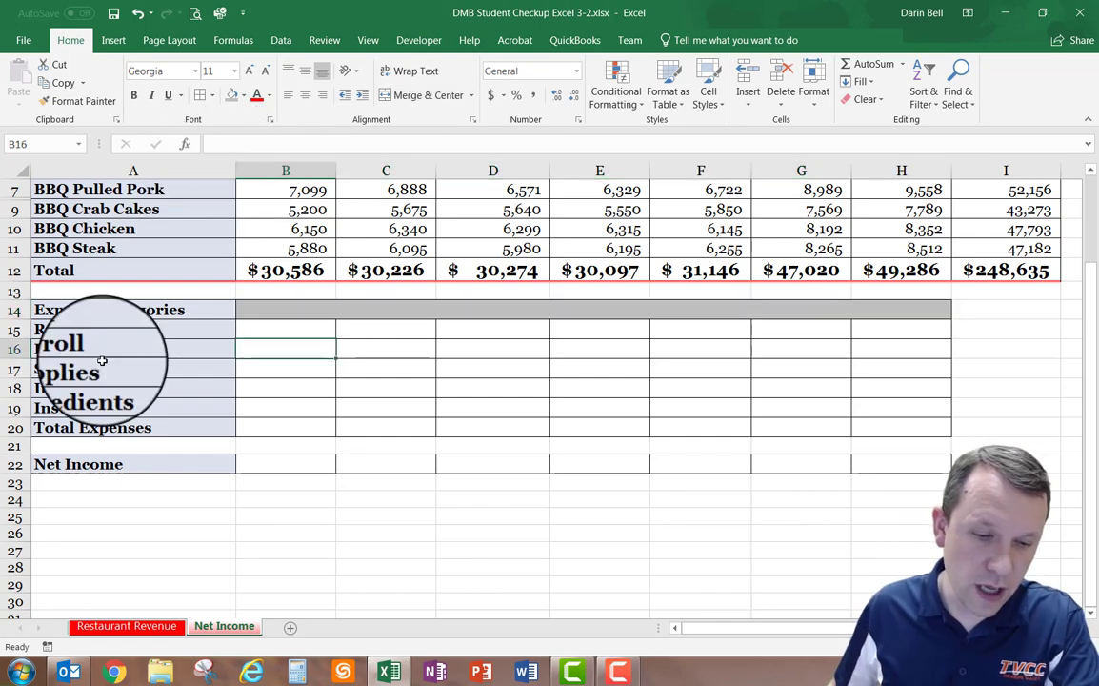
click(176, 329)
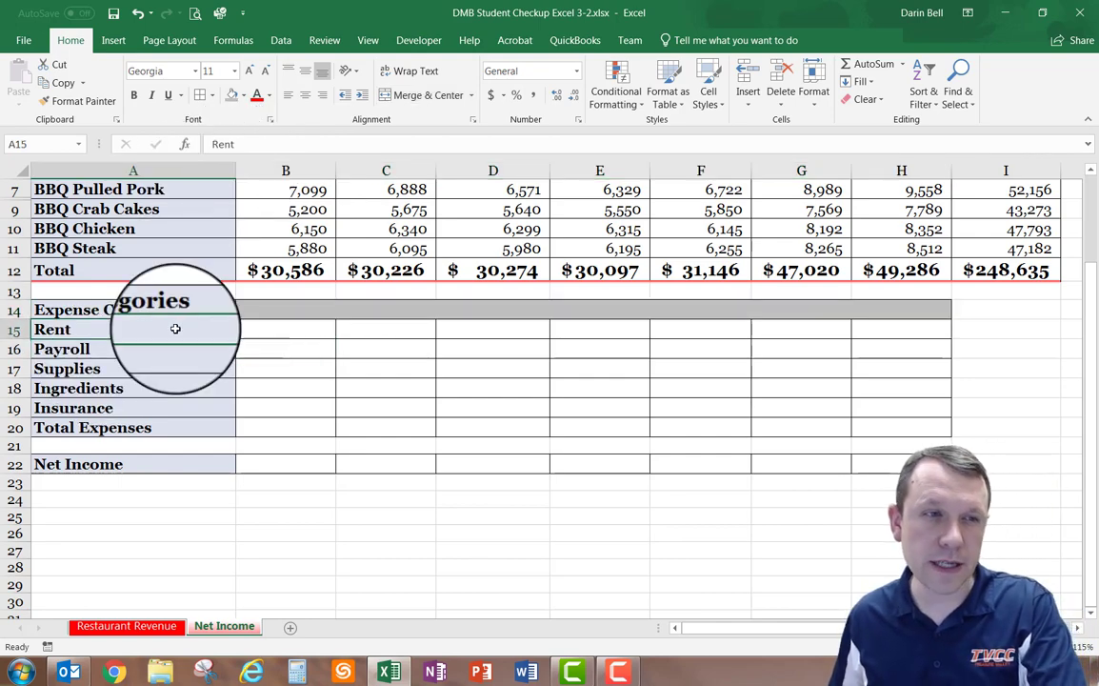
drag(175, 329, 172, 433)
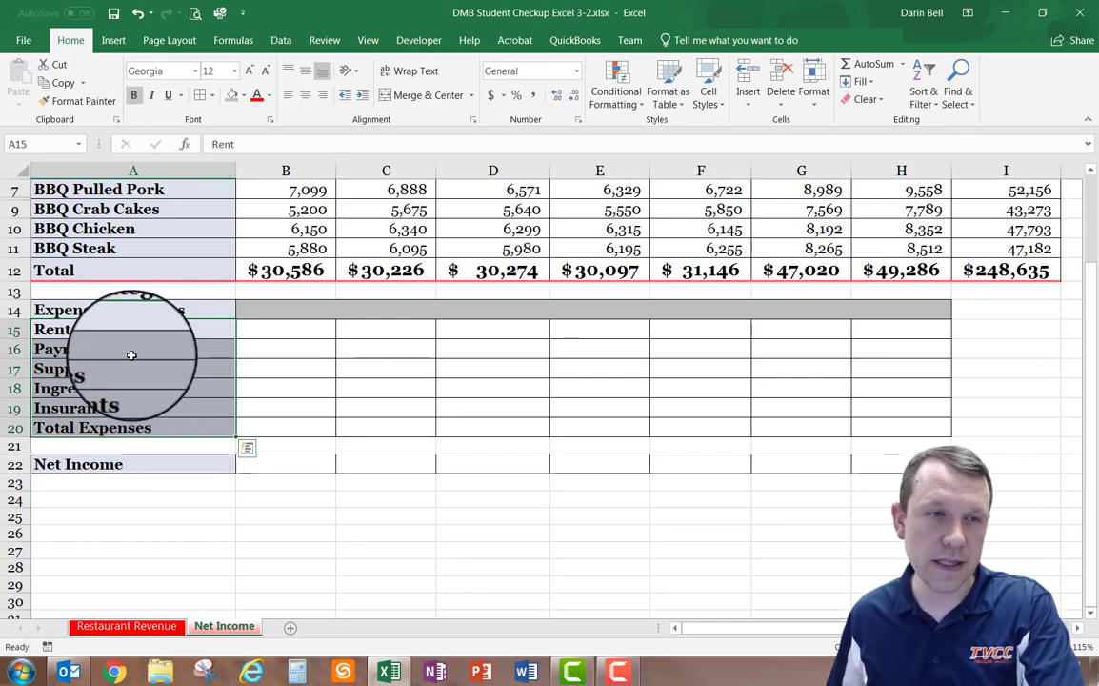
ctrl+click(111, 464)
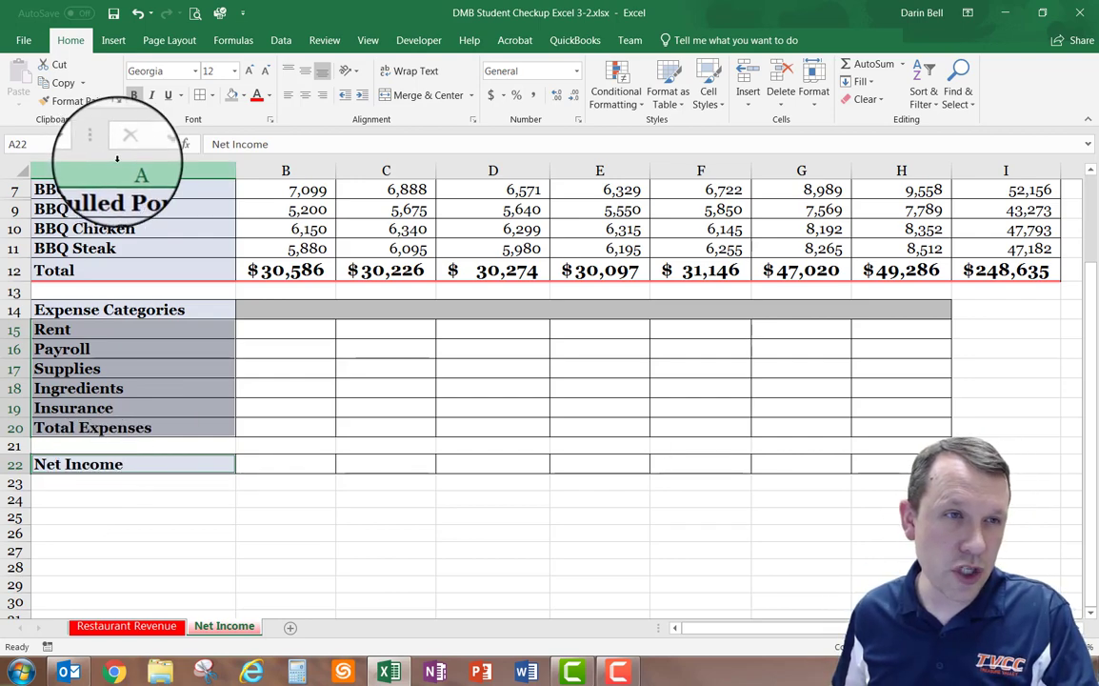
click(233, 96)
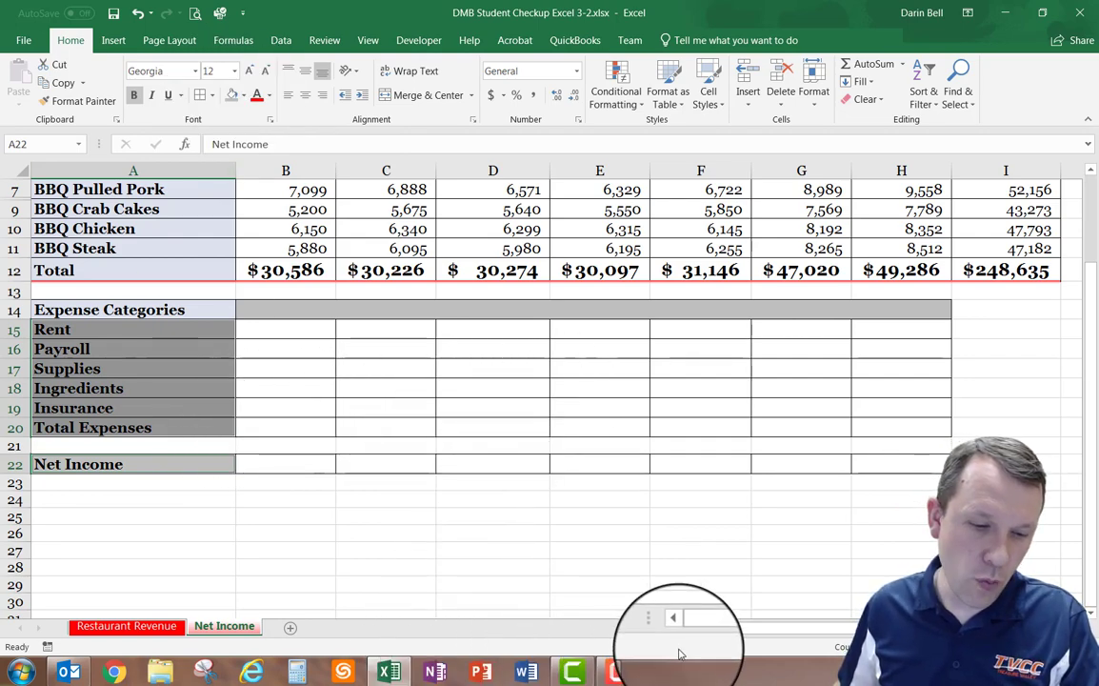
Enter 'Estimated Expenses (%)' in K4, merge it across K4:L4 and widen column K.
scroll(878, 483, up, 2)
scroll(878, 483, right, 1)
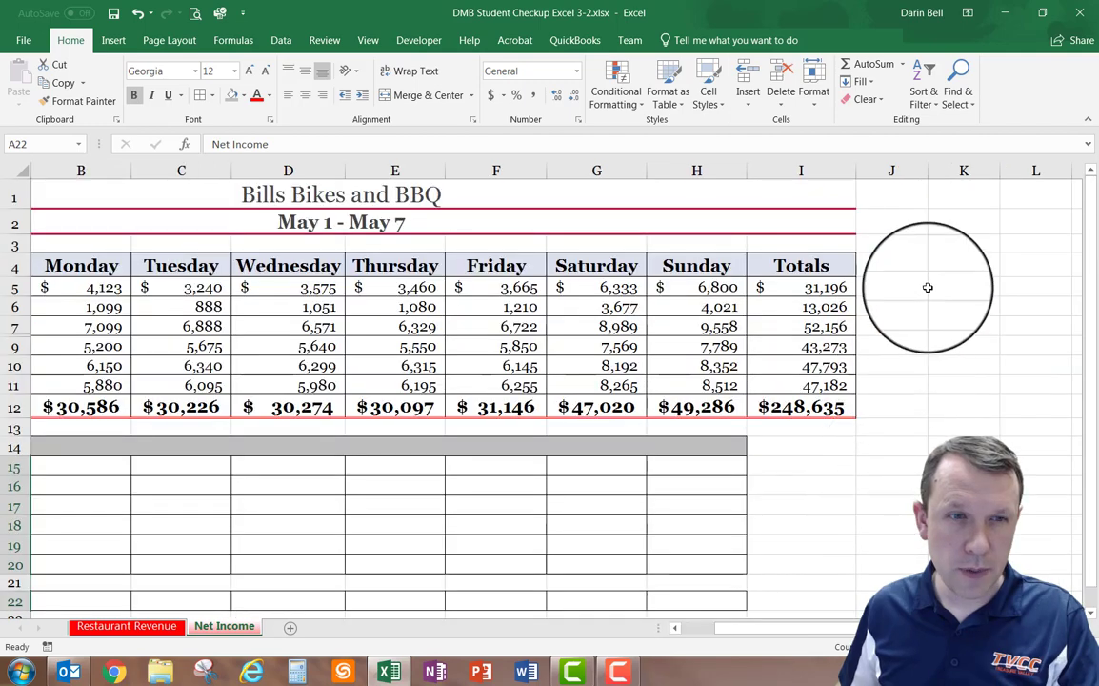
click(973, 269)
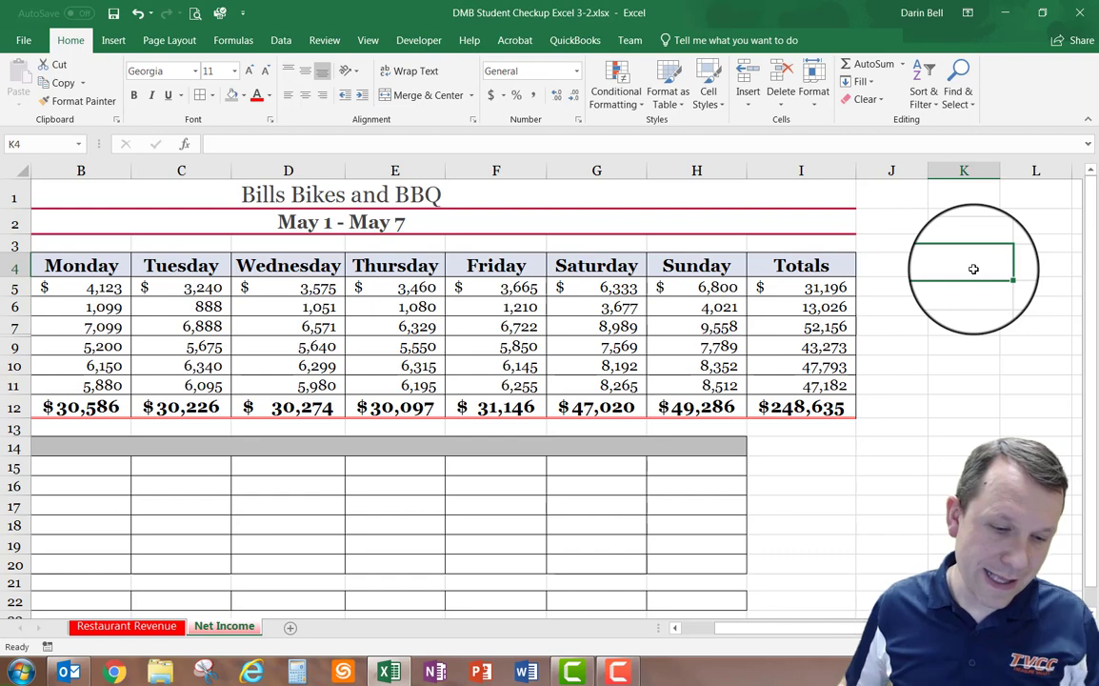
text(Estimated Expenses (%))
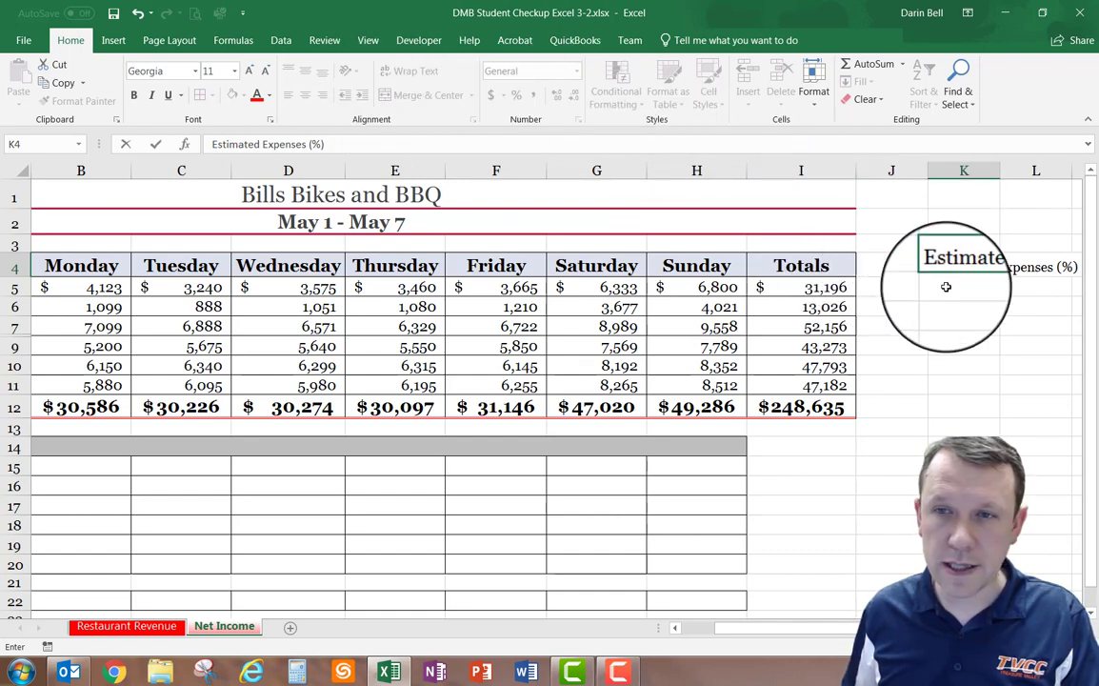
key(Return)
click(957, 270)
scroll(819, 500, right, 3)
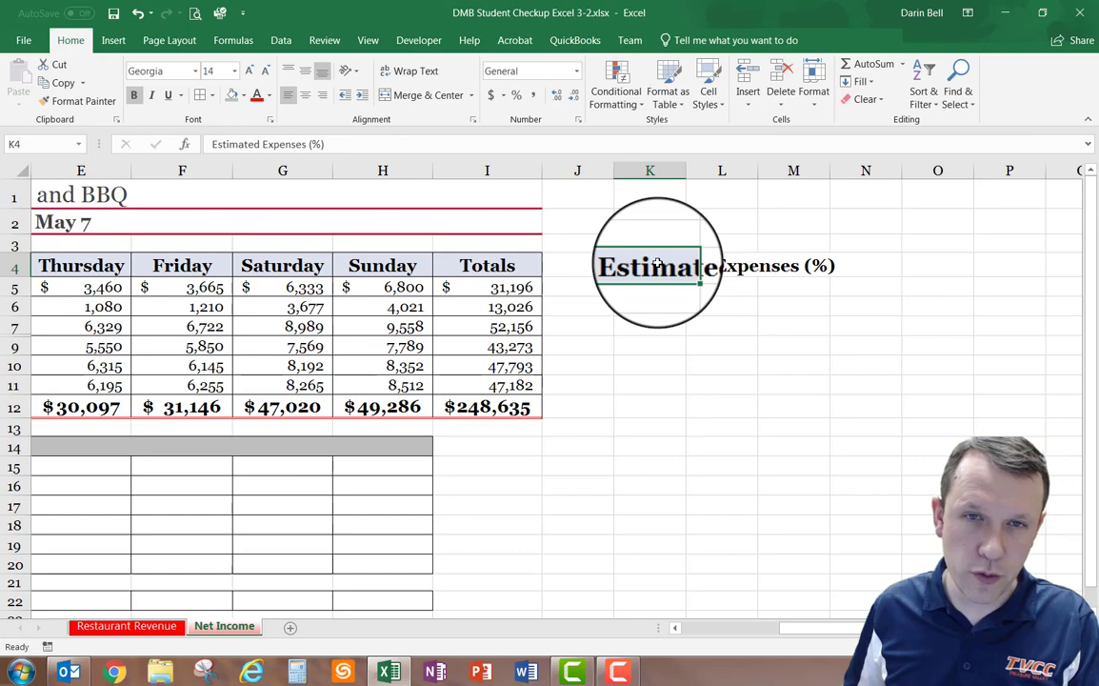
drag(658, 265, 716, 265)
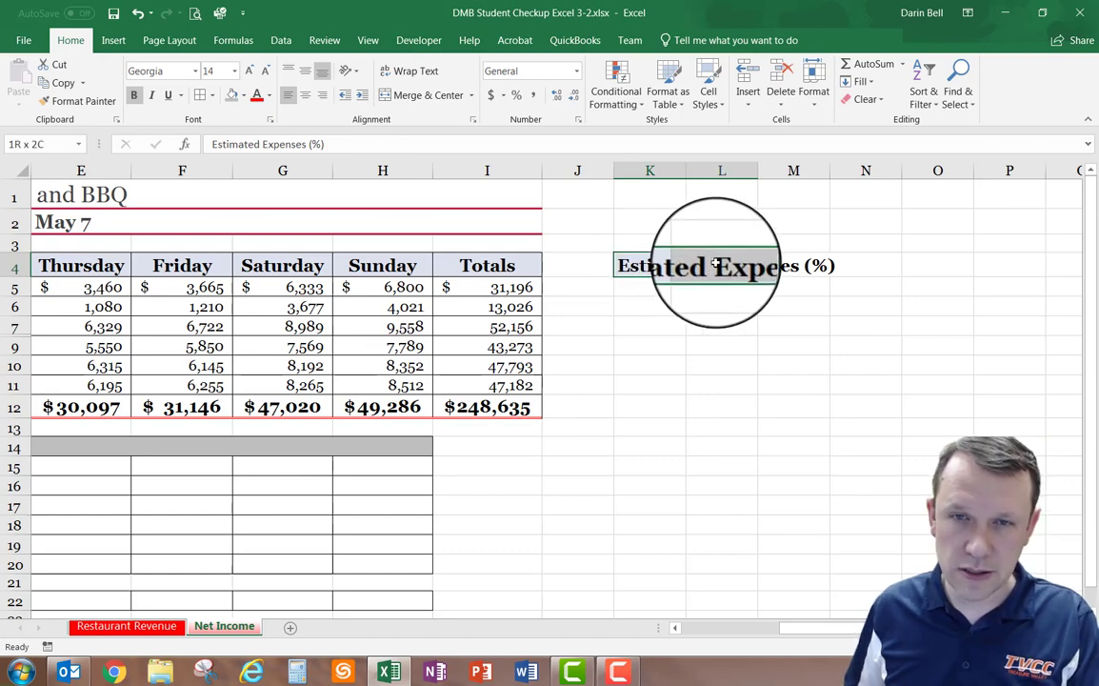
click(428, 94)
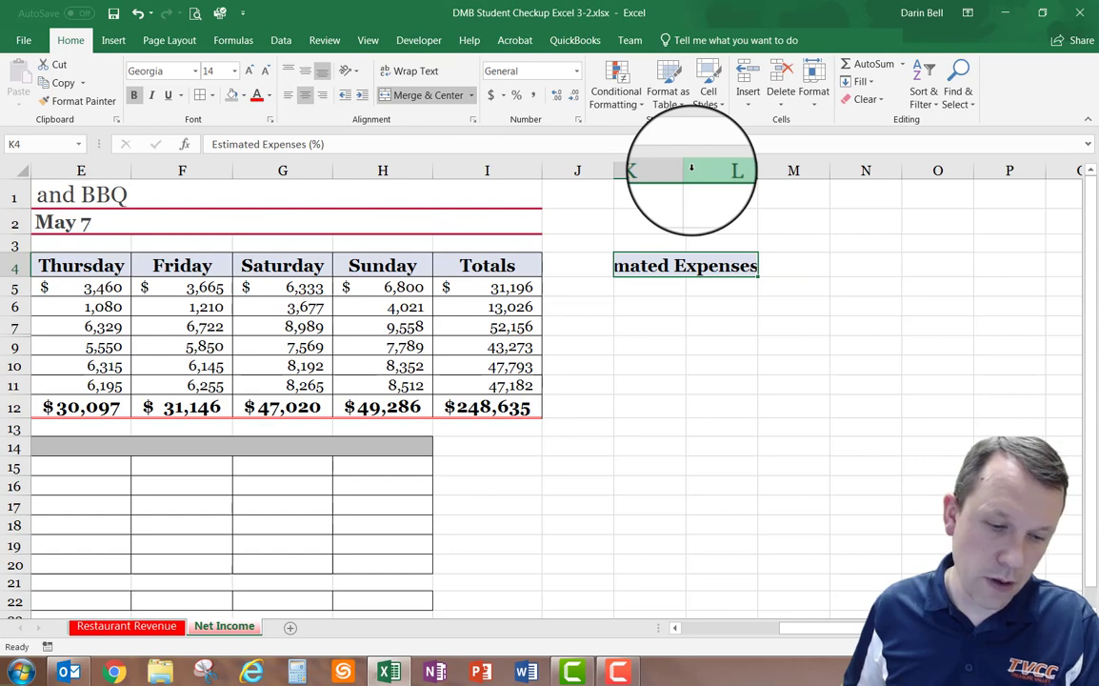
drag(692, 169, 780, 172)
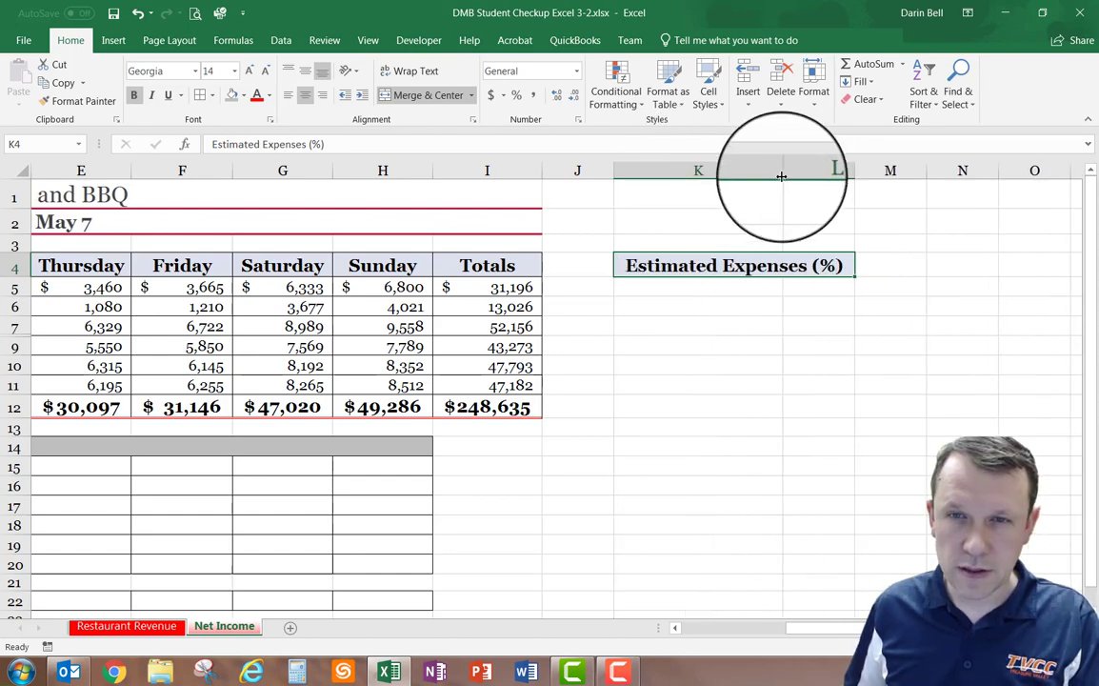
click(685, 287)
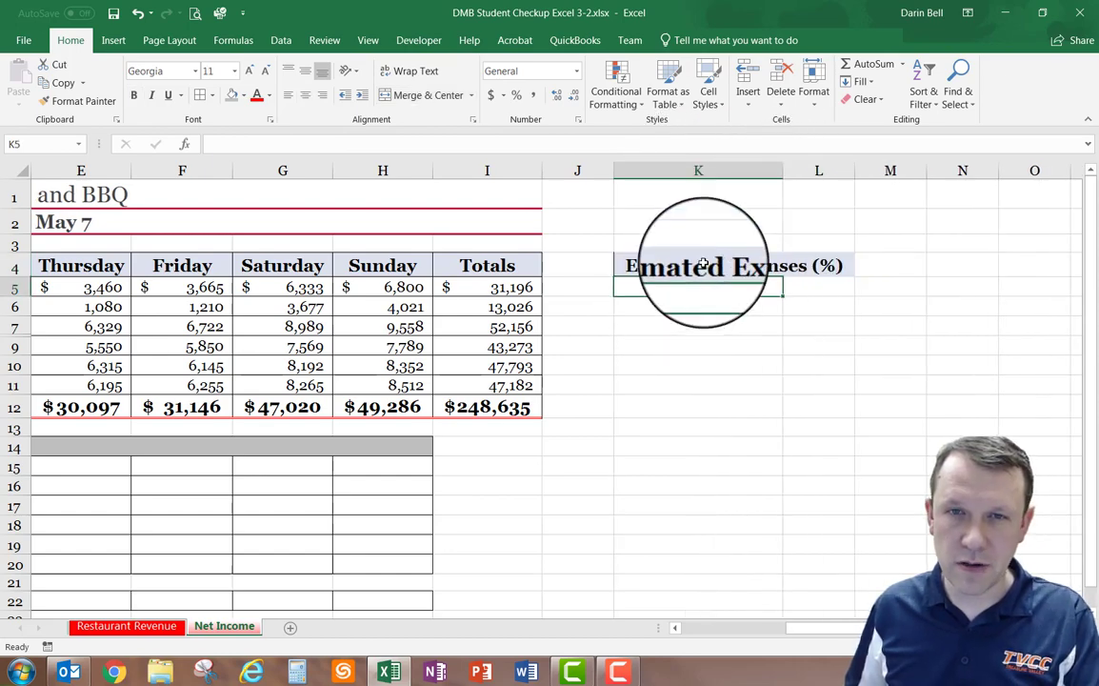
click(719, 168)
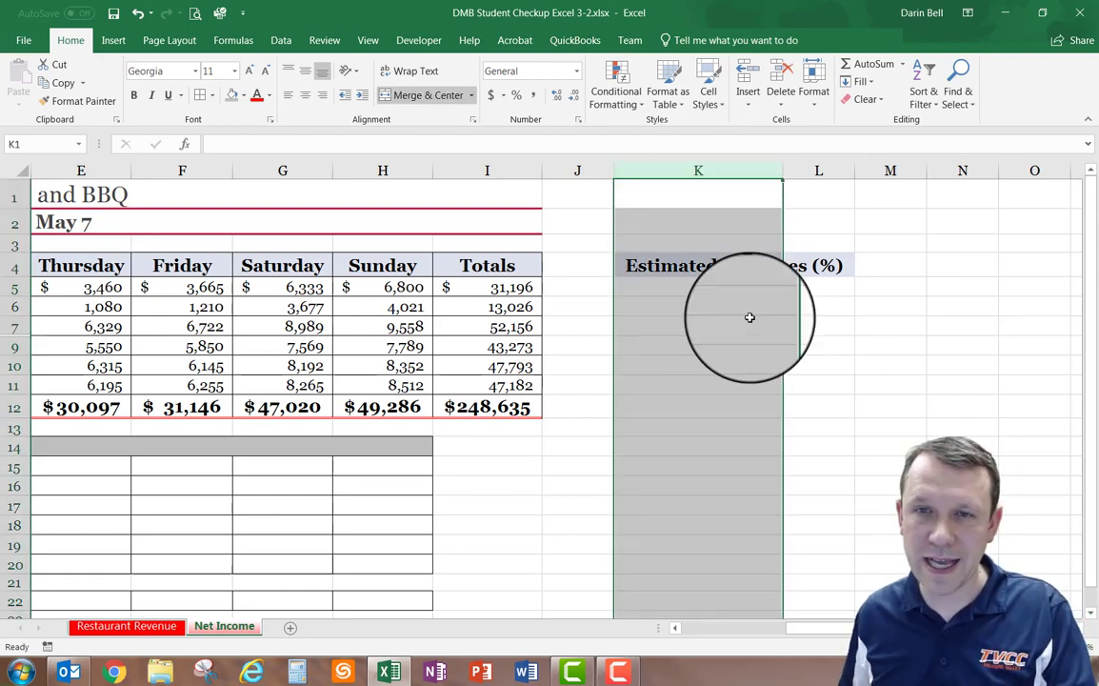
Enter Rent and Payroll in K5:K6 and 13% for Rent in L5.
click(694, 291)
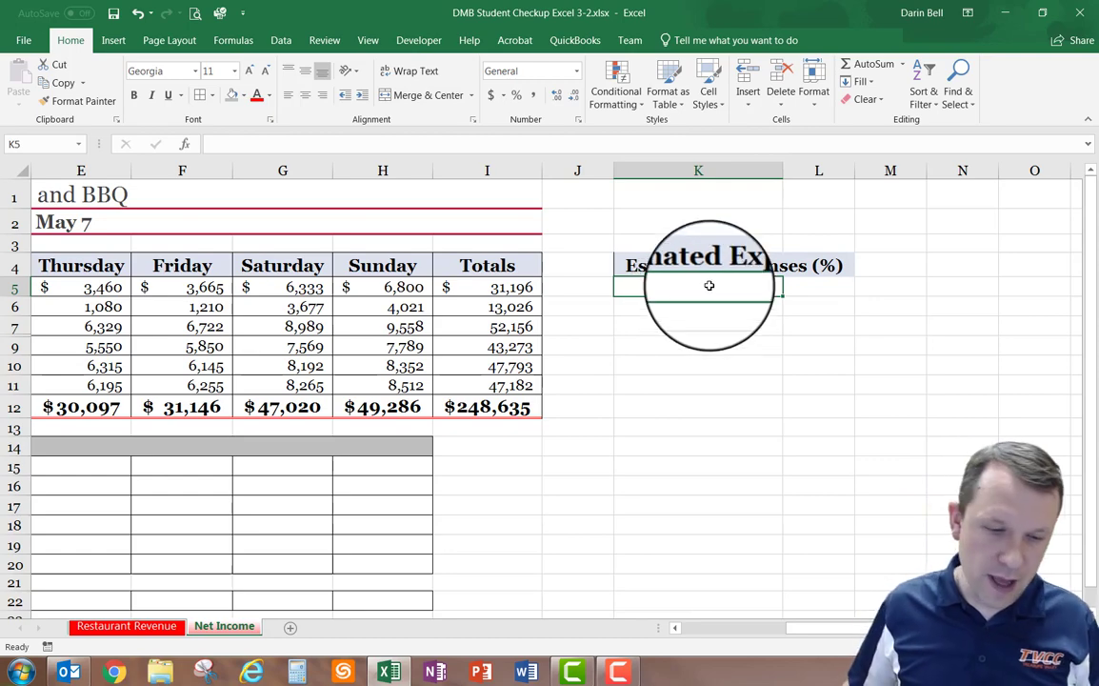
text(Rent)
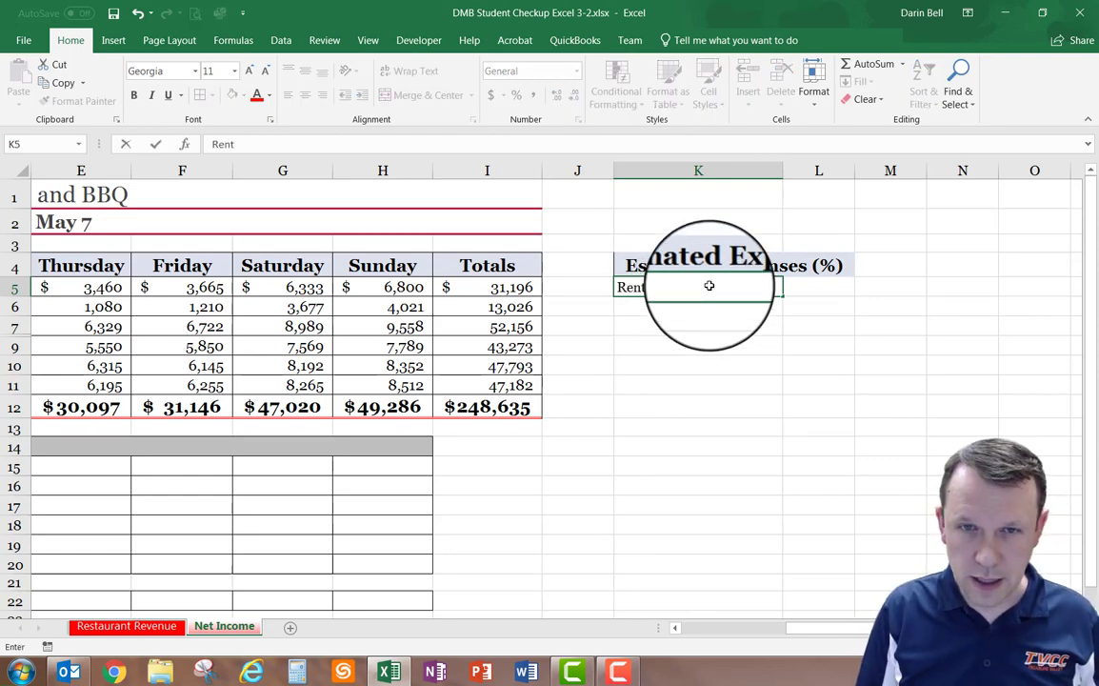
key(Return)
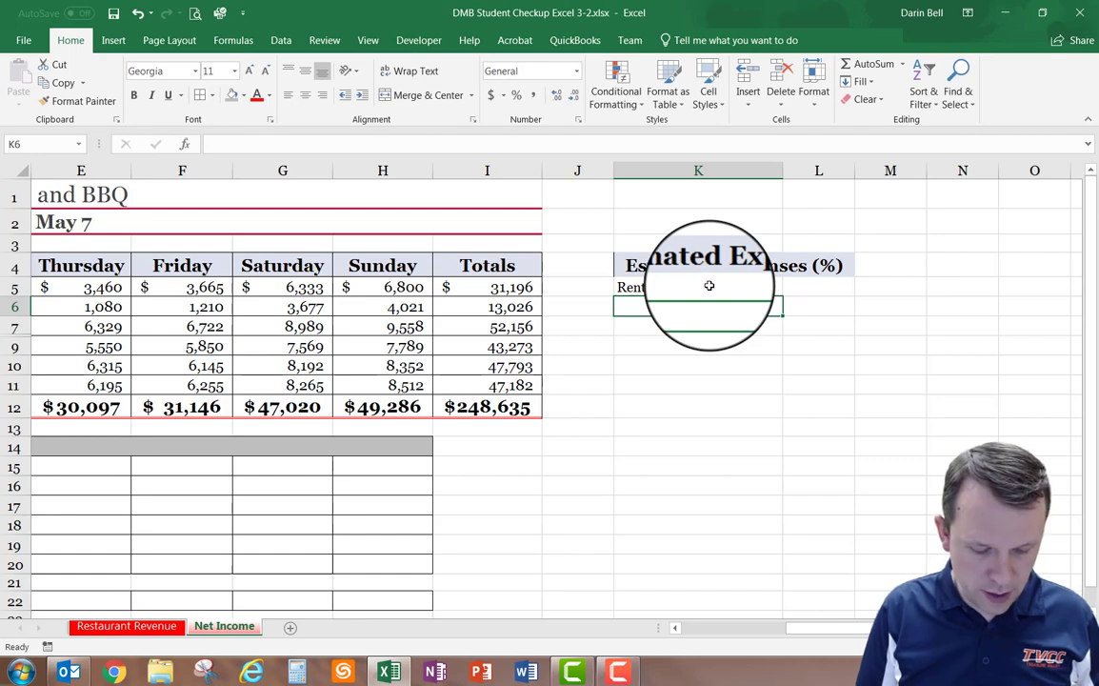
text(Payrol)
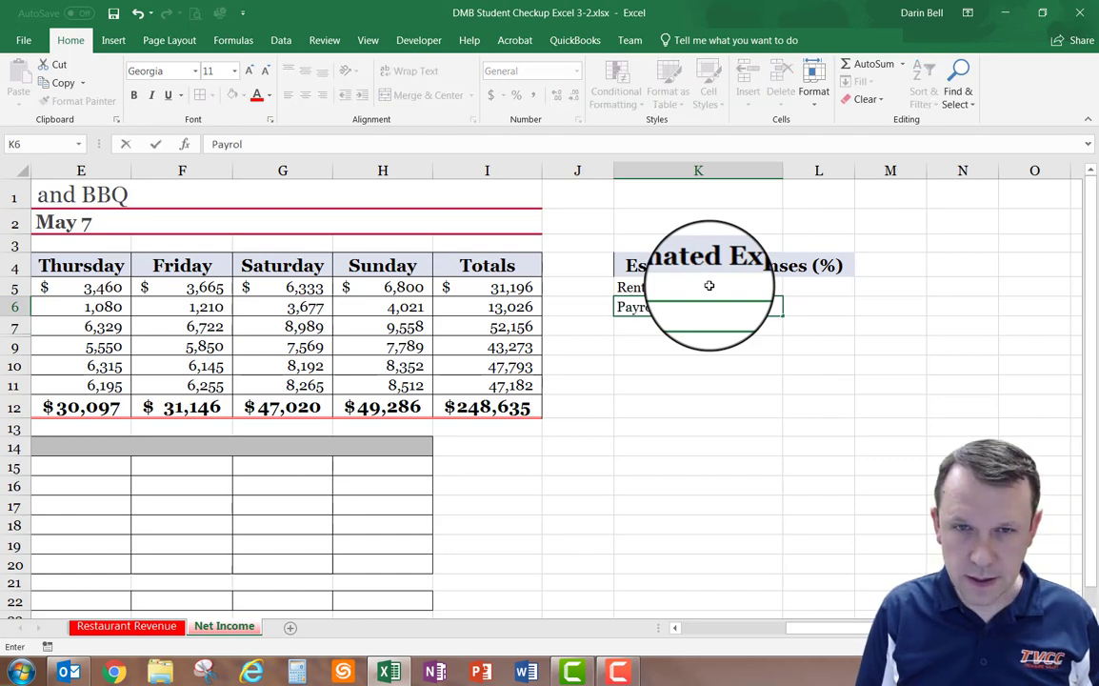
text(l)
key(Return)
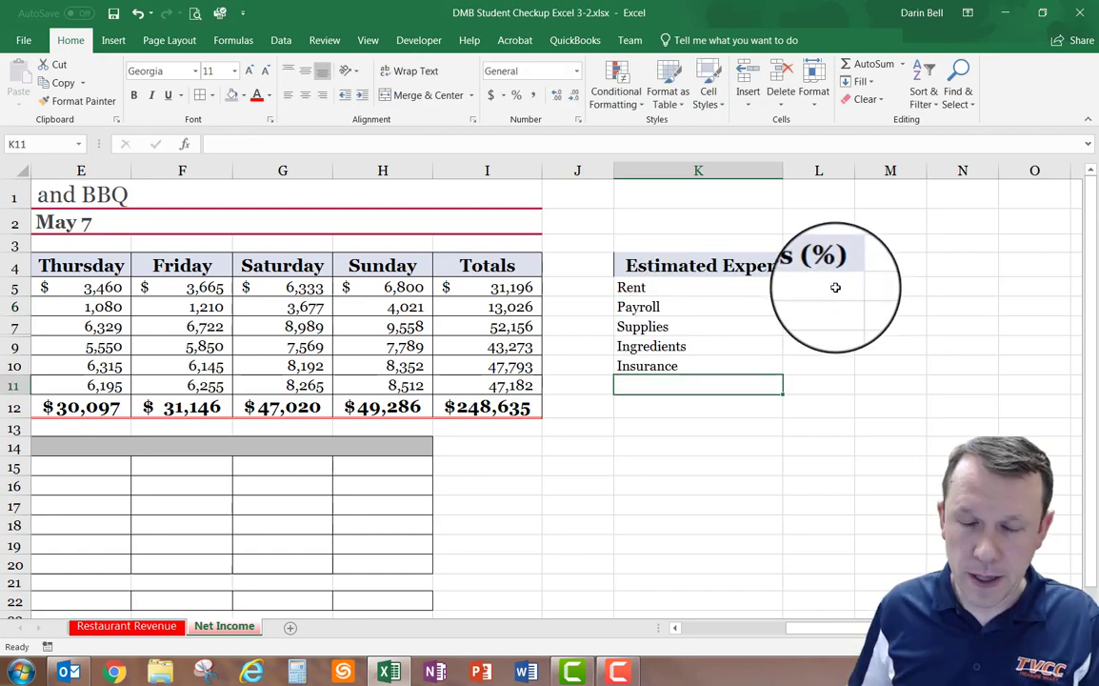
click(835, 286)
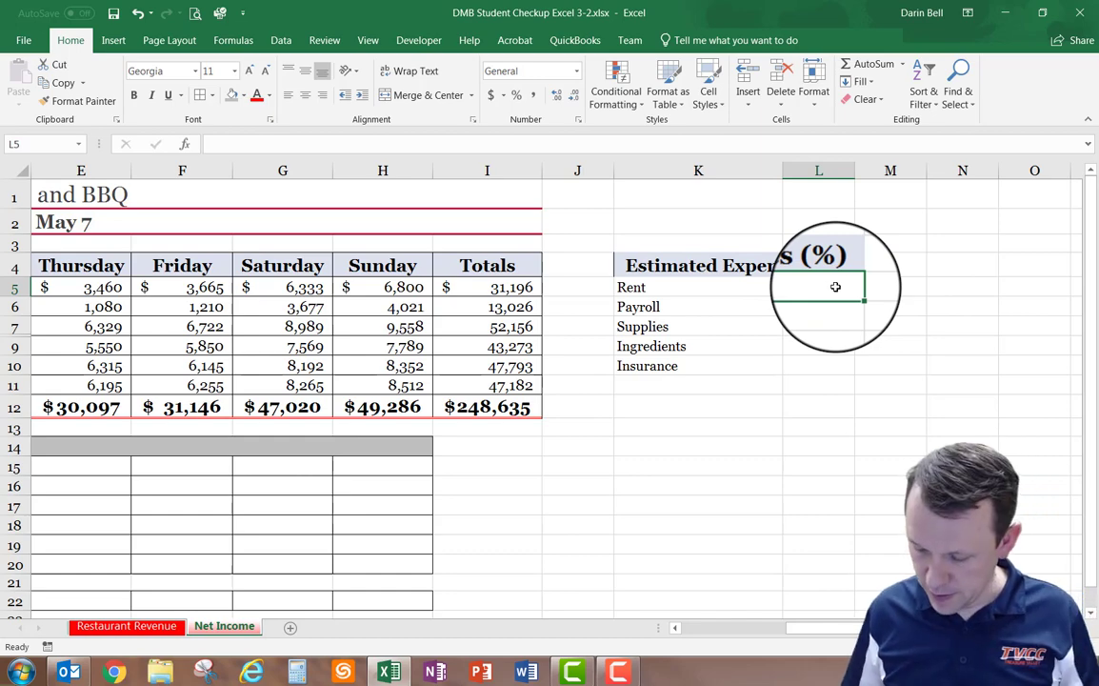
text(13%)
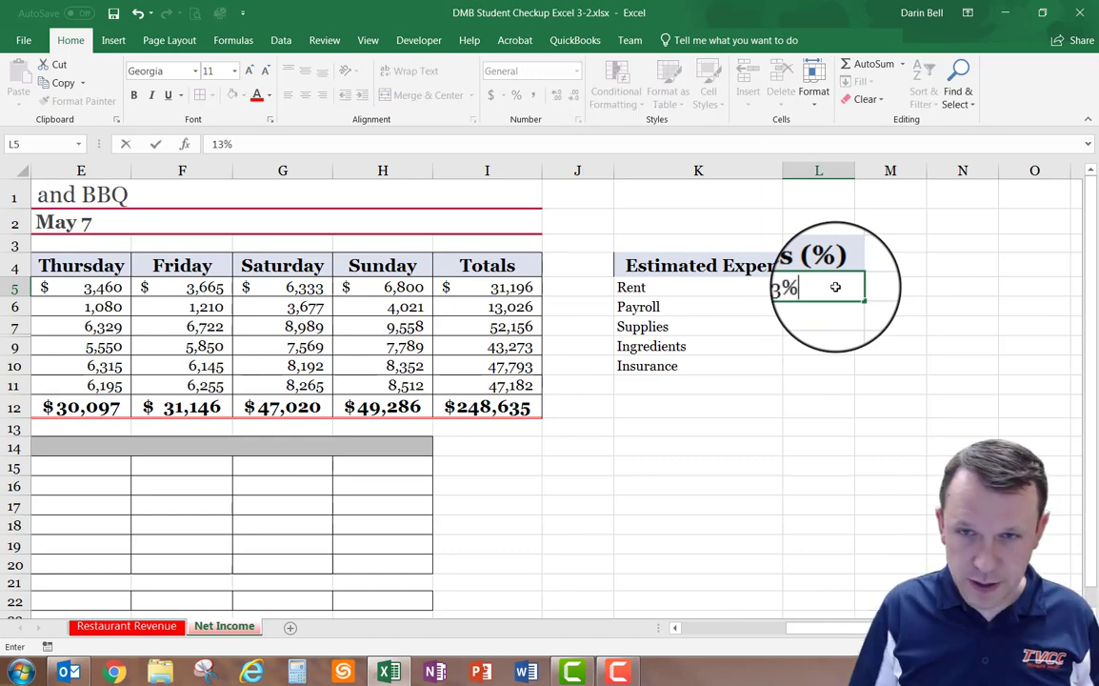
key(Return)
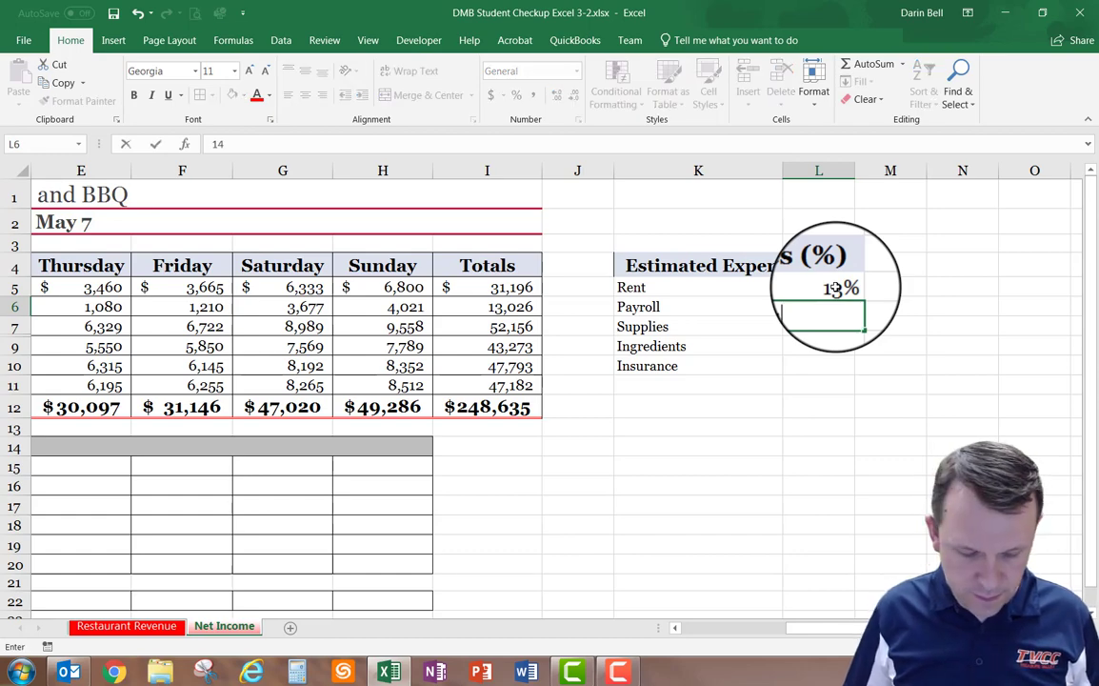
Make K5:L10 bold 12-point and center the percentages in L5:L10.
drag(629, 287, 829, 366)
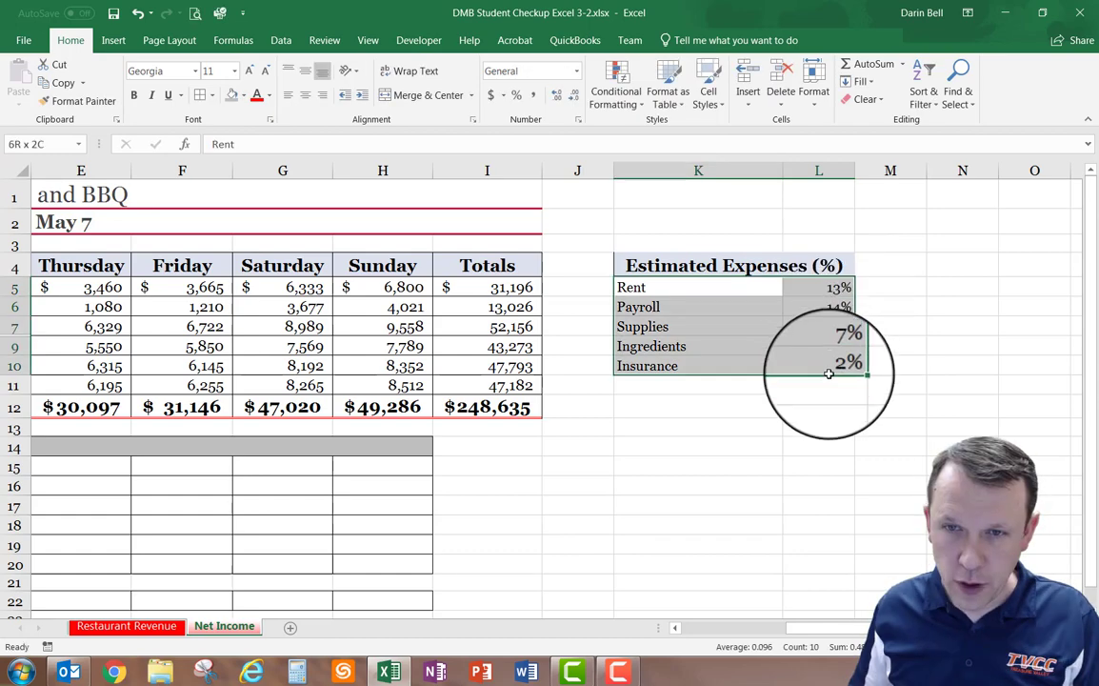
click(134, 100)
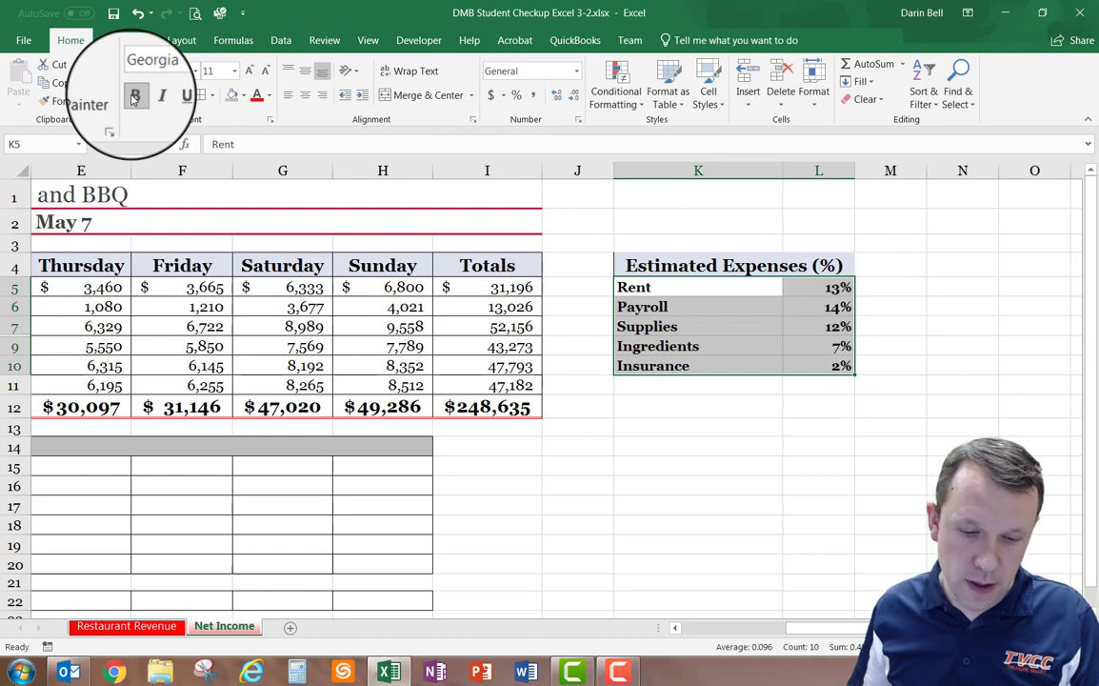
click(202, 71)
text(12)
key(Return)
drag(819, 287, 831, 373)
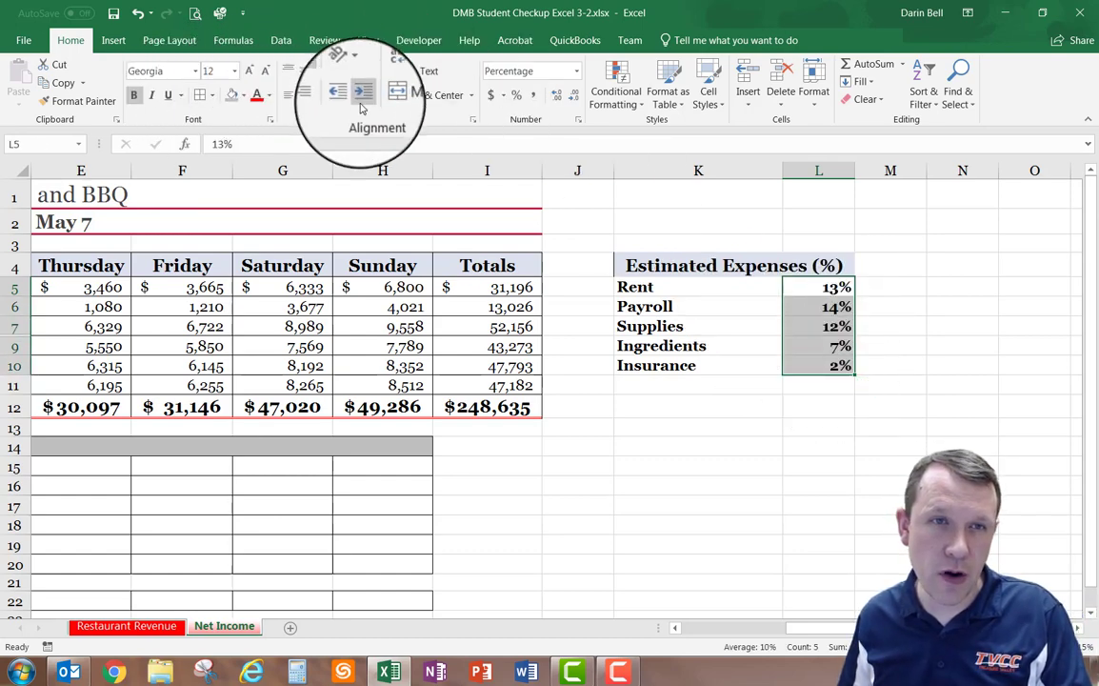
click(306, 101)
Apply All Borders to the whole K4:L10 Estimated Expenses table.
drag(710, 265, 786, 366)
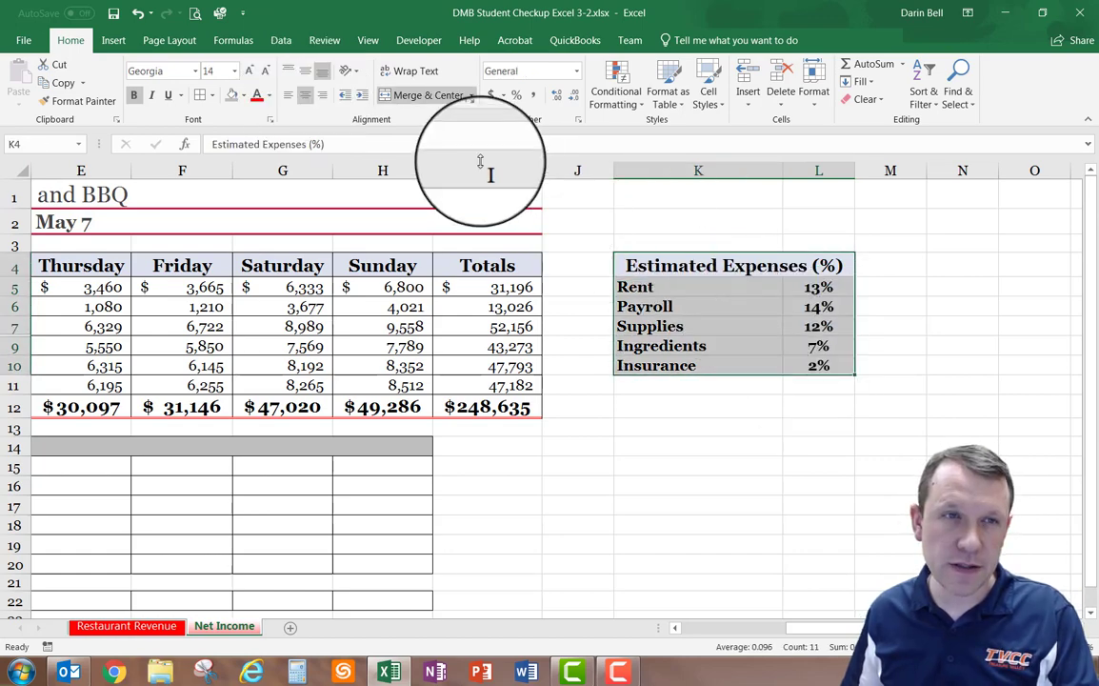
click(200, 96)
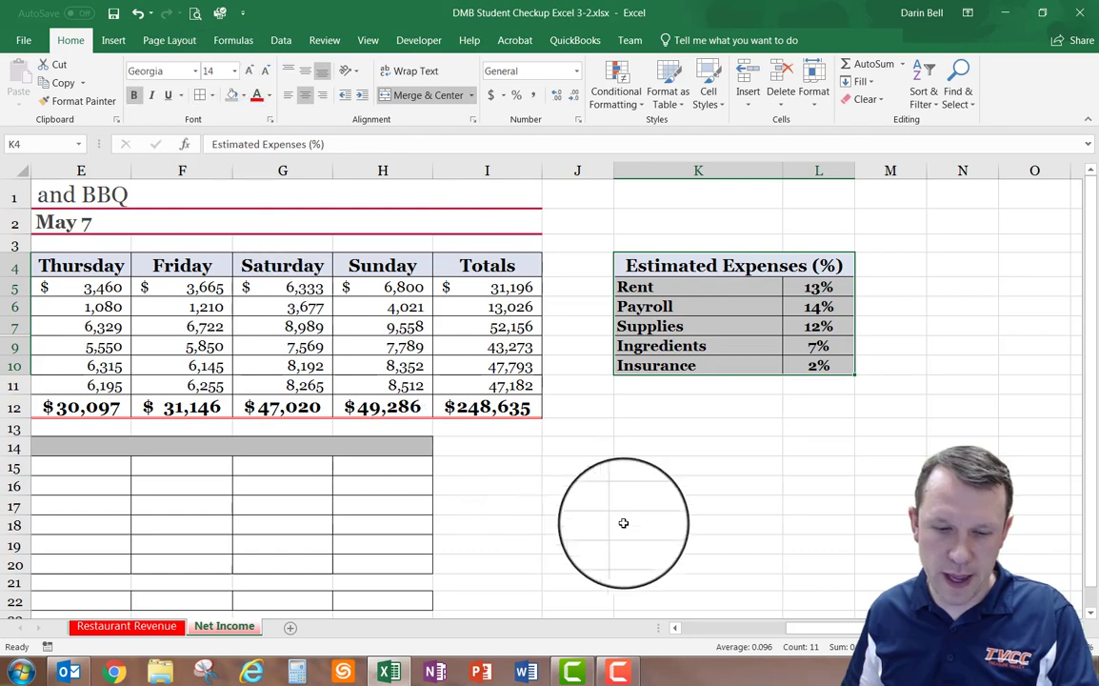
click(657, 508)
drag(829, 628, 600, 653)
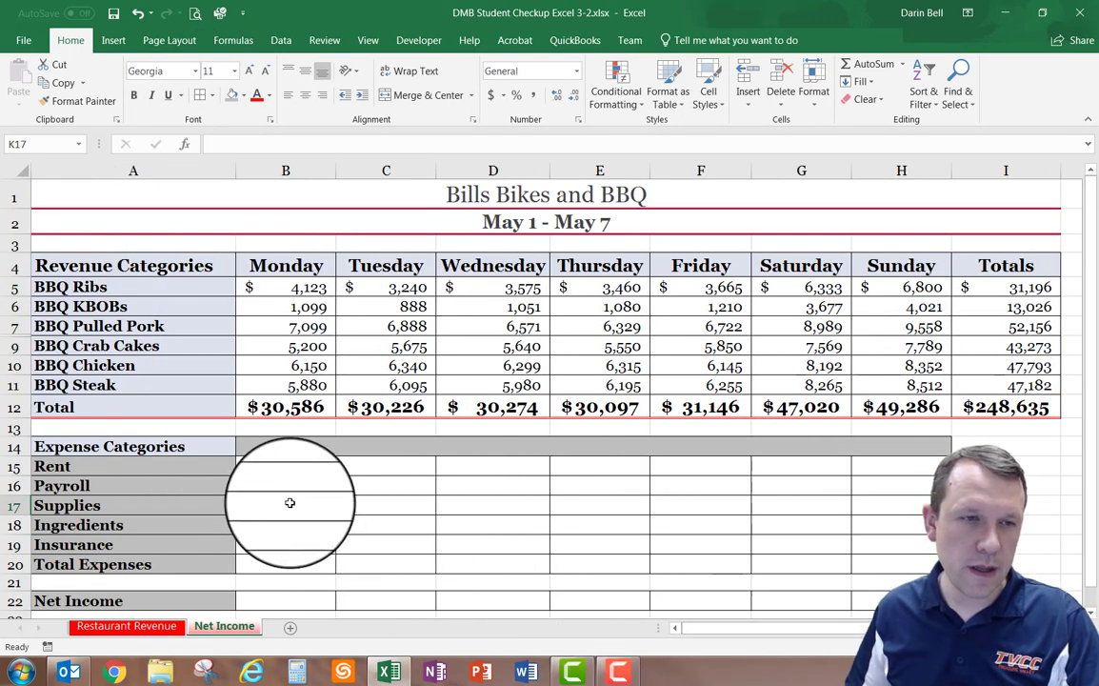
Enter =B12*$L$5 in B15 to calculate Monday's Rent.
scroll(286, 497, down, 1)
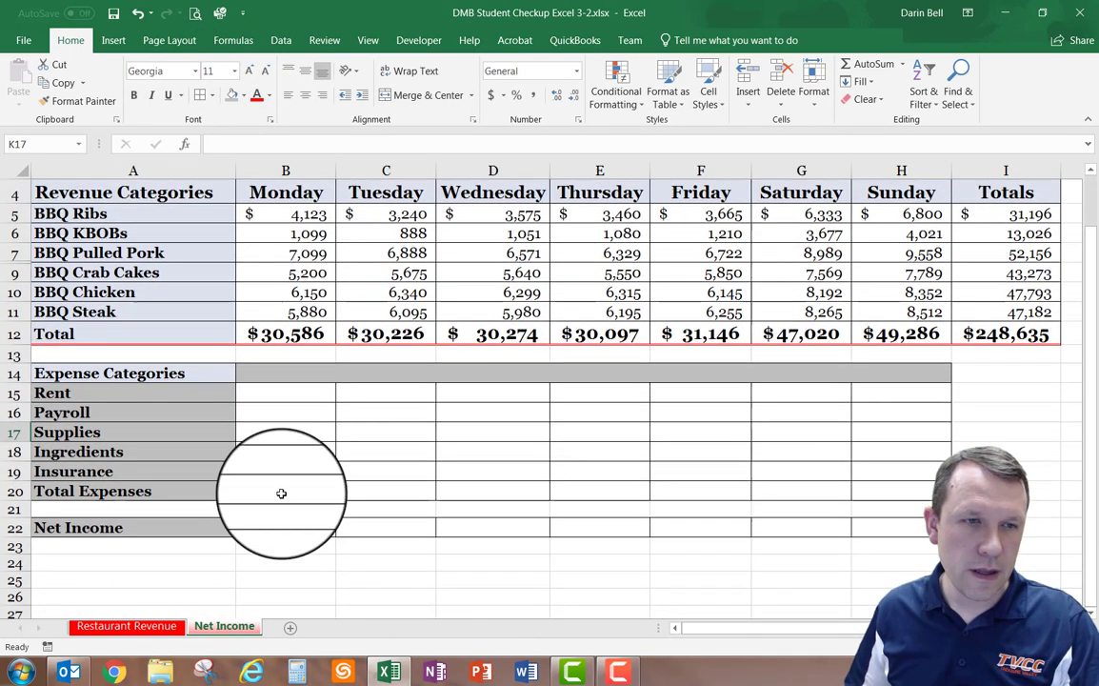
click(296, 394)
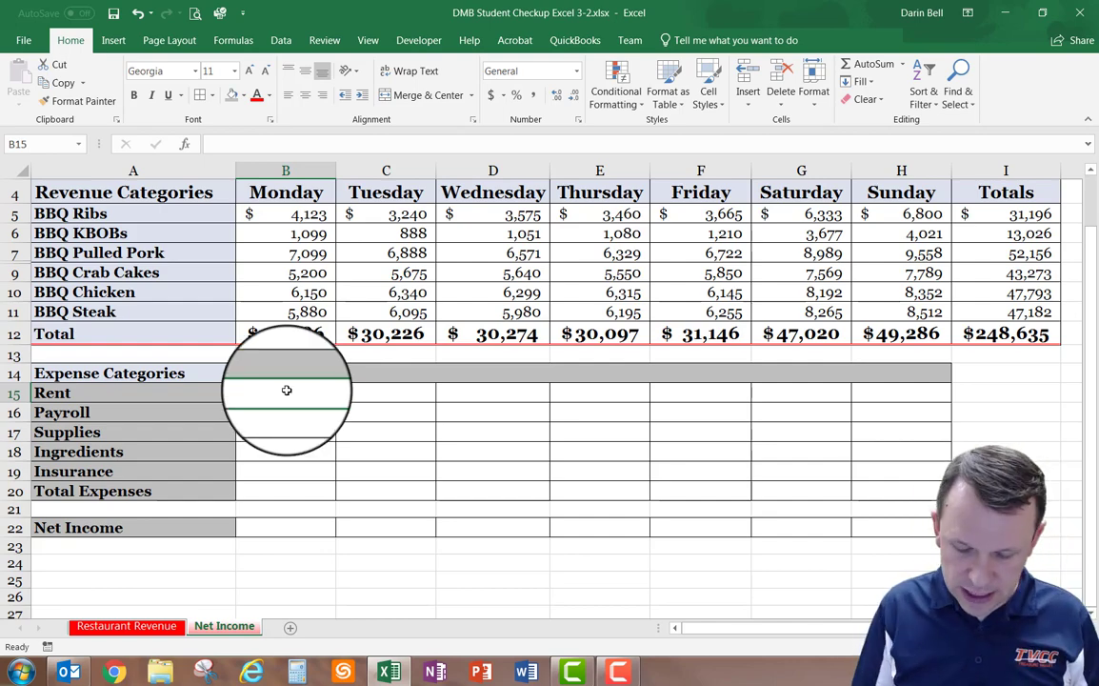
text(=)
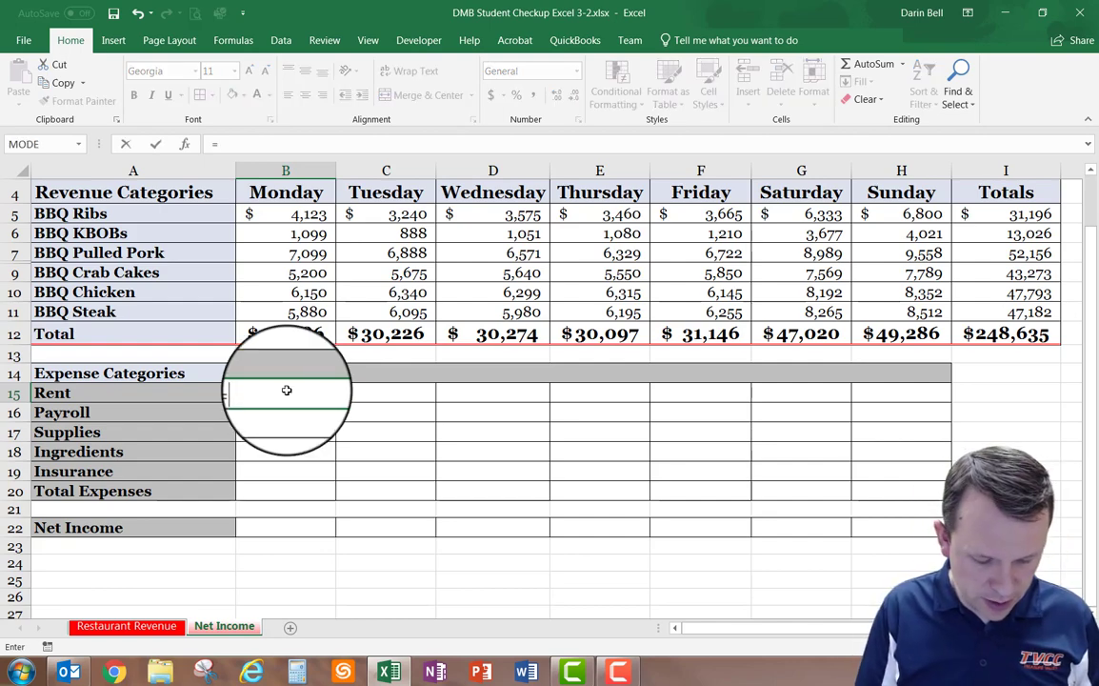
text(B12)
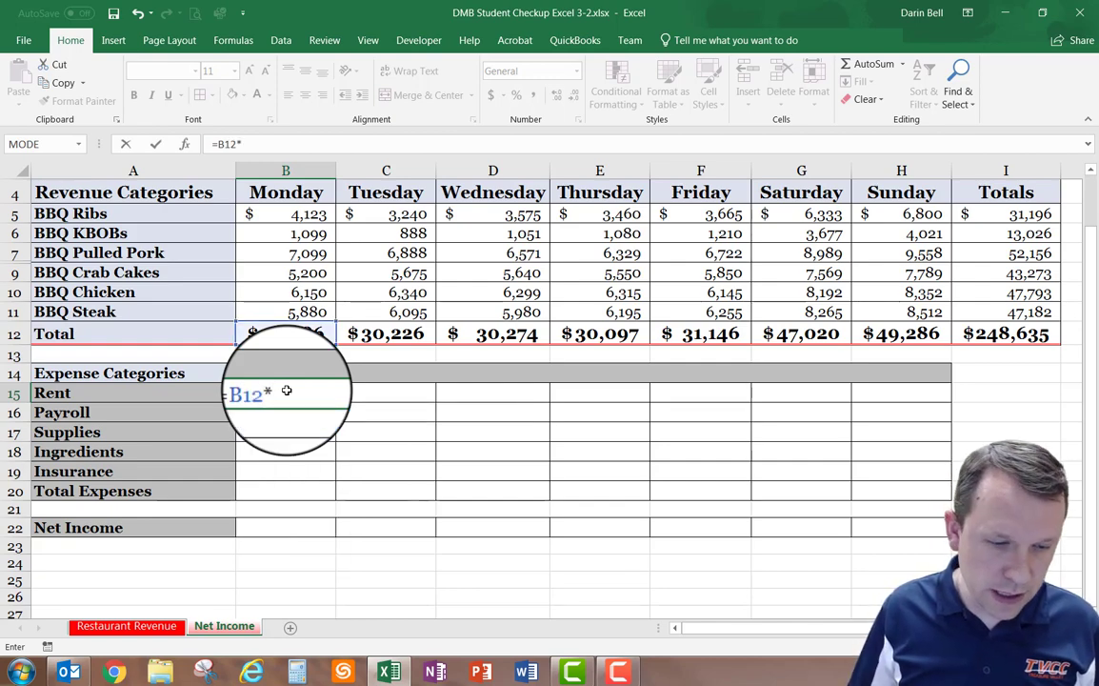
text(*$)
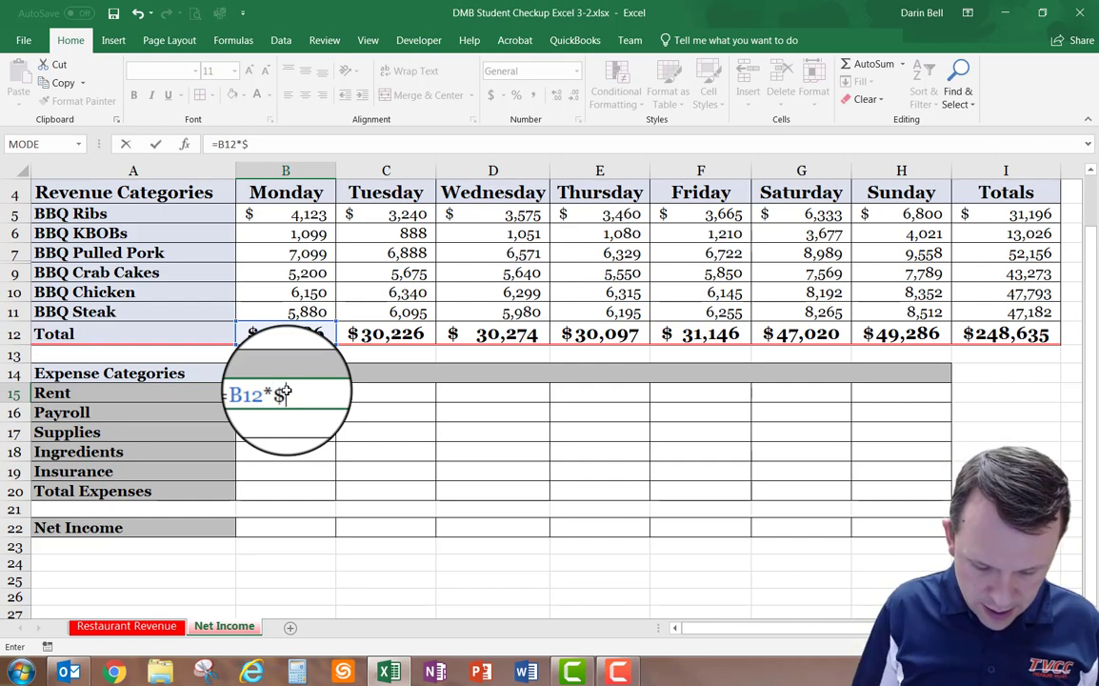
text(I$)
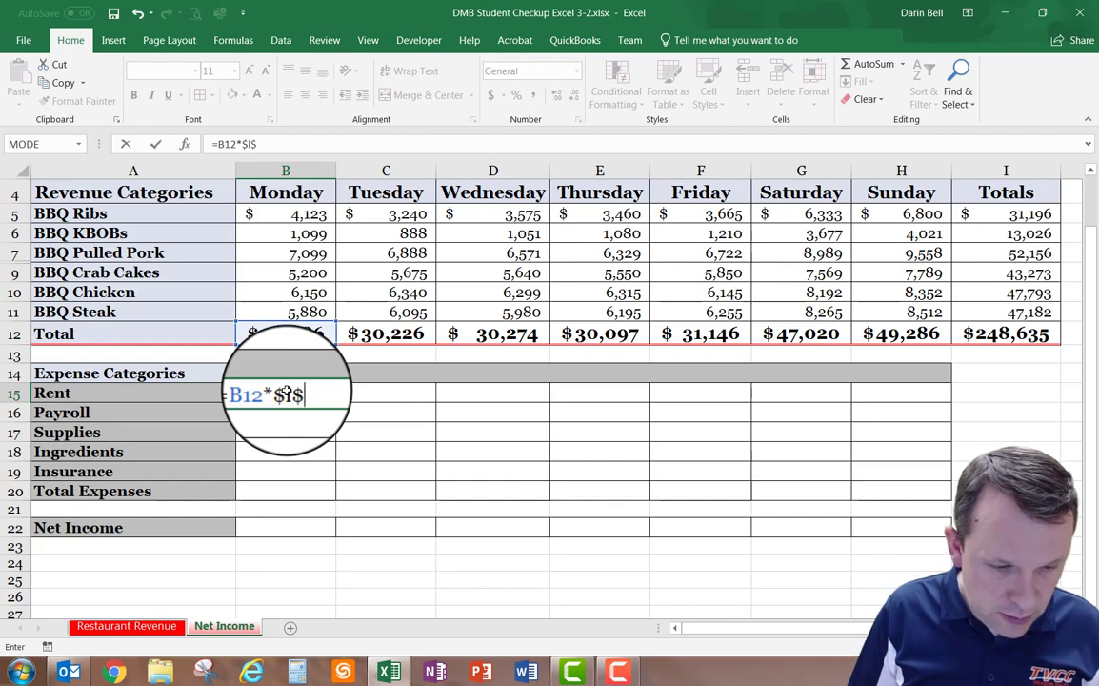
text(2)
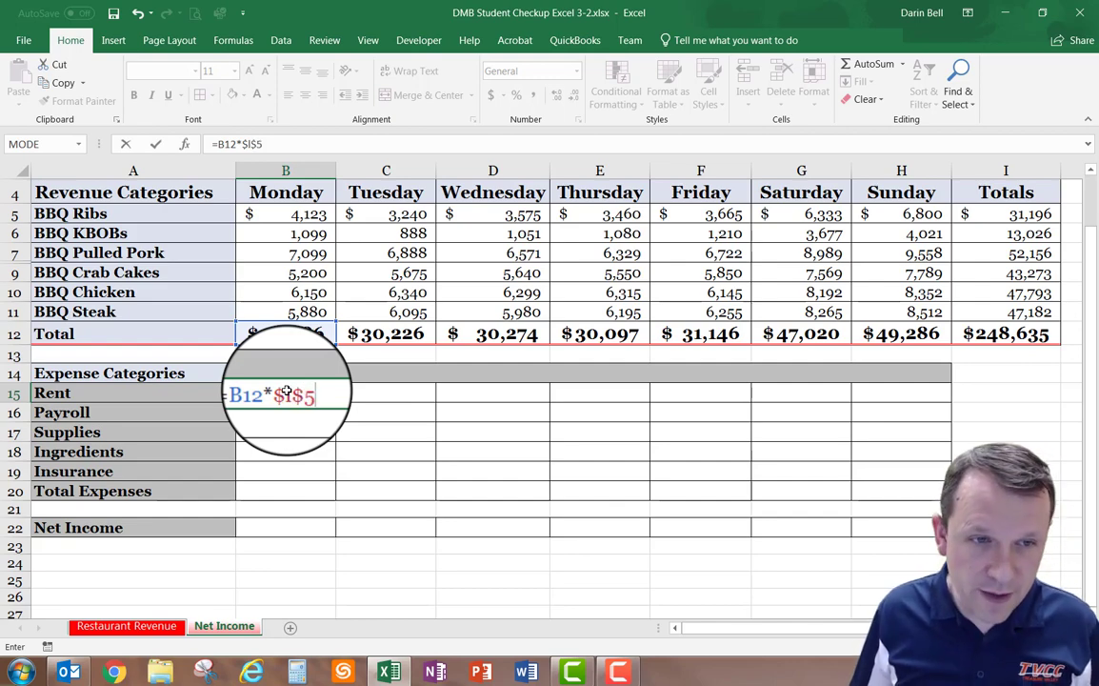
key(Return)
Paste the B15 Rent formula into the expense rows B16:B20.
click(286, 393)
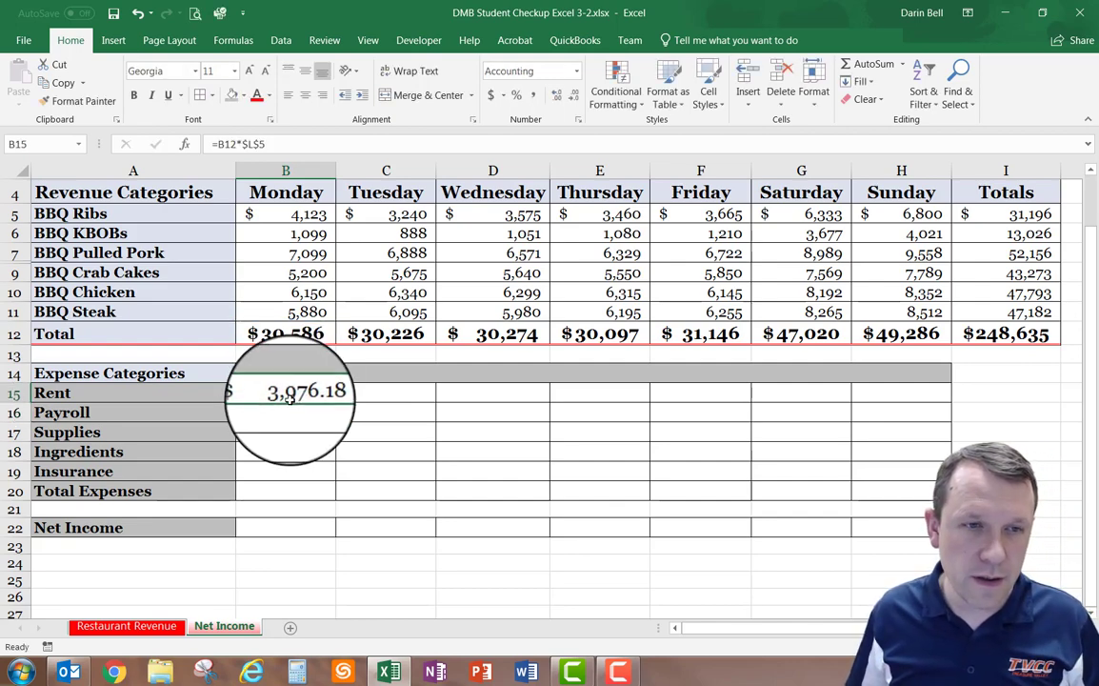
double_click(300, 395)
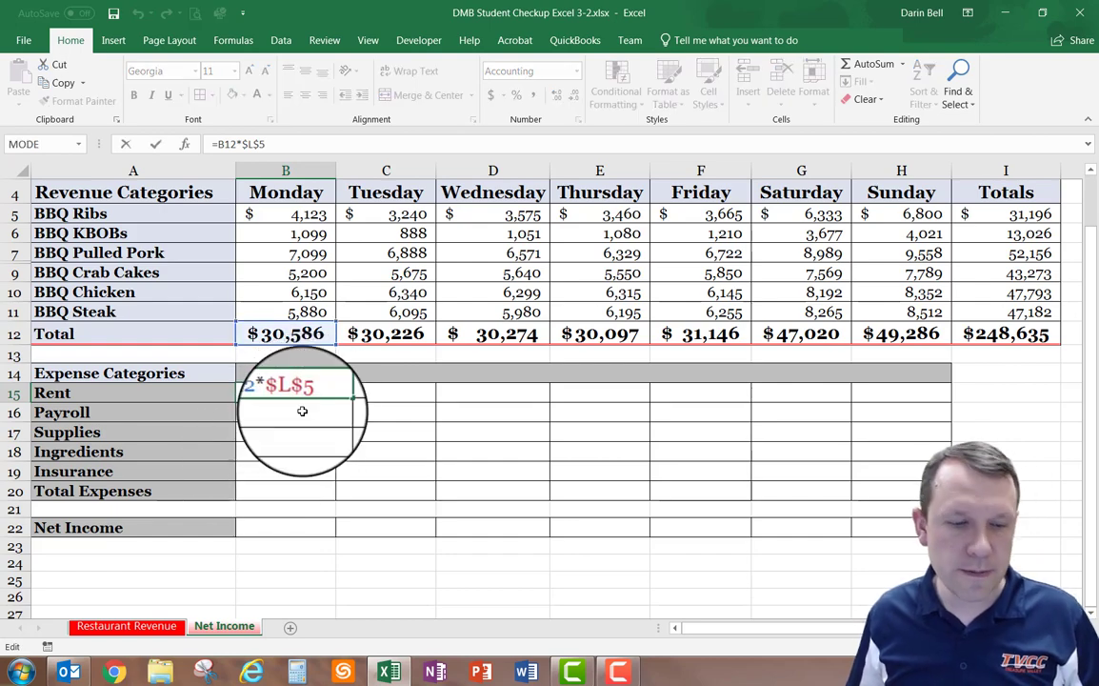
click(271, 415)
text(=)
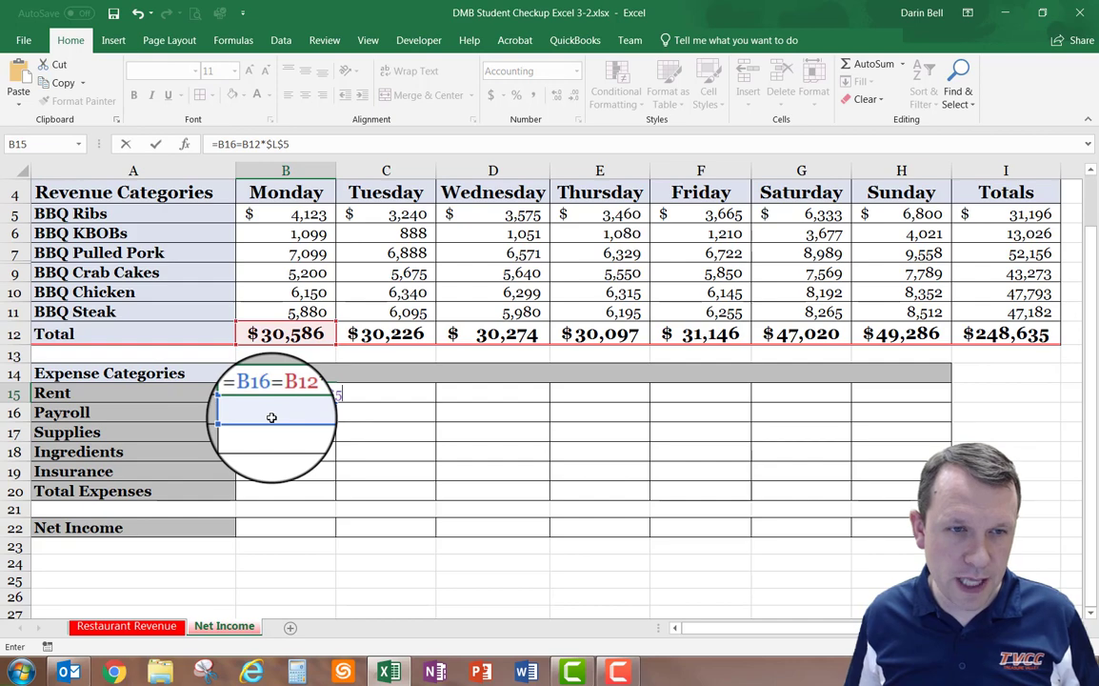
key(Escape)
click(271, 416)
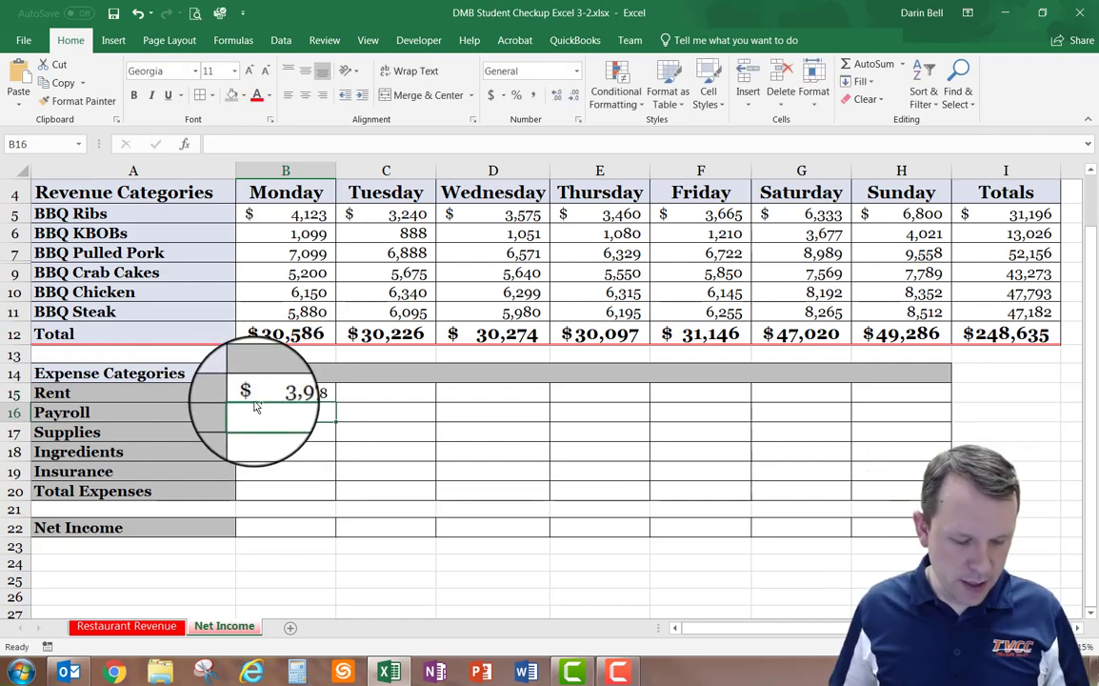
key(ctrl+v)
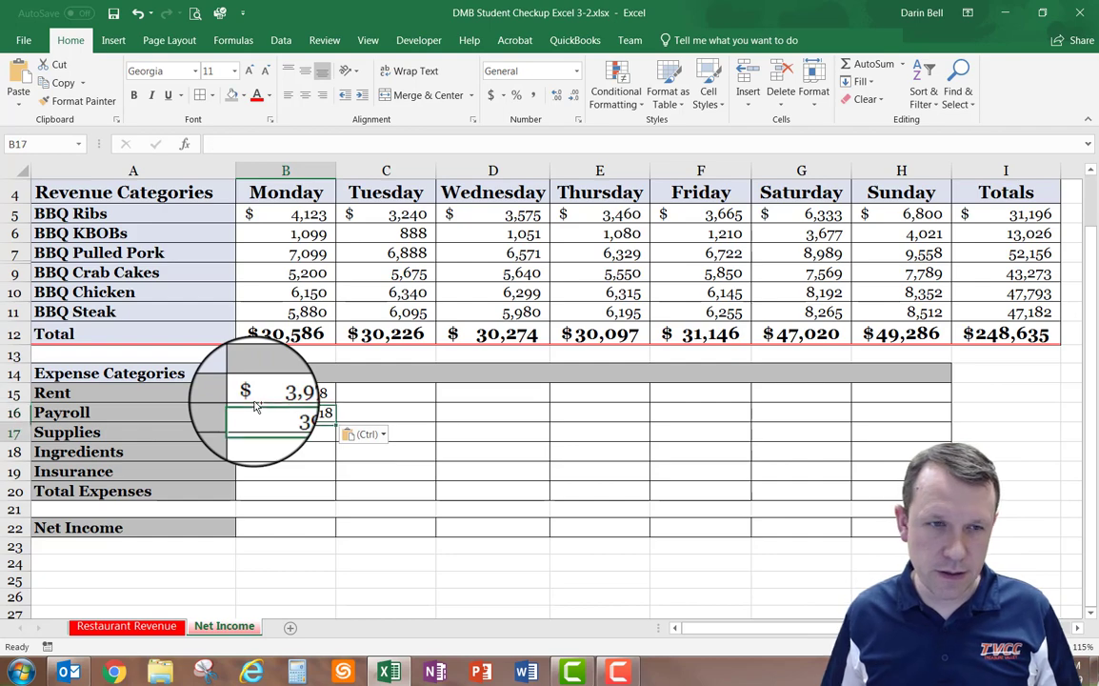
key(shift+Down)
key(shift+Down)
key(shift+Down)
key(shift+Down)
key(ctrl+v)
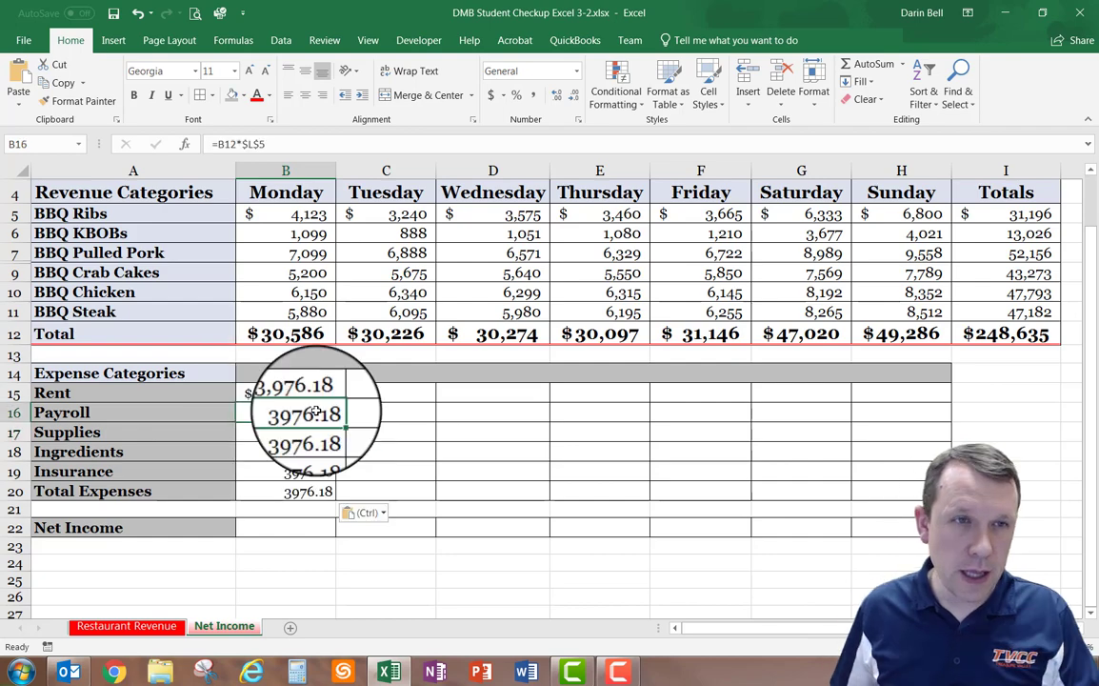
Point the Payroll and Supplies formulas at their own percentages, $L$6 and $L$7.
click(275, 143)
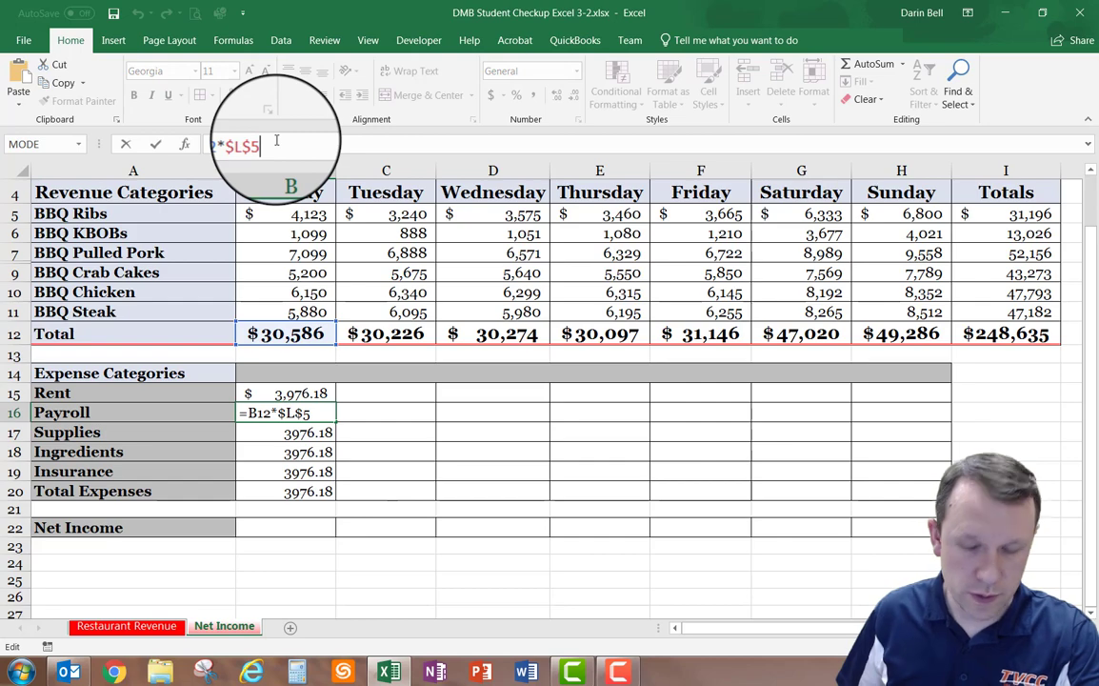
key(BackSpace)
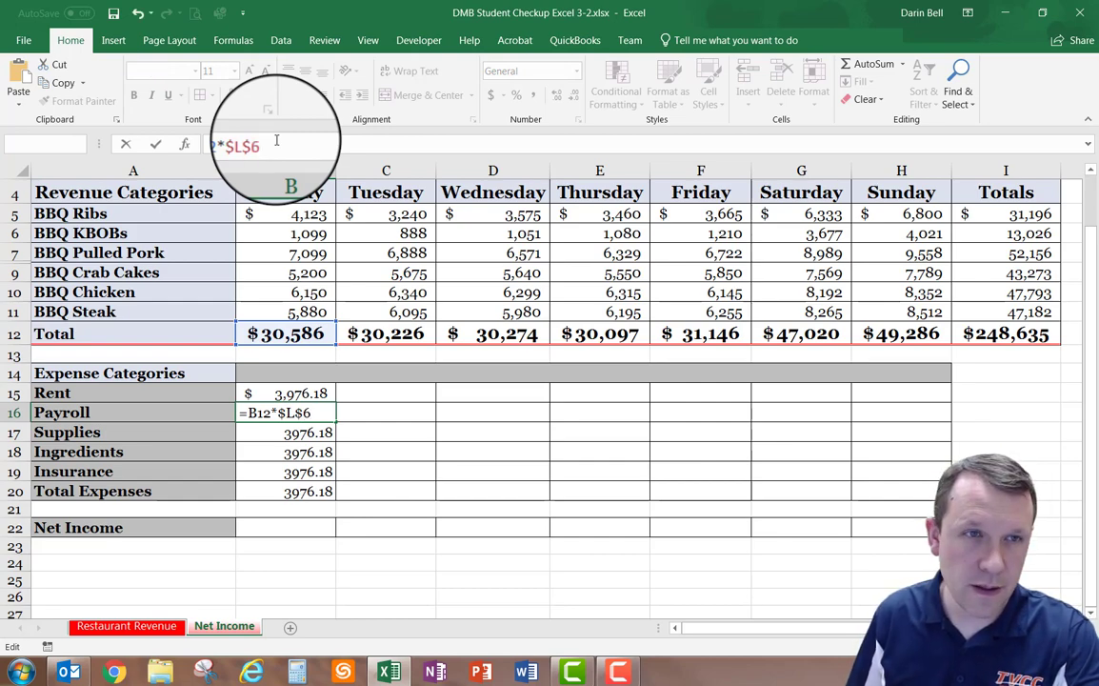
text(6)
key(Return)
click(272, 143)
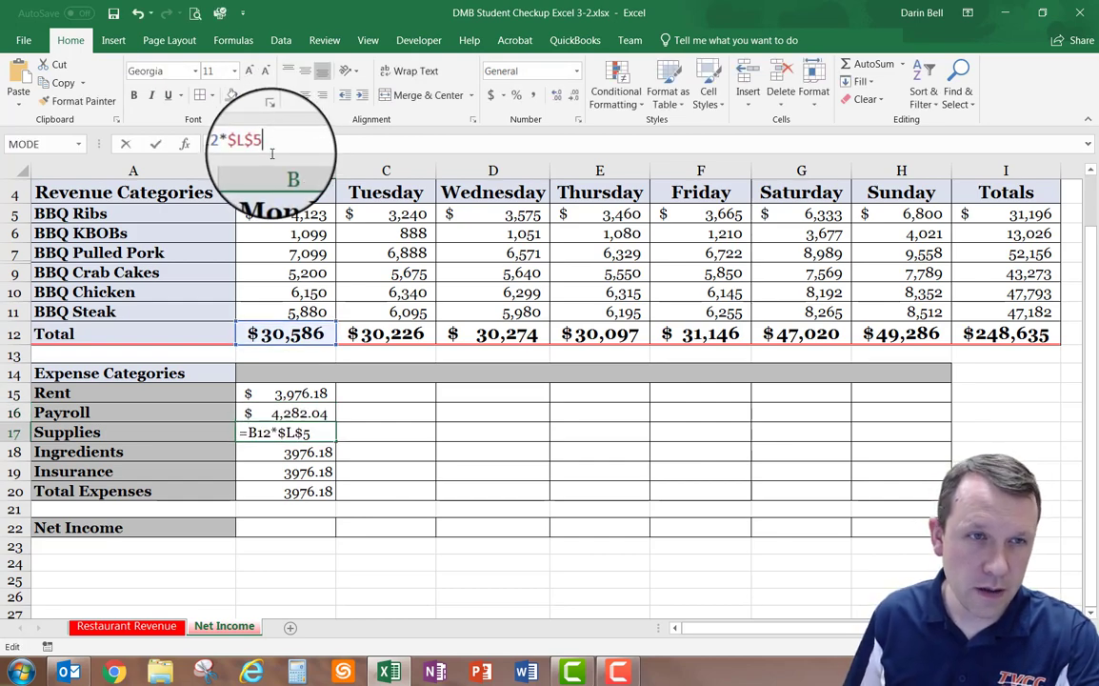
key(BackSpace)
text(7)
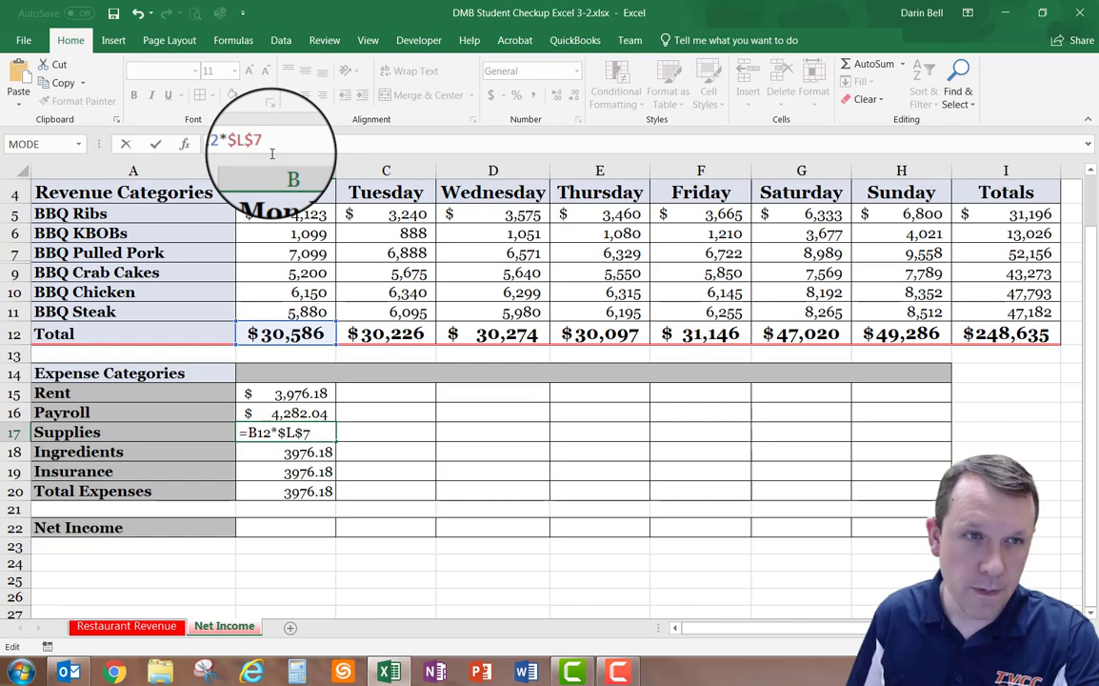
key(Return)
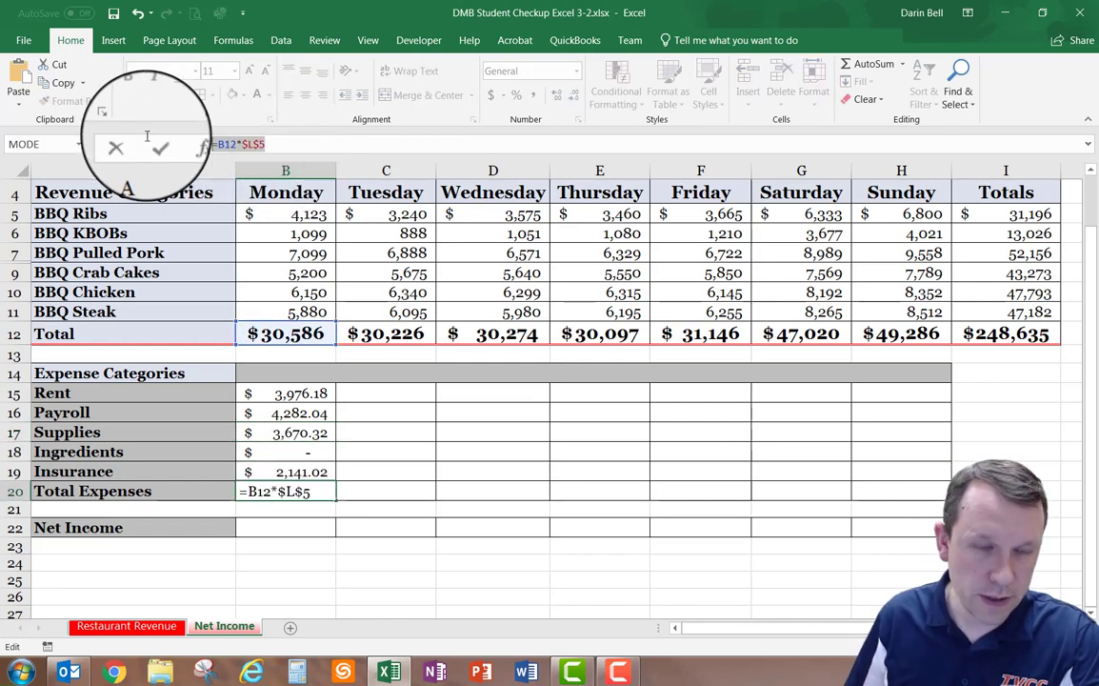
Replace B20's copied formula with AutoSum =SUM(B15:B19) for Total Expenses.
key(BackSpace)
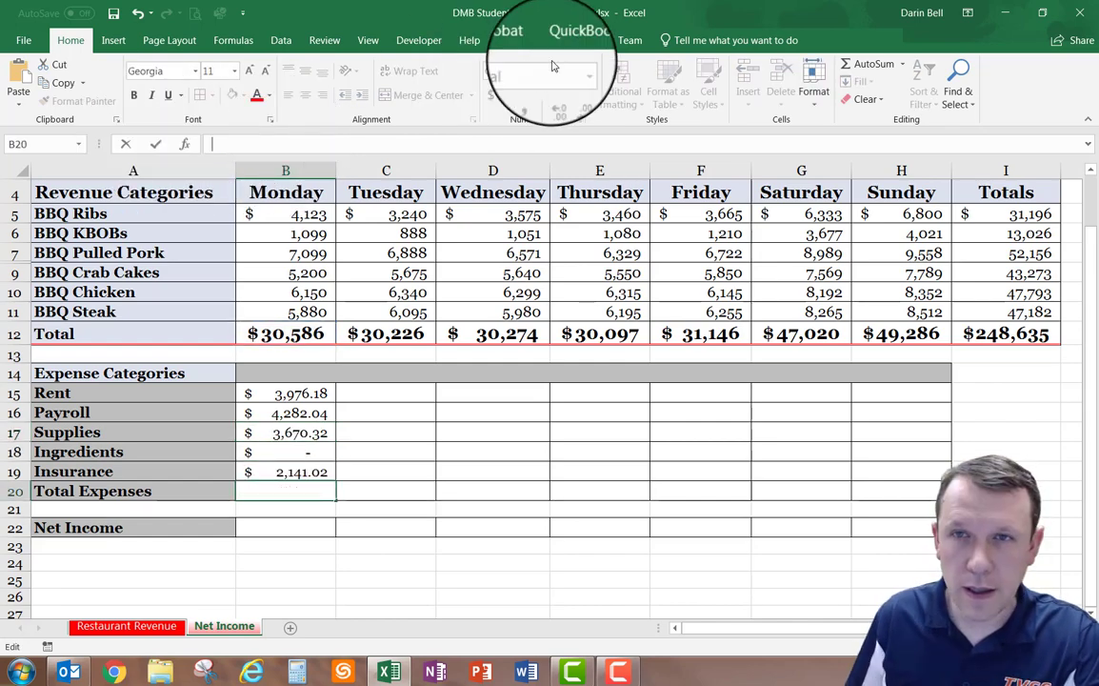
click(870, 66)
key(Return)
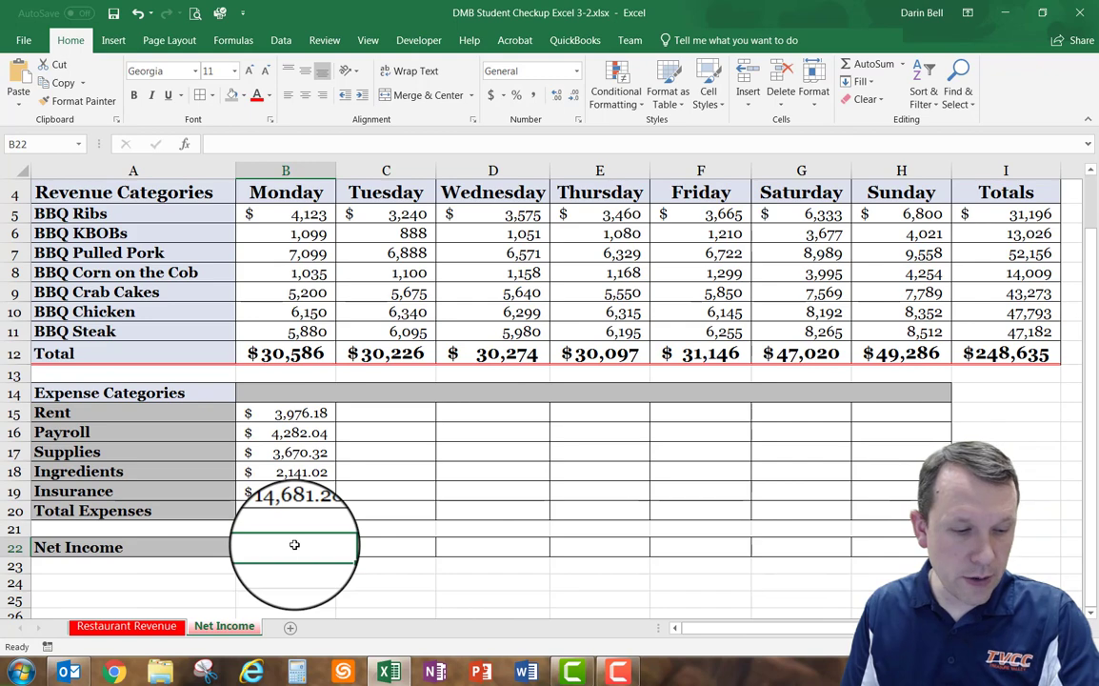
Enter =B12-B20 in B22 for Monday's Net Income.
text(=)
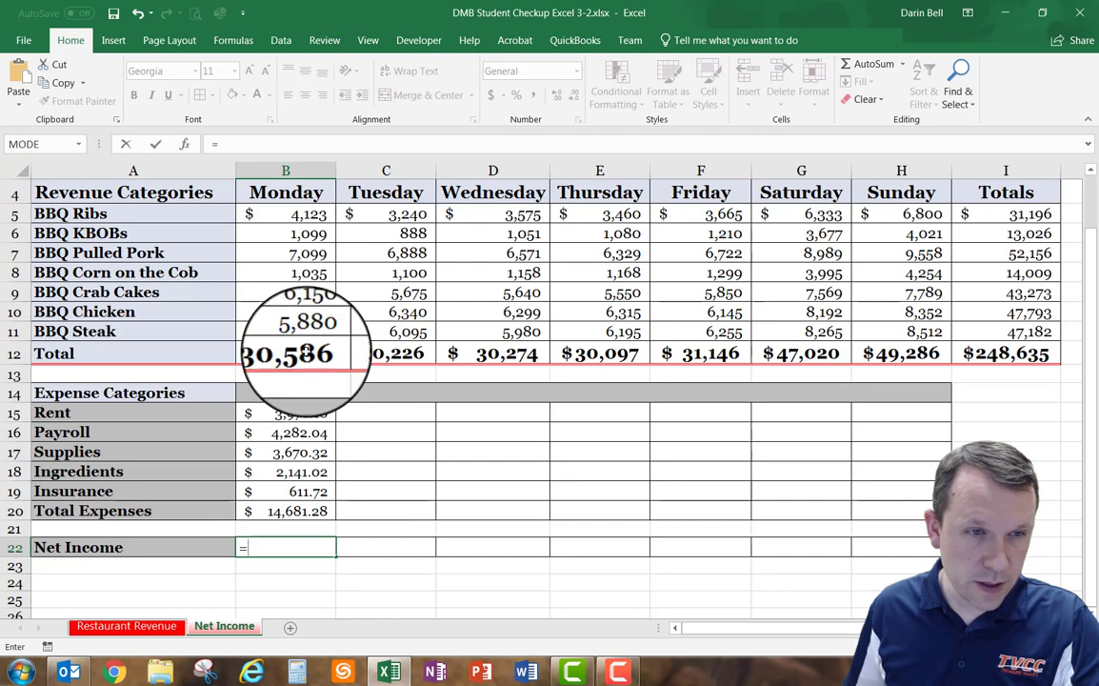
click(303, 353)
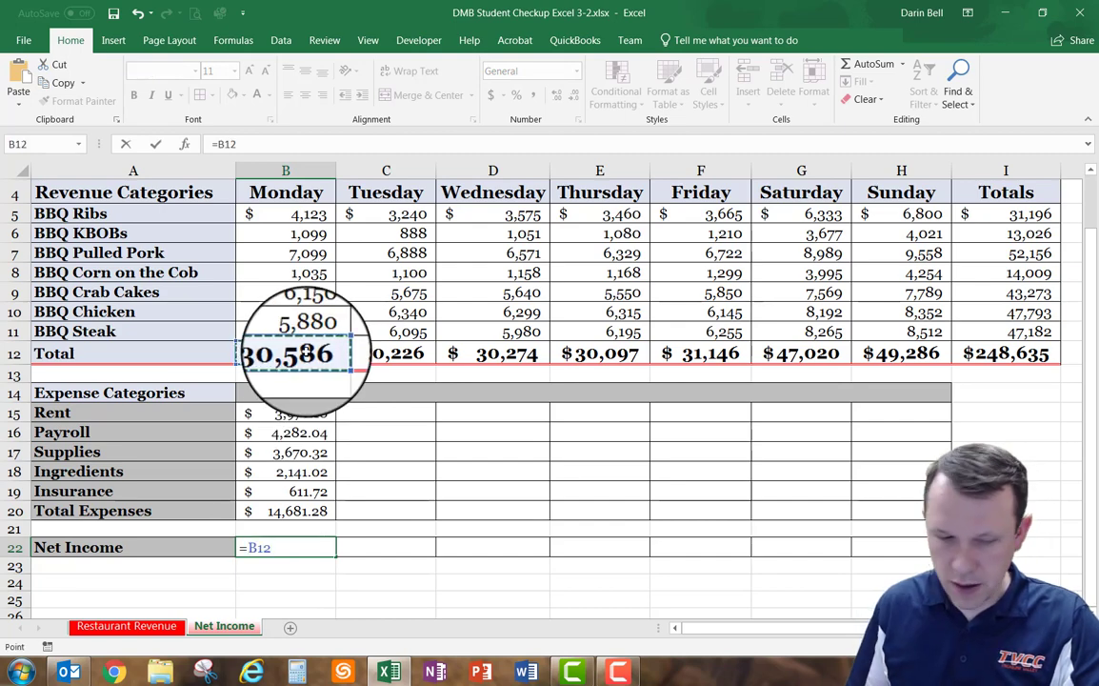
text(-)
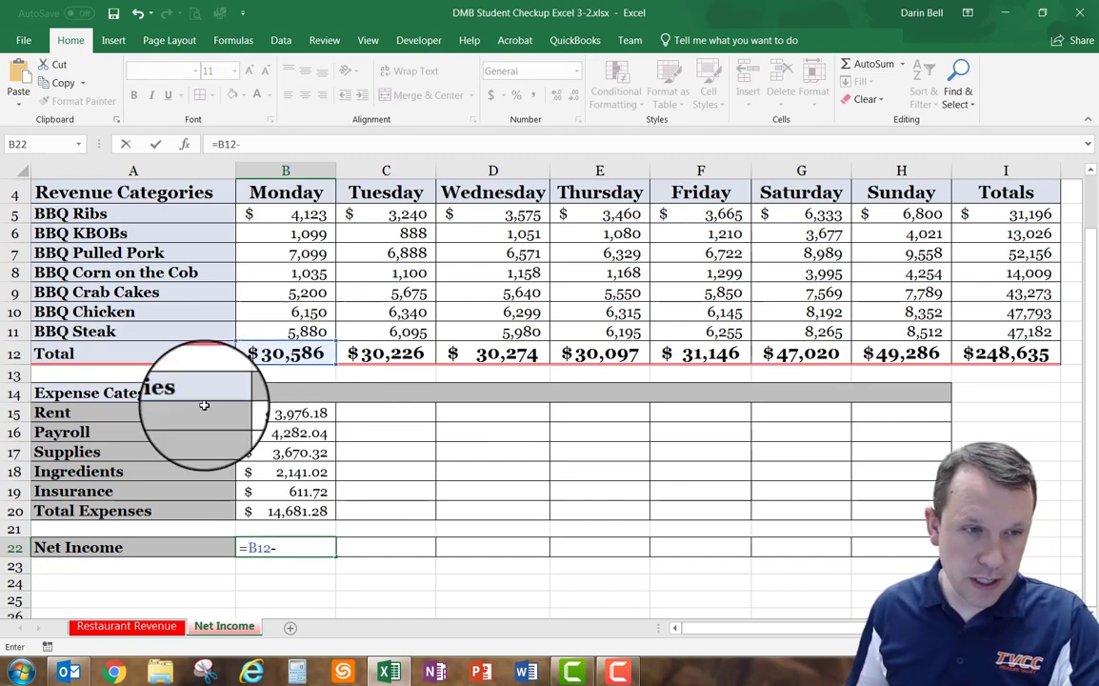
click(299, 515)
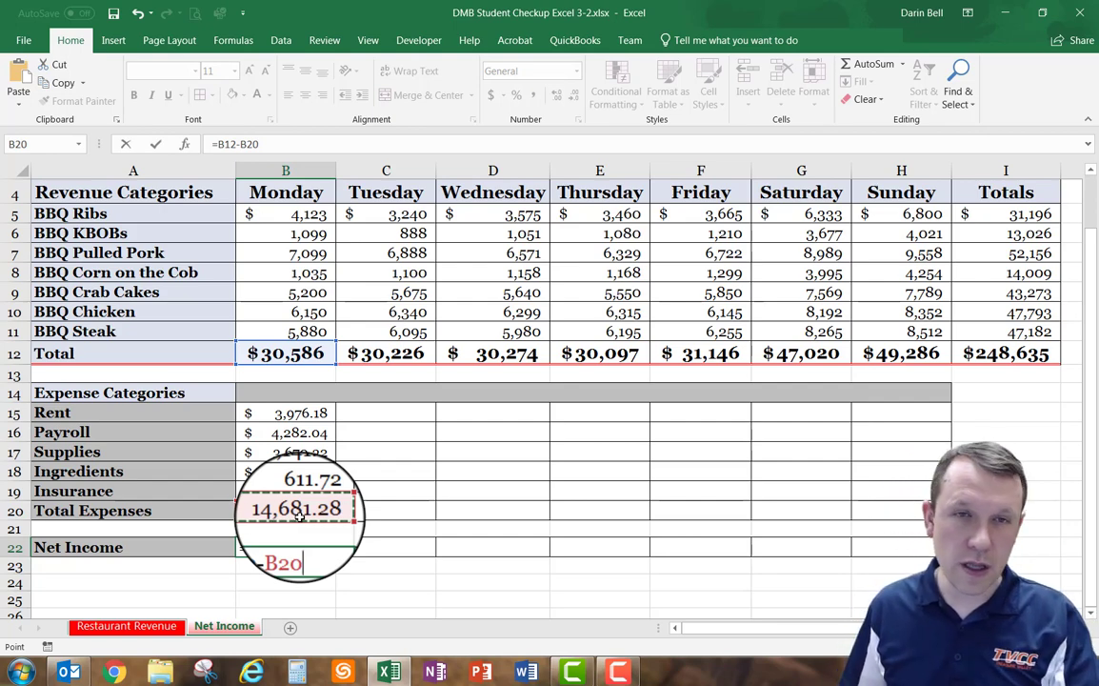
key(Return)
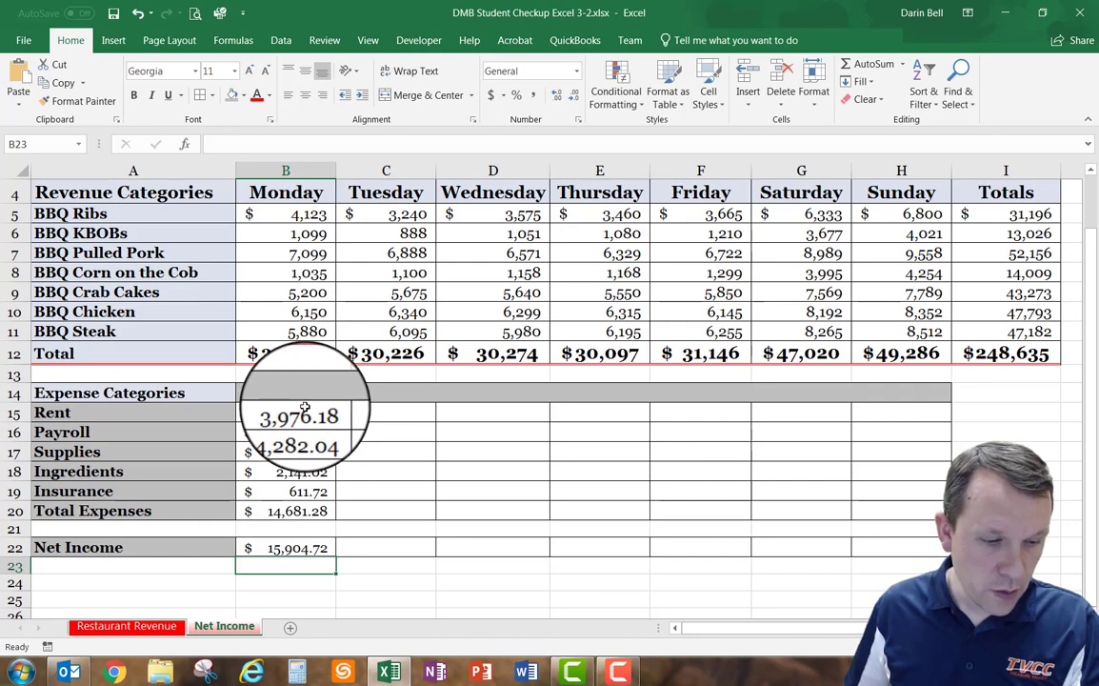
Fill Monday's formulas in B15:B22 across to columns C through H.
drag(304, 413, 314, 550)
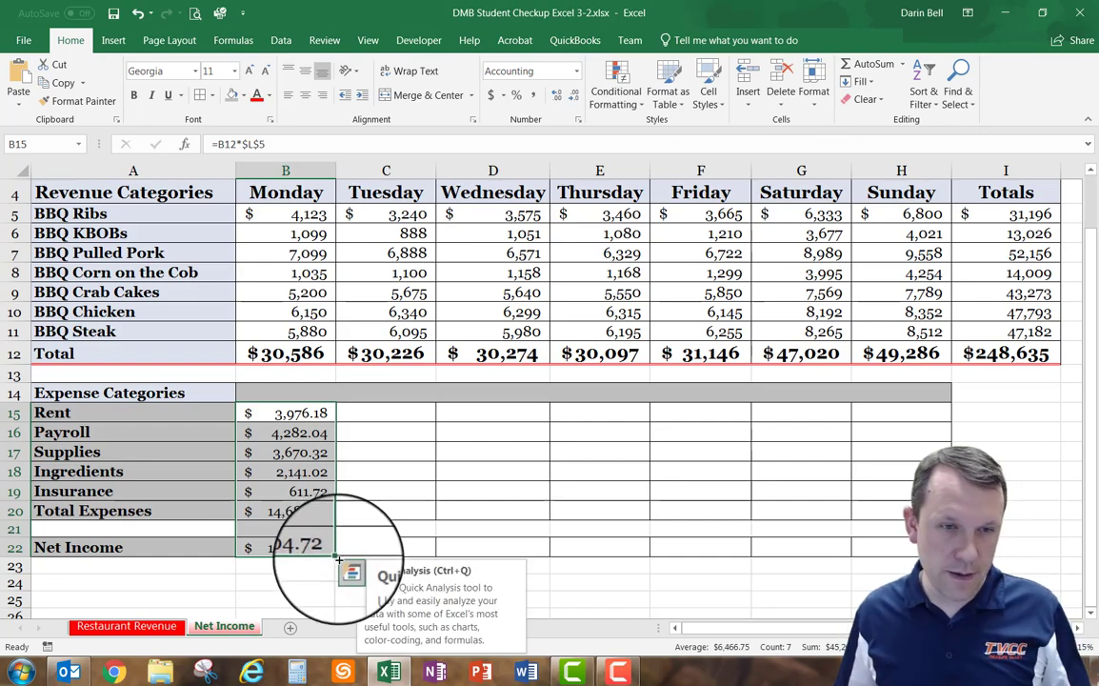
scroll(338, 562, right, 1)
scroll(286, 524, down, 2)
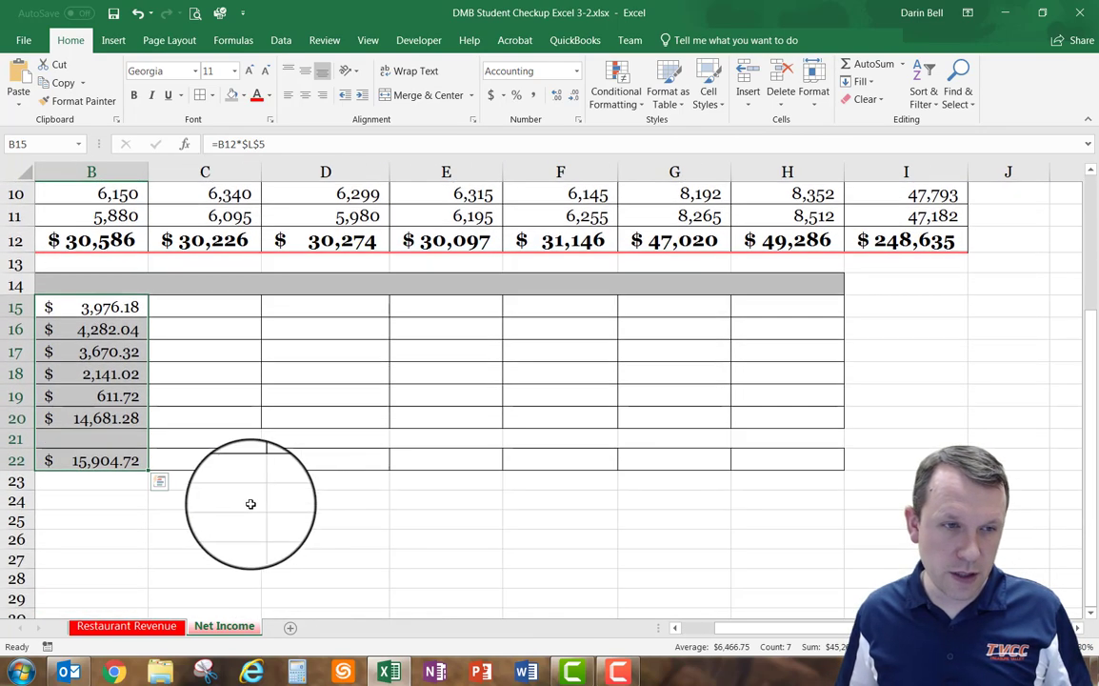
scroll(495, 581, up, 1)
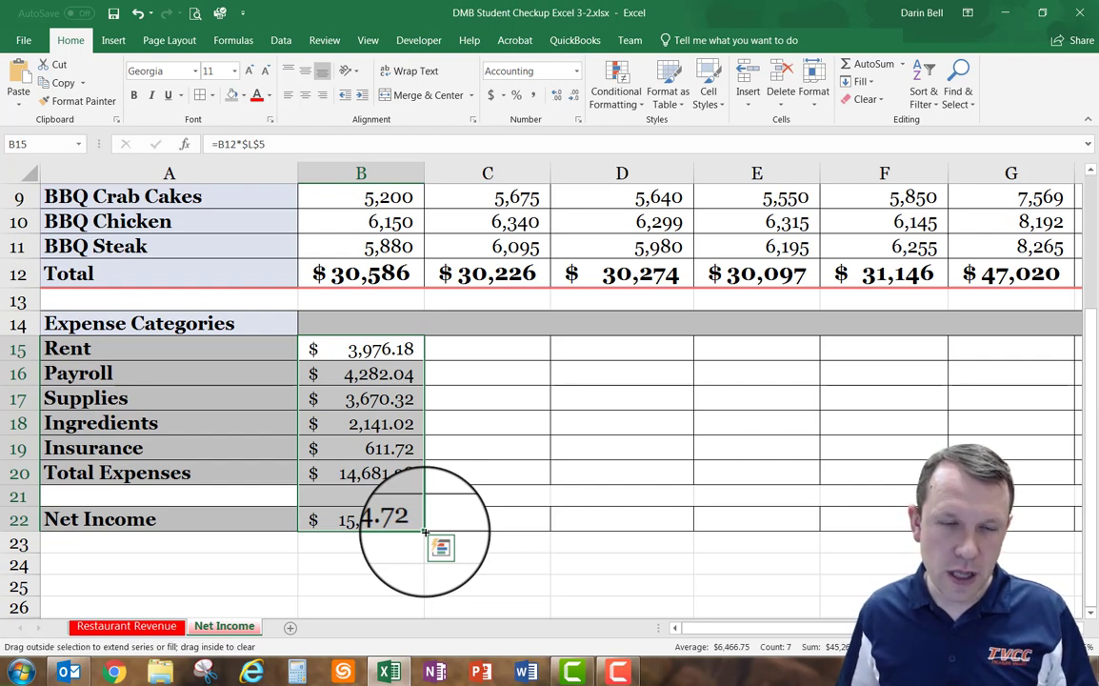
mouse_move(425, 531)
mouse_down()
mouse_move(817, 549)
mouse_move(1053, 524)
mouse_move(786, 530)
mouse_up()
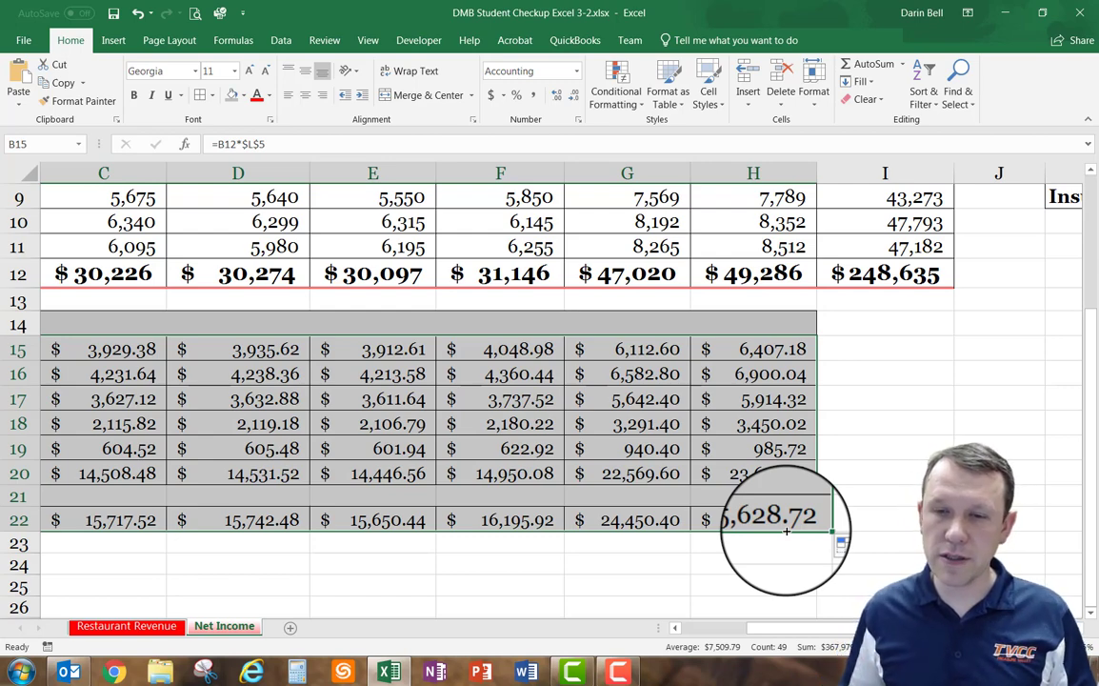
drag(829, 627, 890, 627)
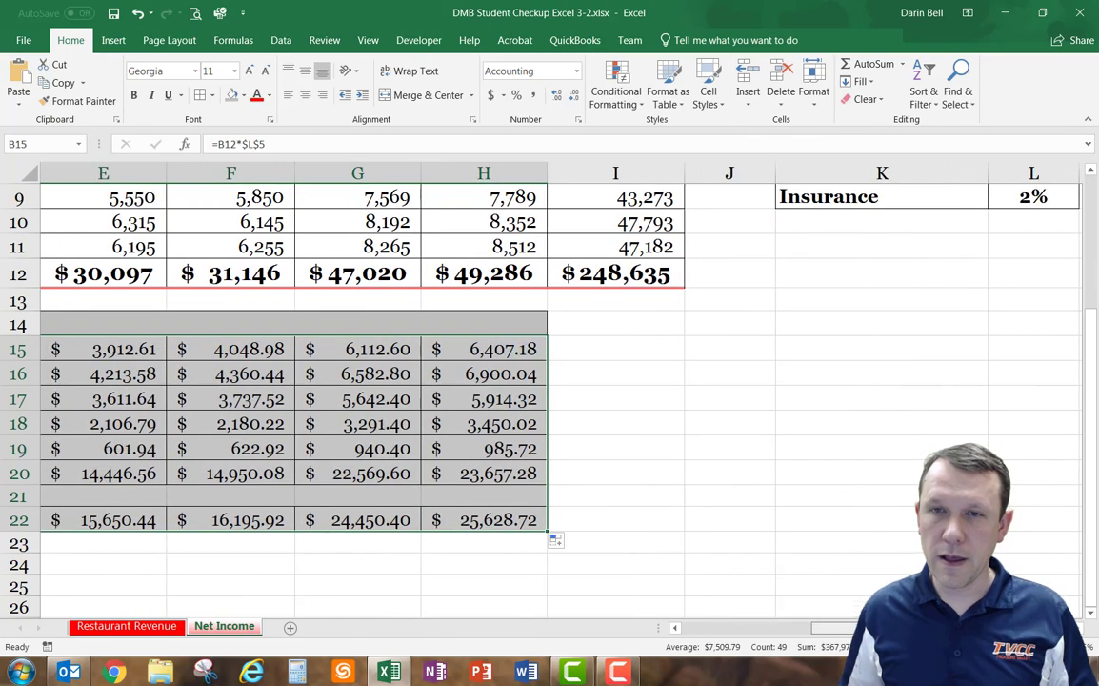
scroll(495, 381, up, 3)
scroll(495, 381, down, 1)
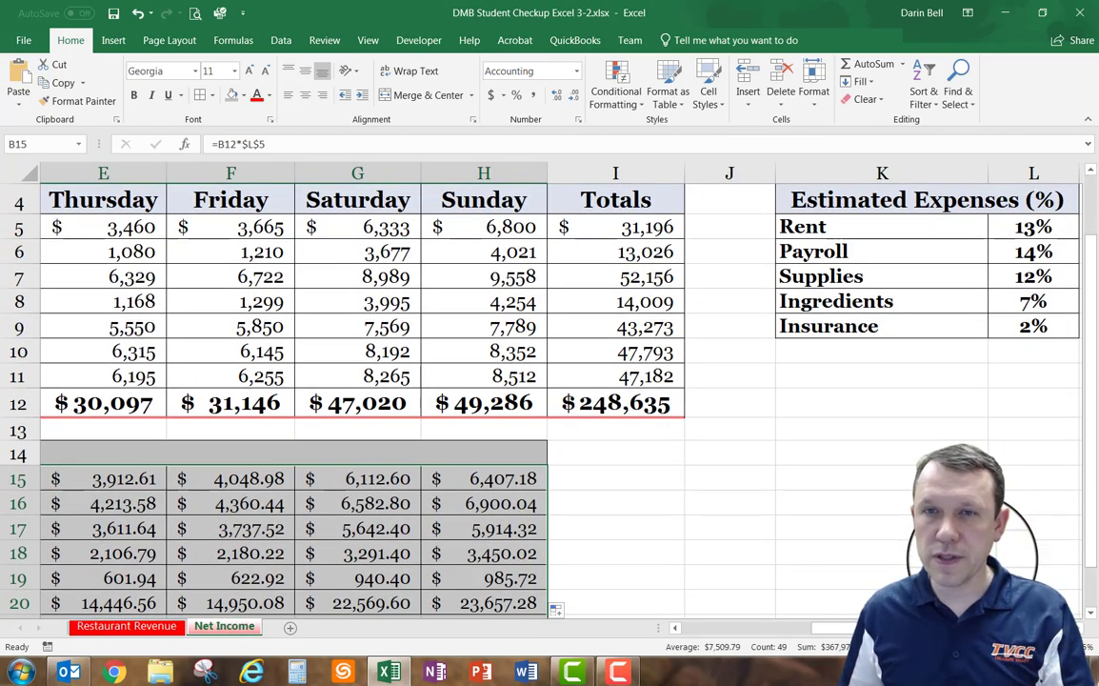
scroll(495, 381, up, 1)
scroll(495, 381, down, 1)
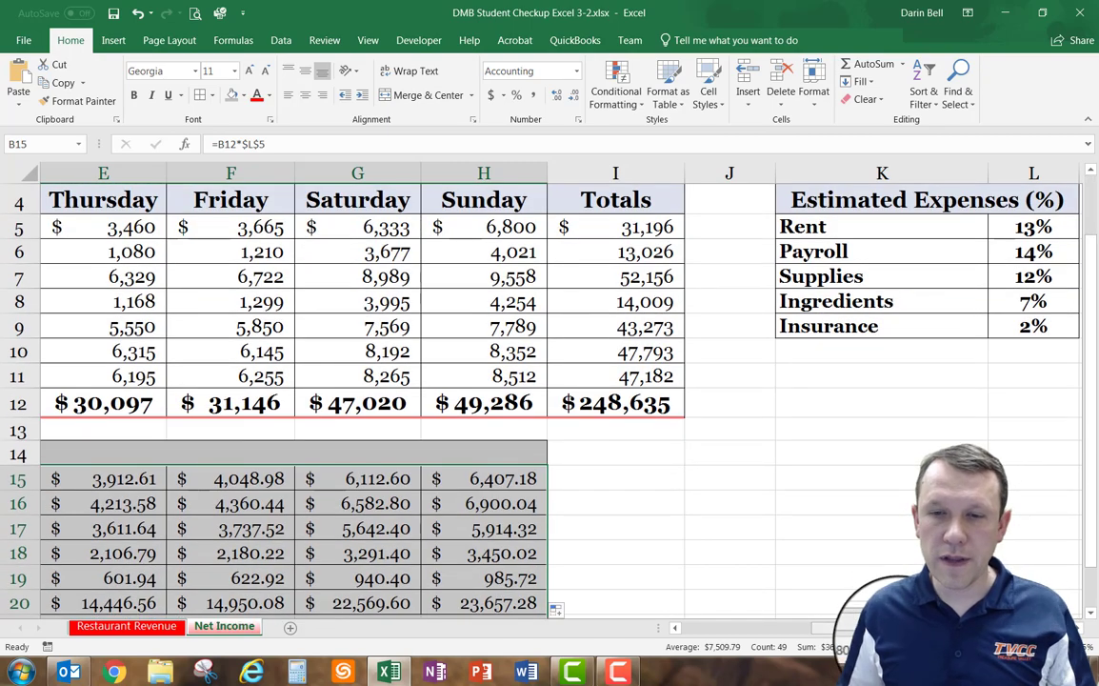
scroll(886, 605, left, 4)
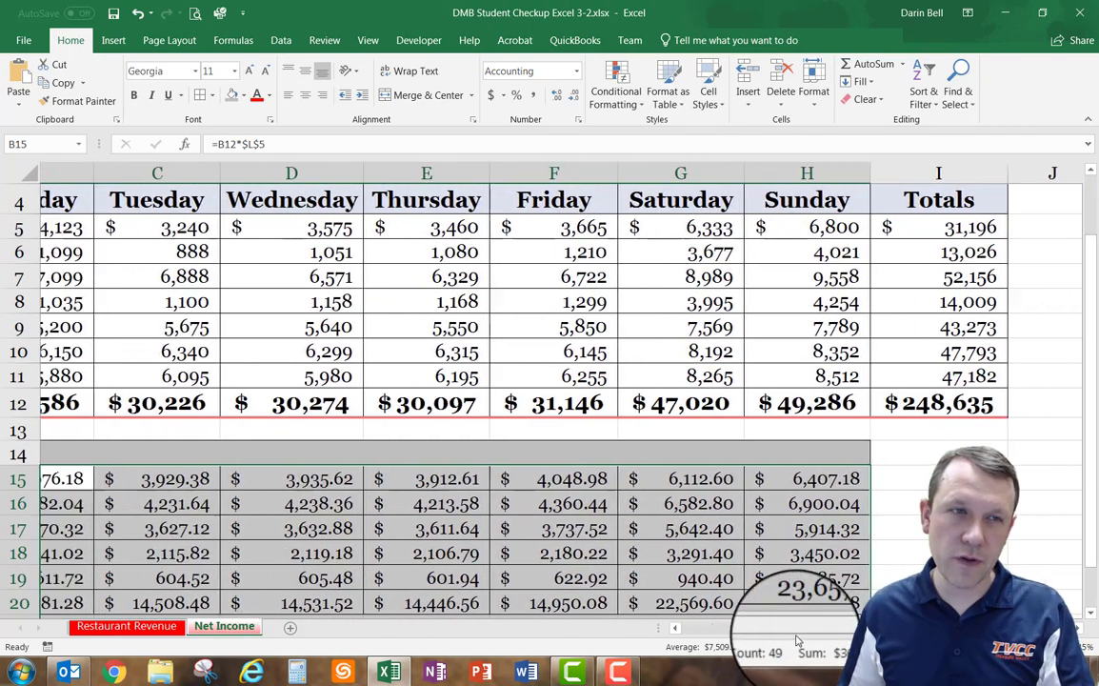
drag(362, 227, 657, 326)
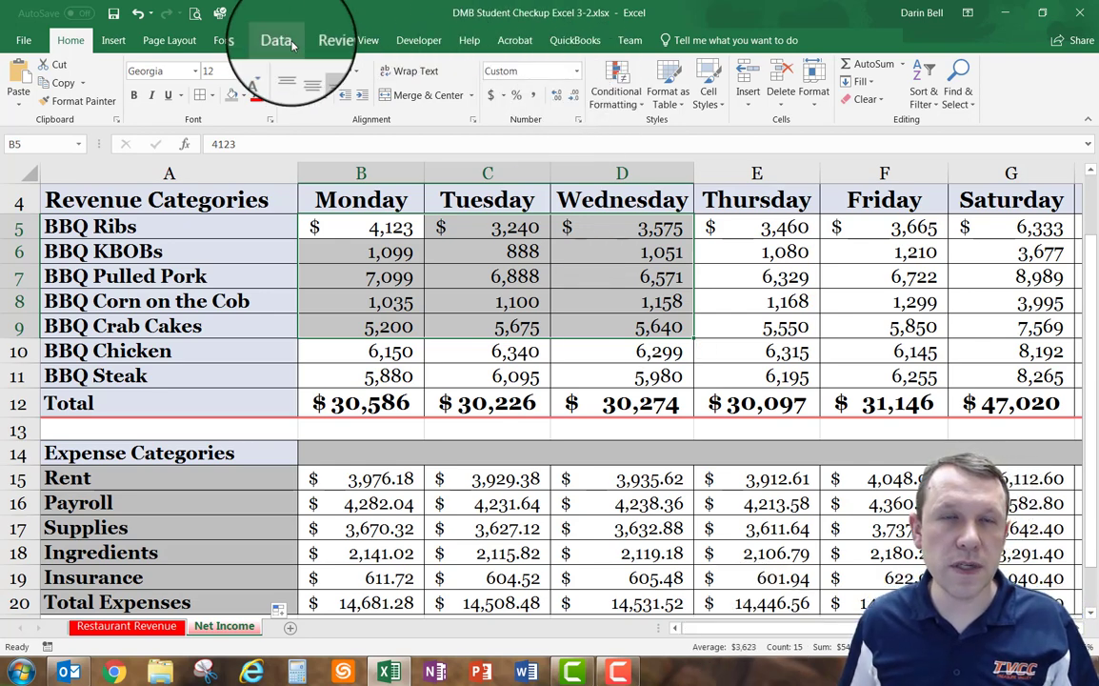
click(241, 45)
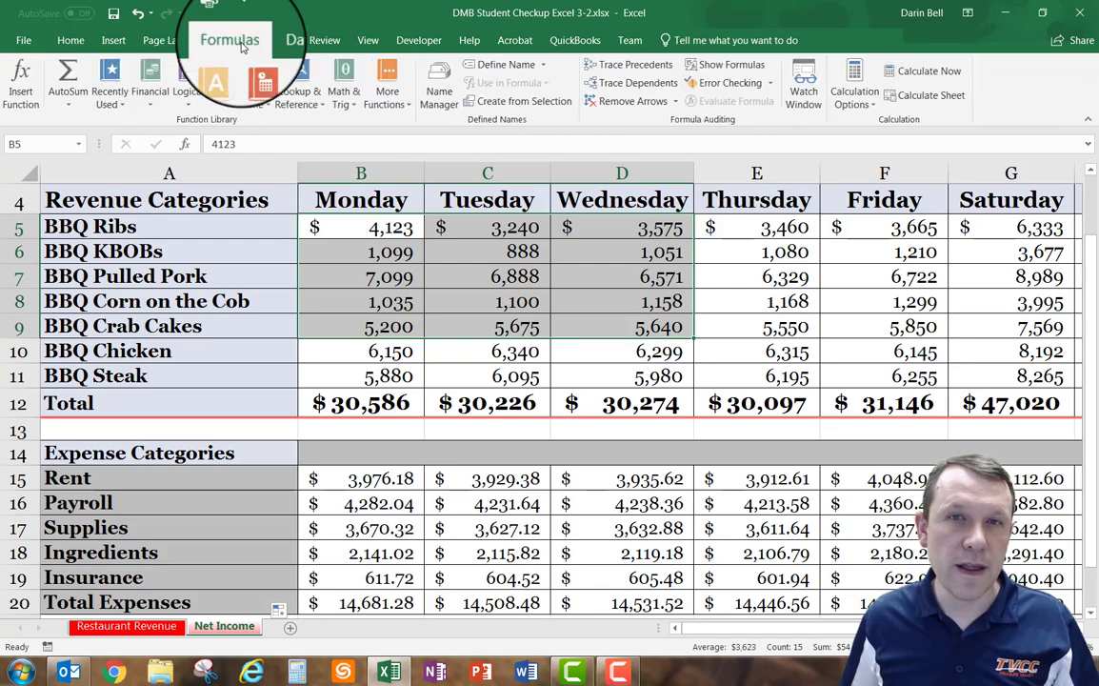
click(731, 64)
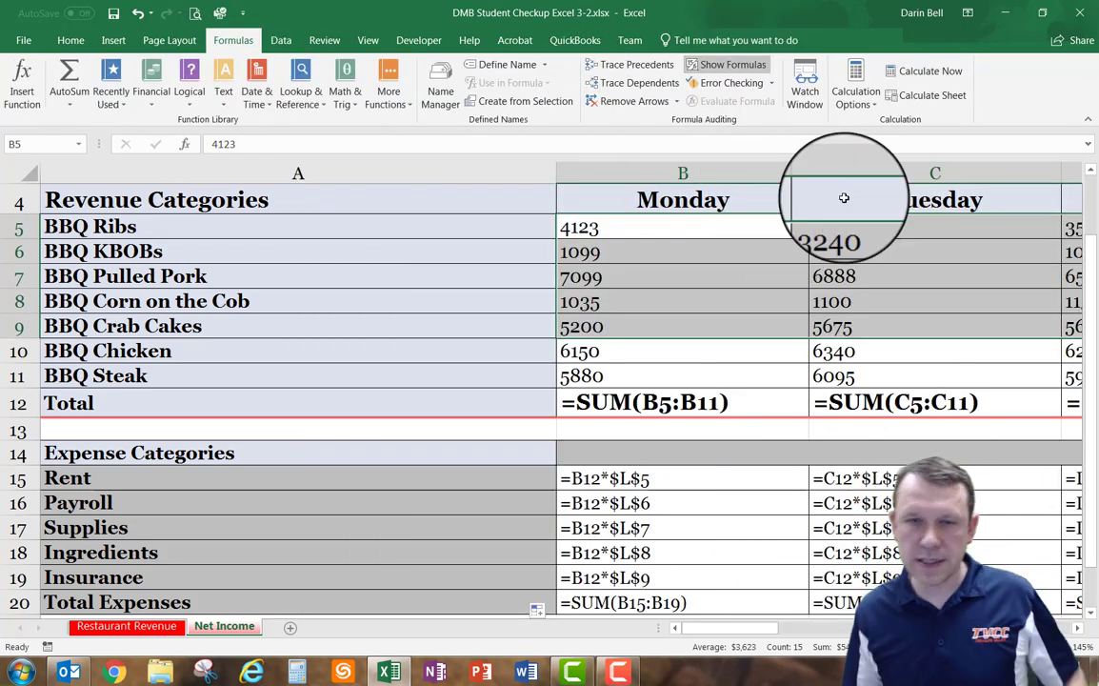
scroll(741, 520, down, 1)
mouse_move(713, 629)
mouse_down()
mouse_move(840, 627)
mouse_move(709, 629)
mouse_up()
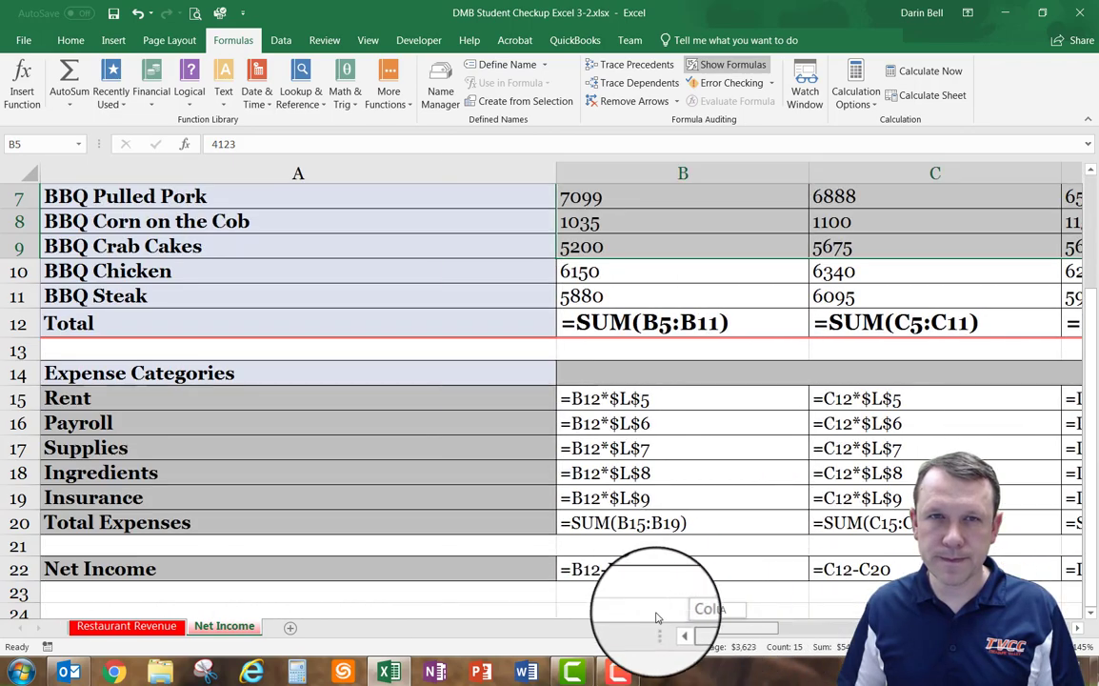
click(738, 66)
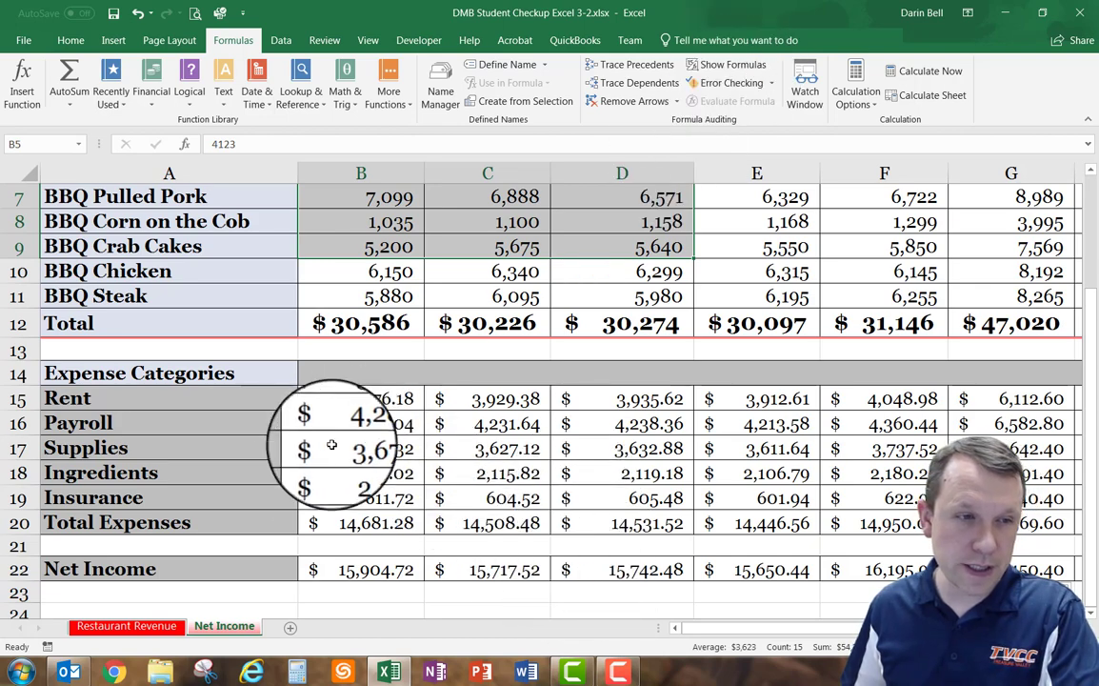
click(421, 570)
drag(425, 569, 881, 569)
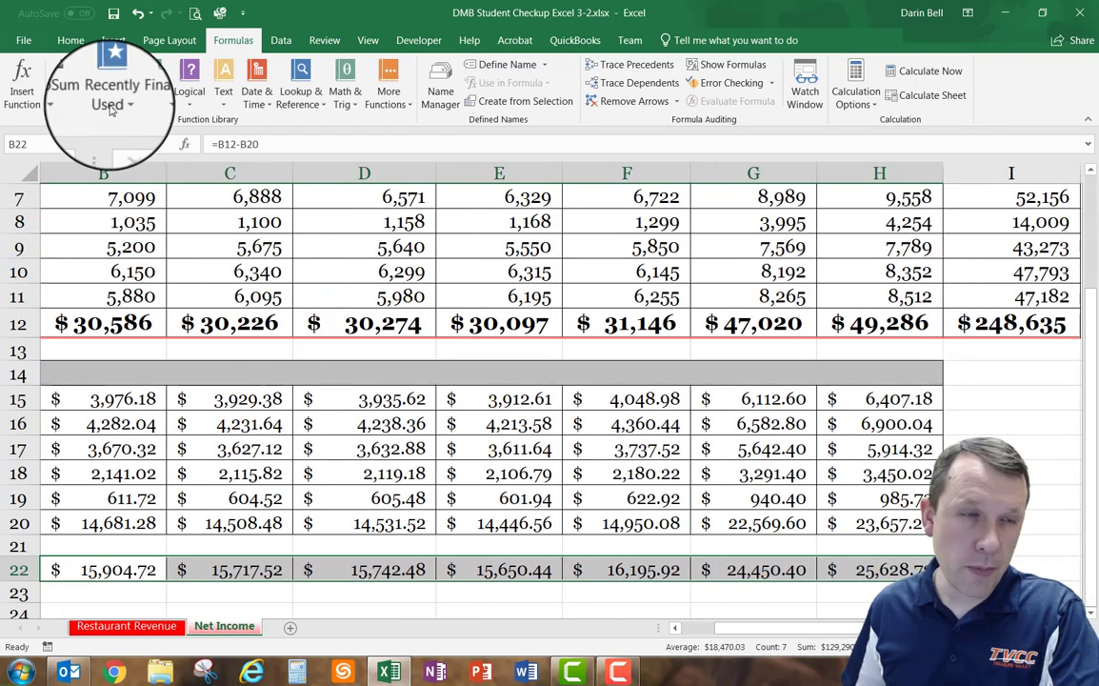
Format the Net Income row B22:H22 as bold, 14 point.
click(70, 40)
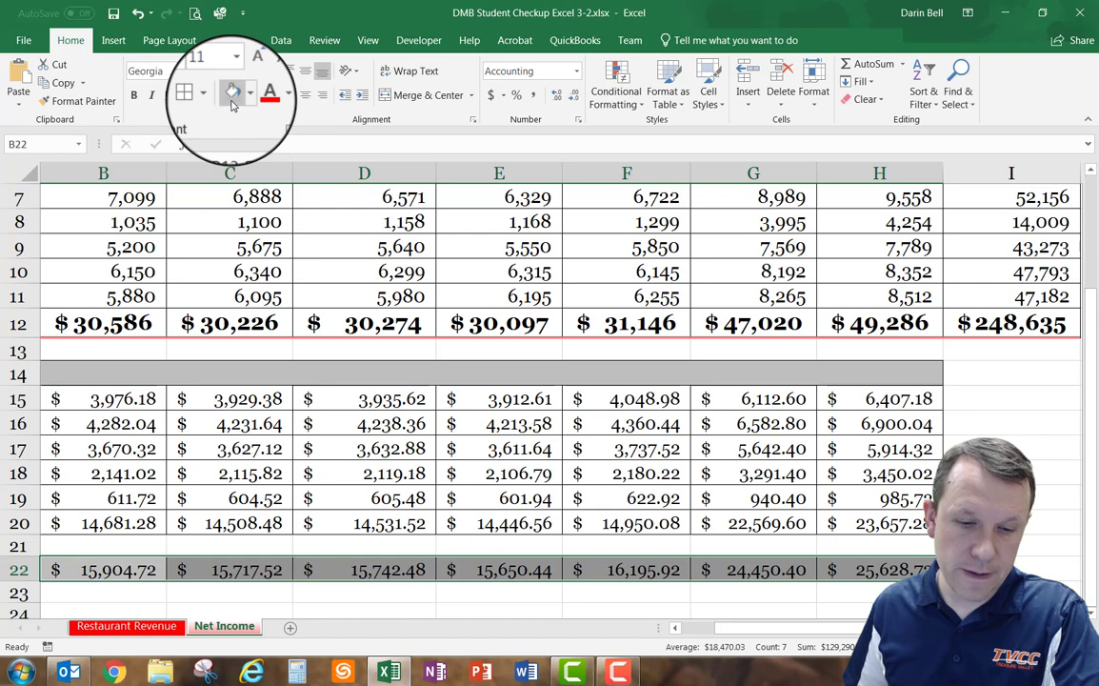
click(134, 96)
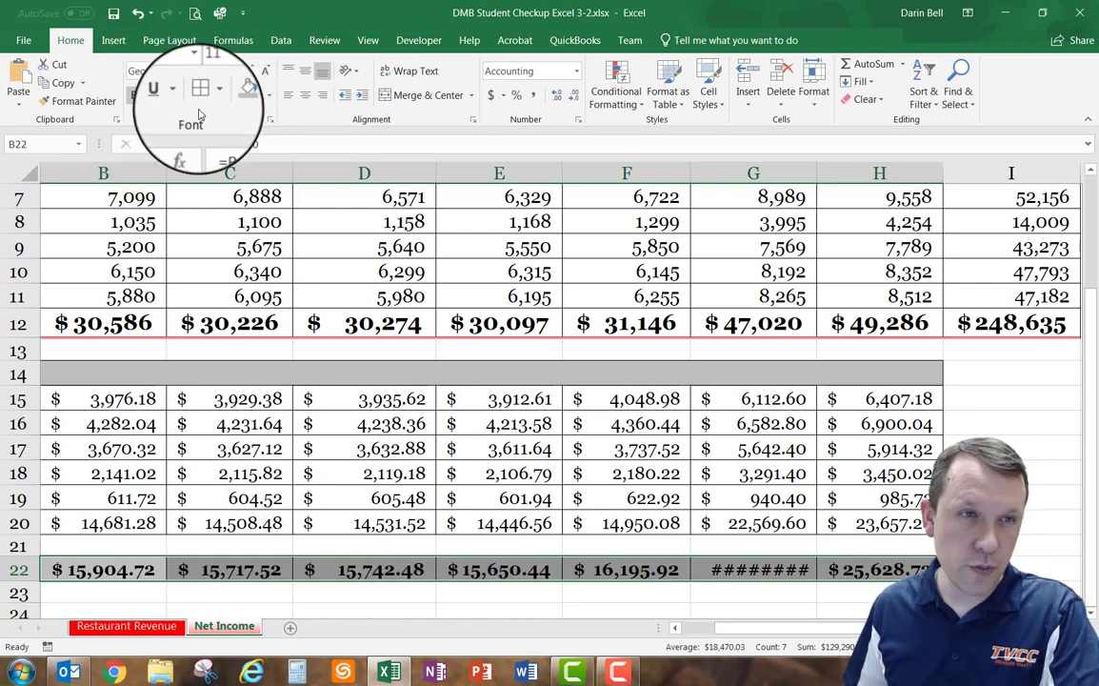
click(238, 70)
click(205, 152)
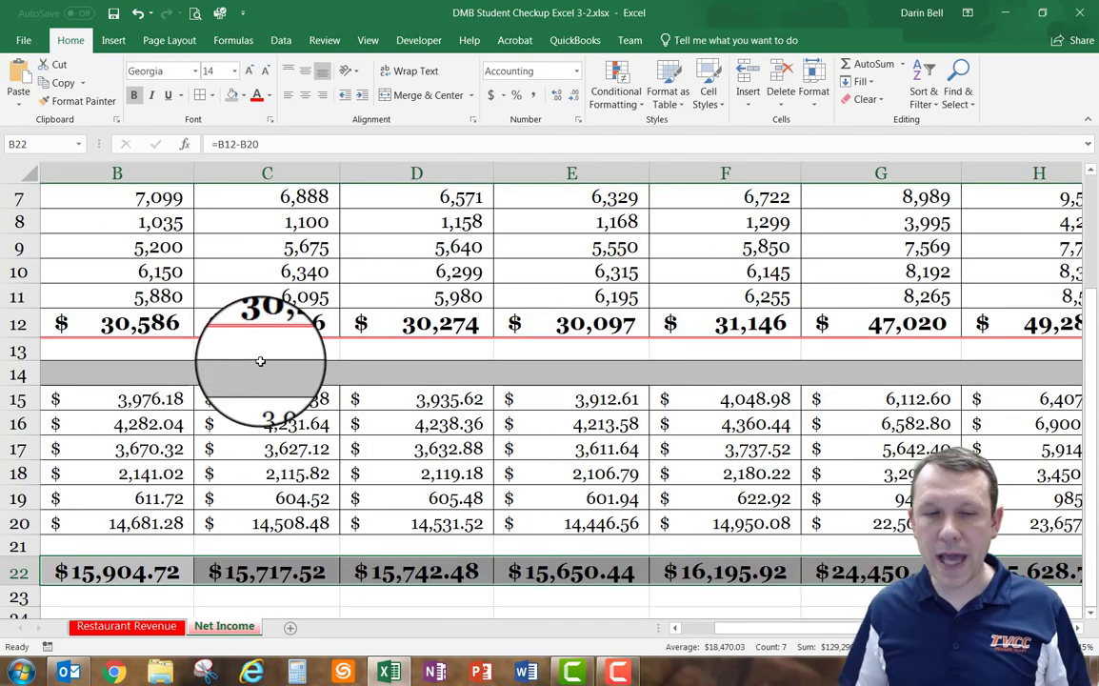
scroll(260, 361, up, 5)
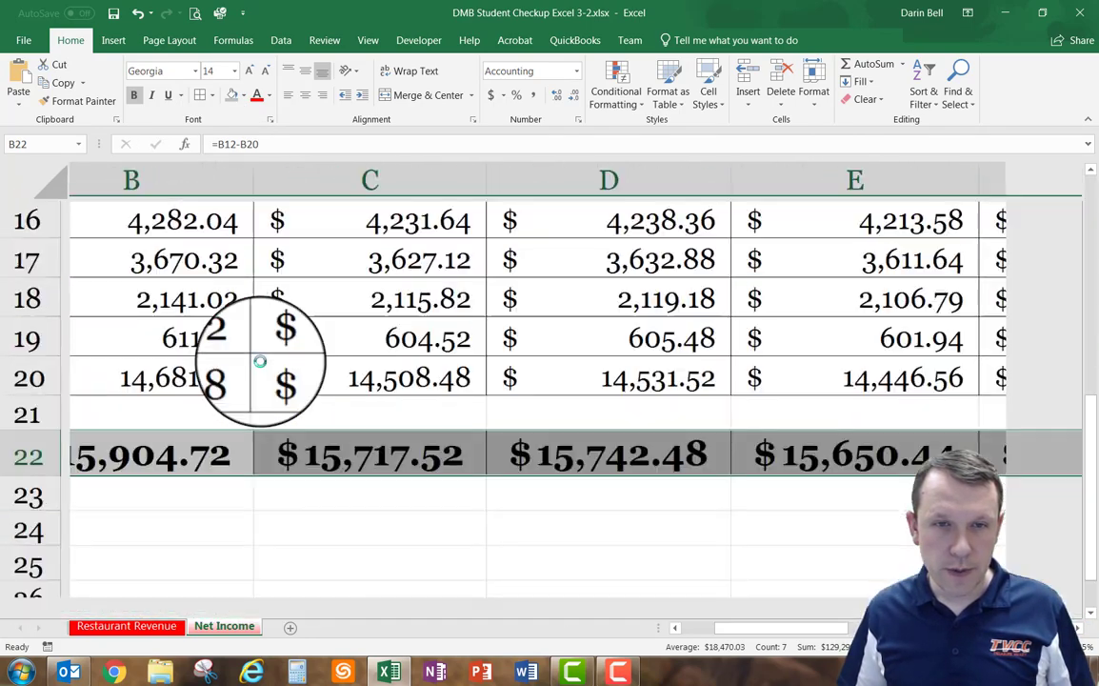
scroll(260, 361, down, 5)
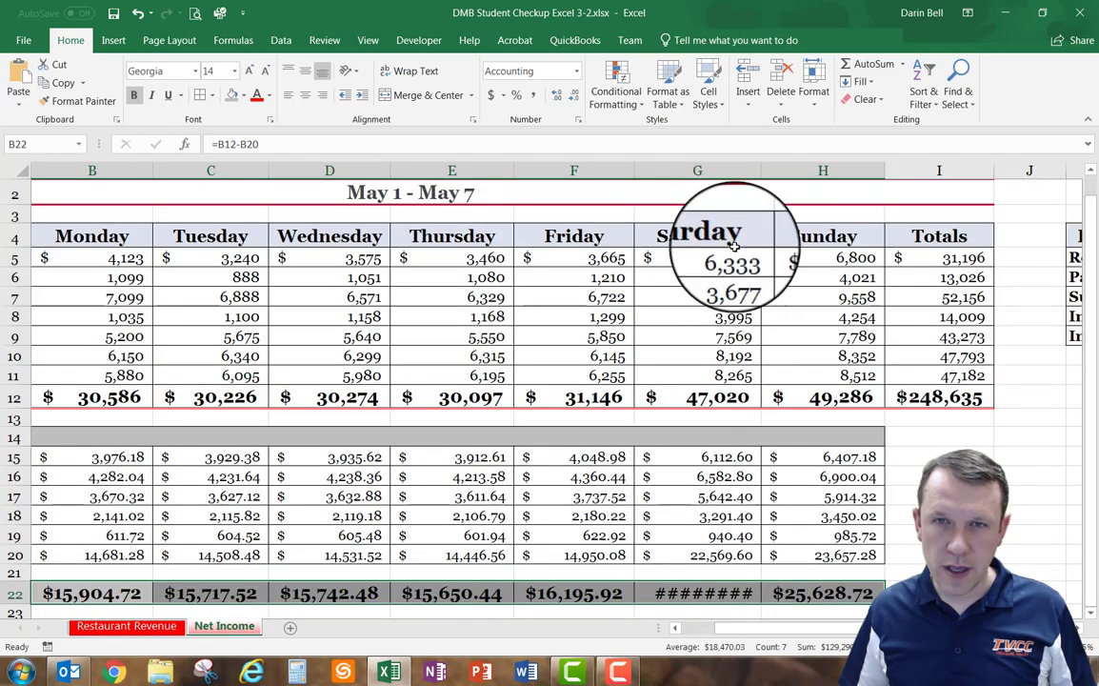
Autofit column G so Saturday's Net Income displays $24,450.40.
double_click(761, 183)
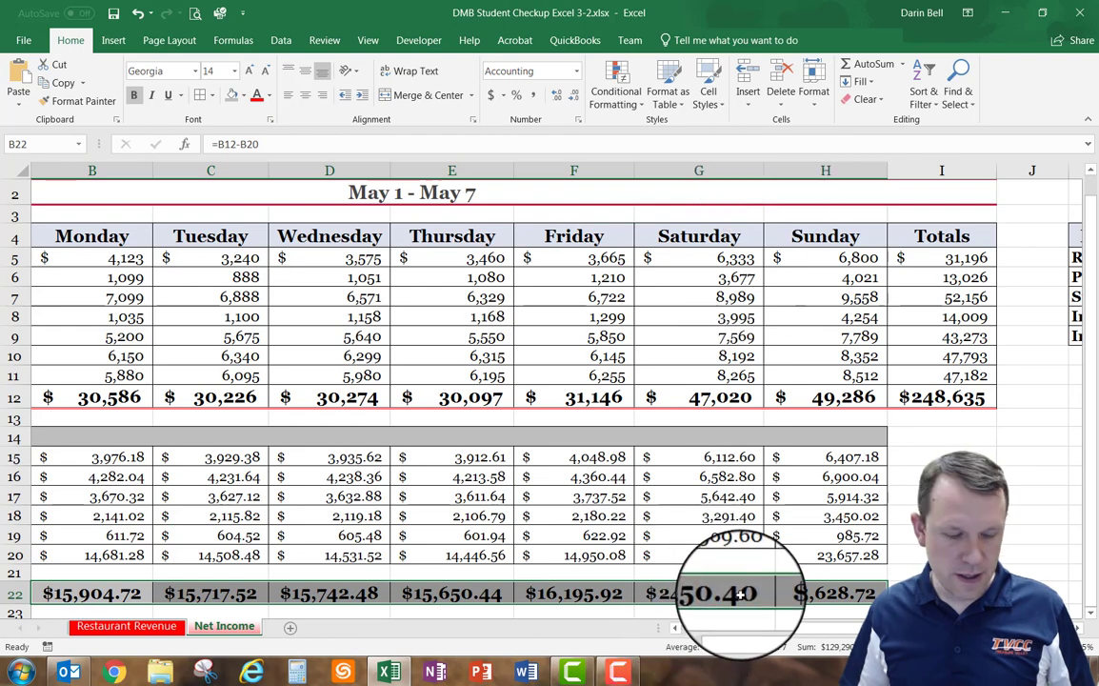
key(ctrl+z)
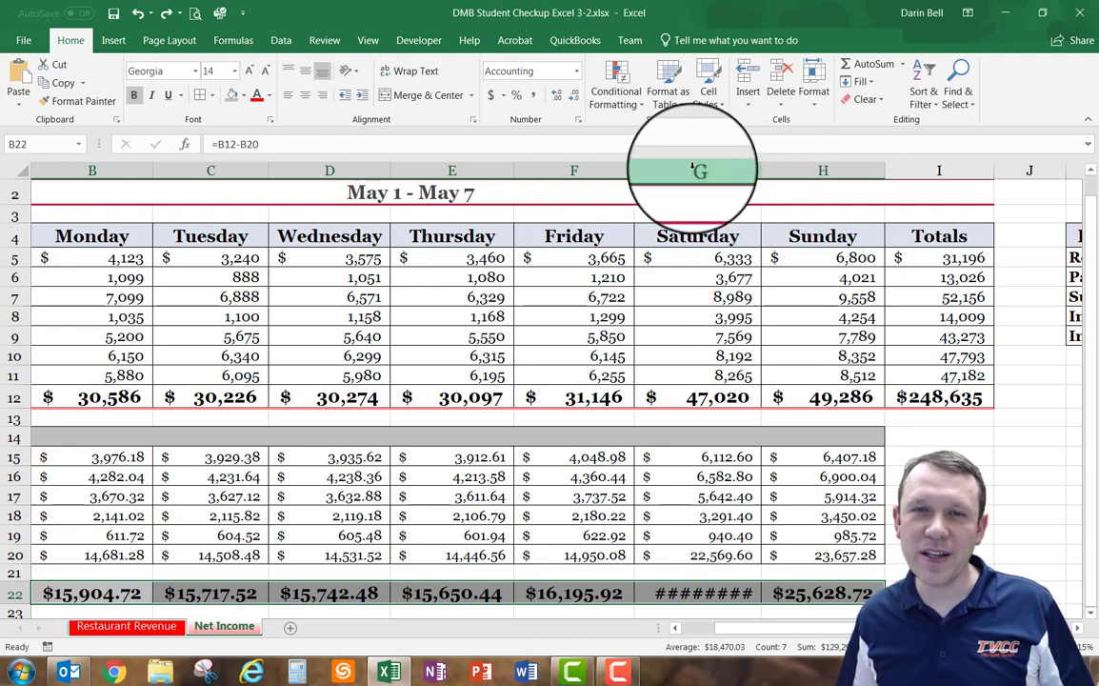
double_click(760, 171)
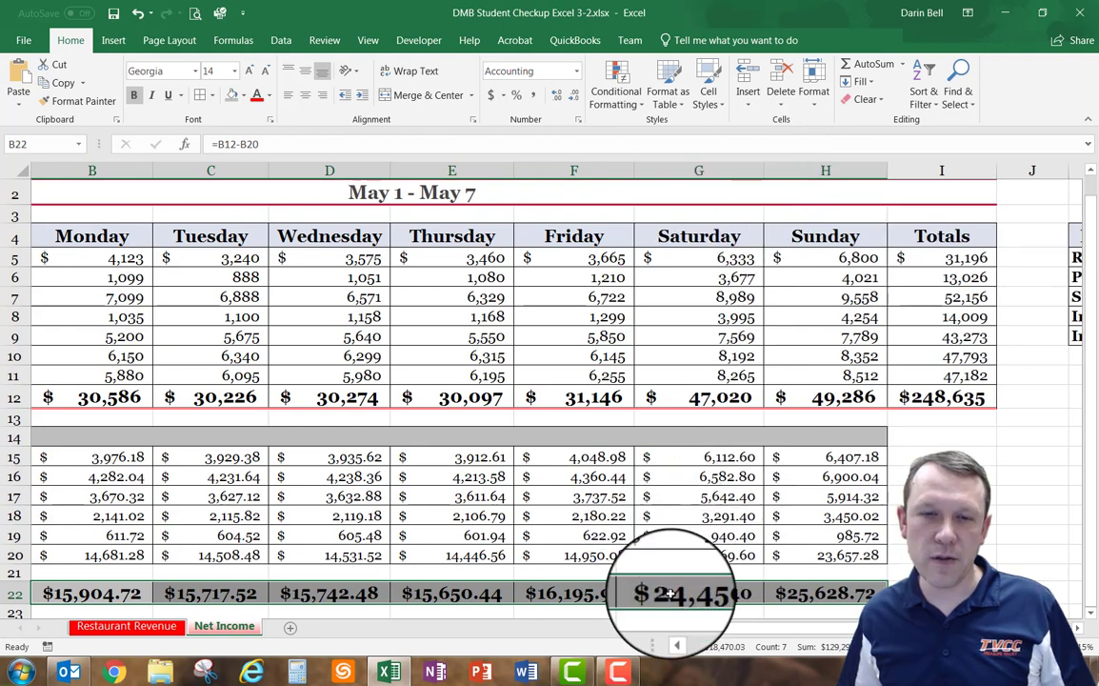
click(674, 628)
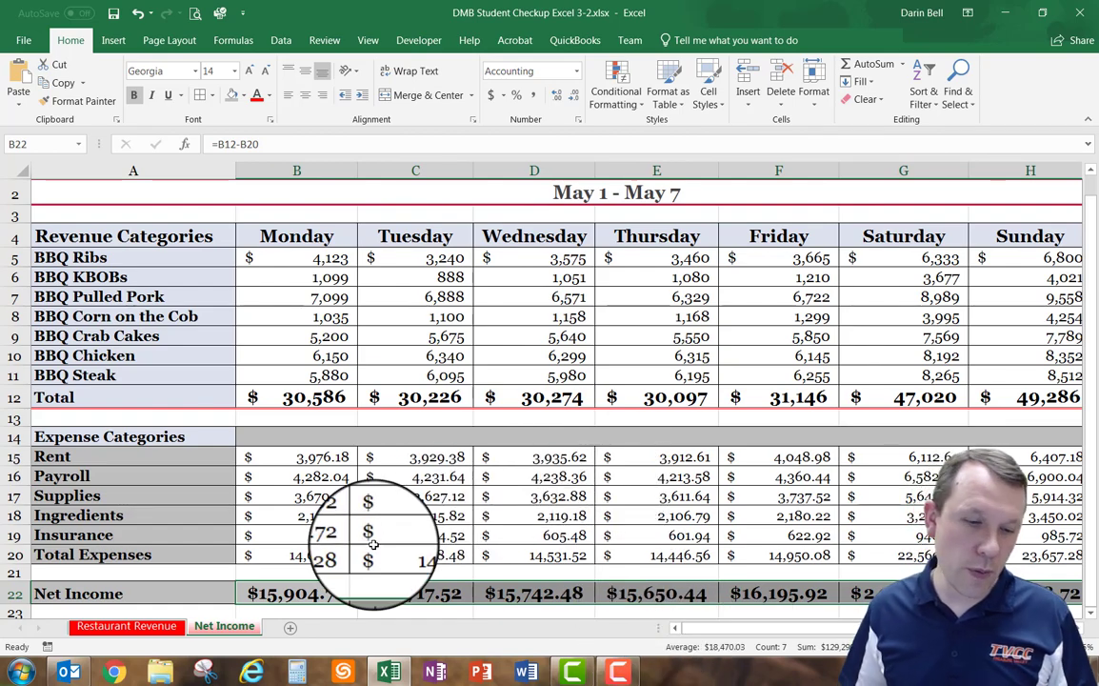
scroll(372, 544, up, 1)
scroll(368, 571, down, 4)
scroll(366, 586, up, 4)
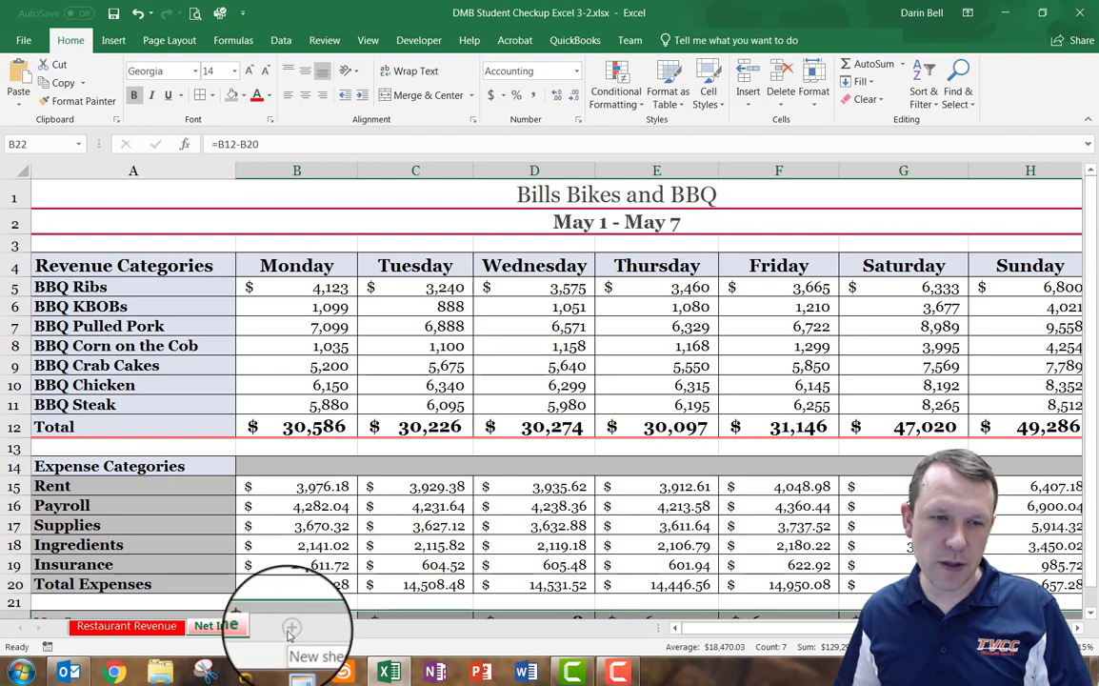
Insert a new worksheet named Payment and put the title Bill's Bikes and BBQ in A1.
click(292, 629)
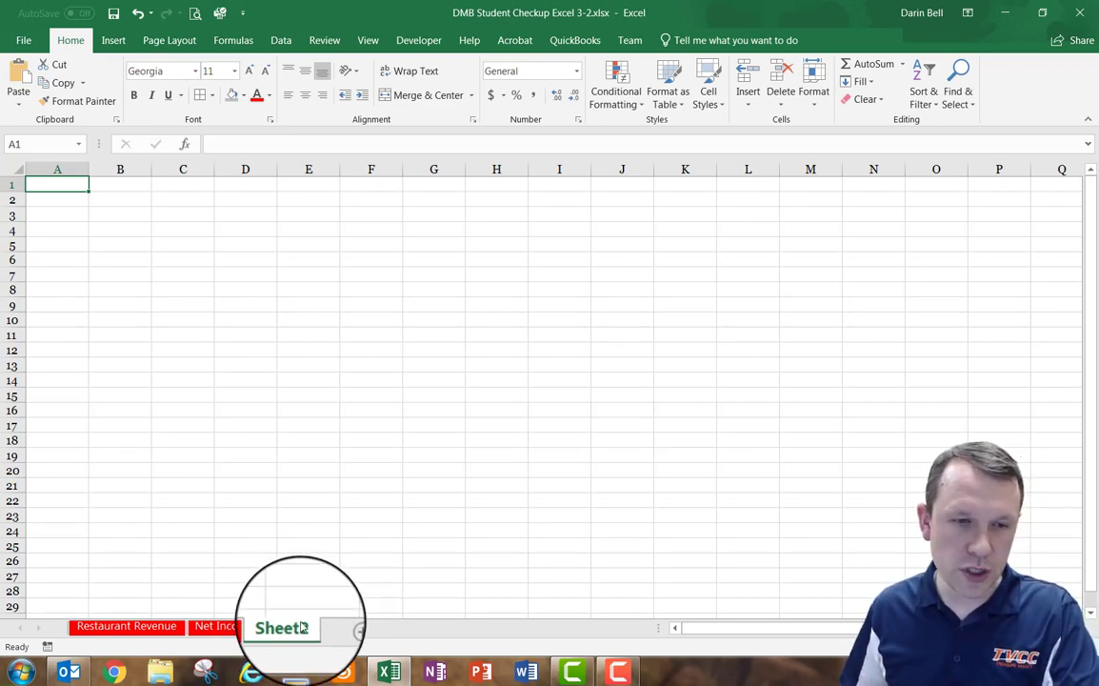
double_click(297, 627)
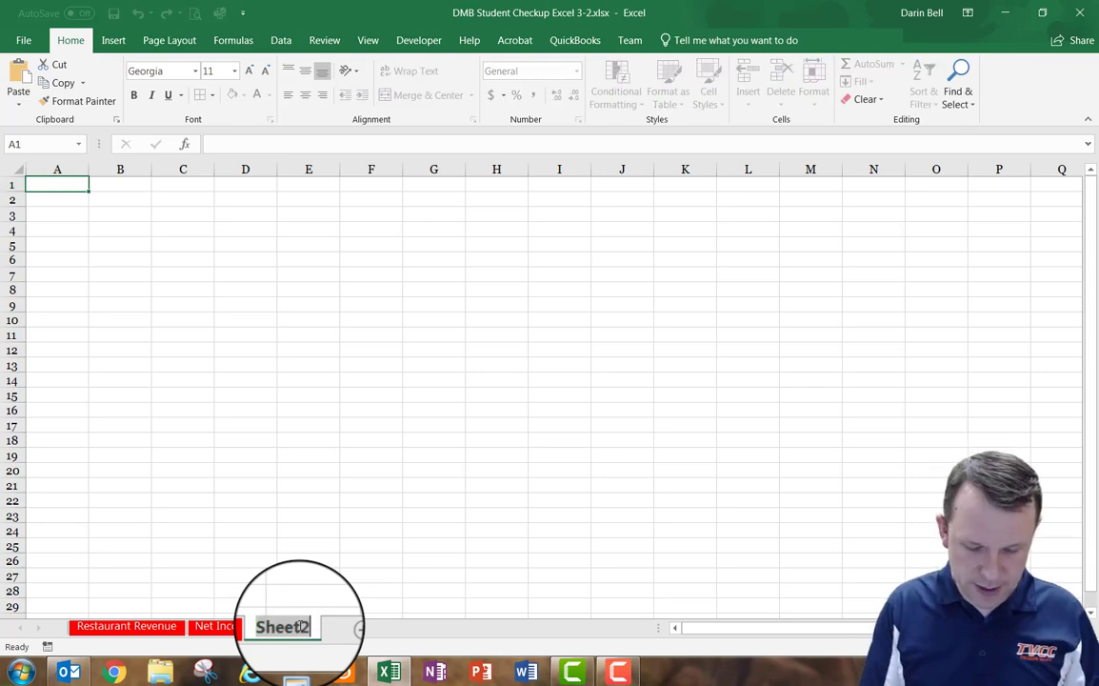
text(Payment)
key(Return)
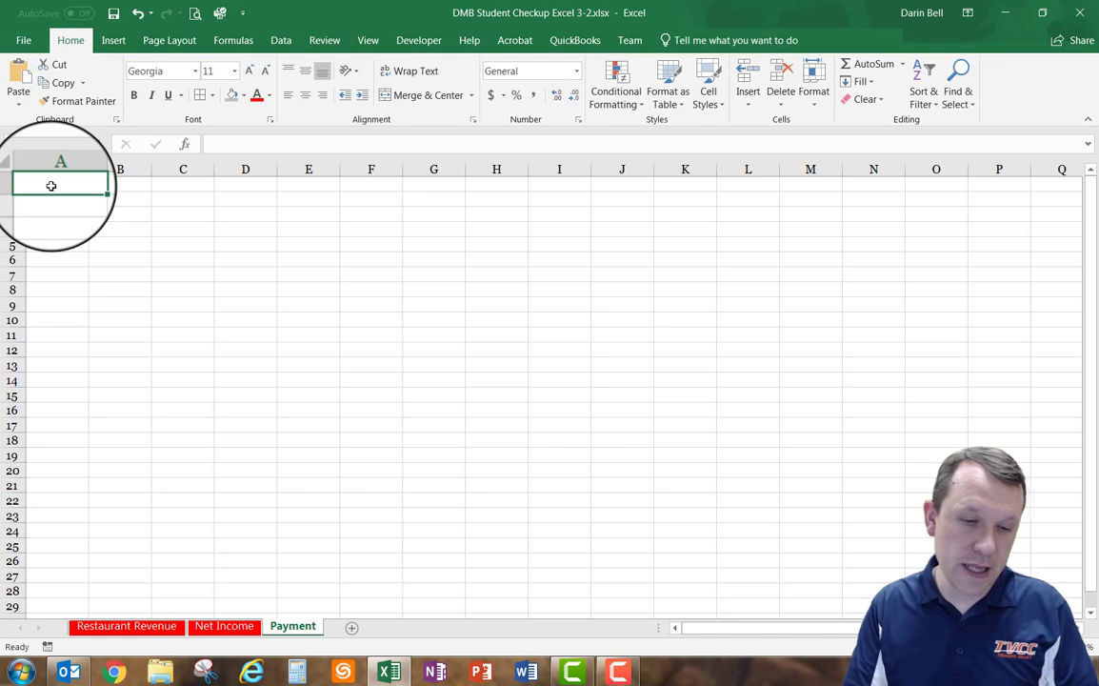
text(Bill's Bikes and BBQ)
drag(51, 186, 122, 183)
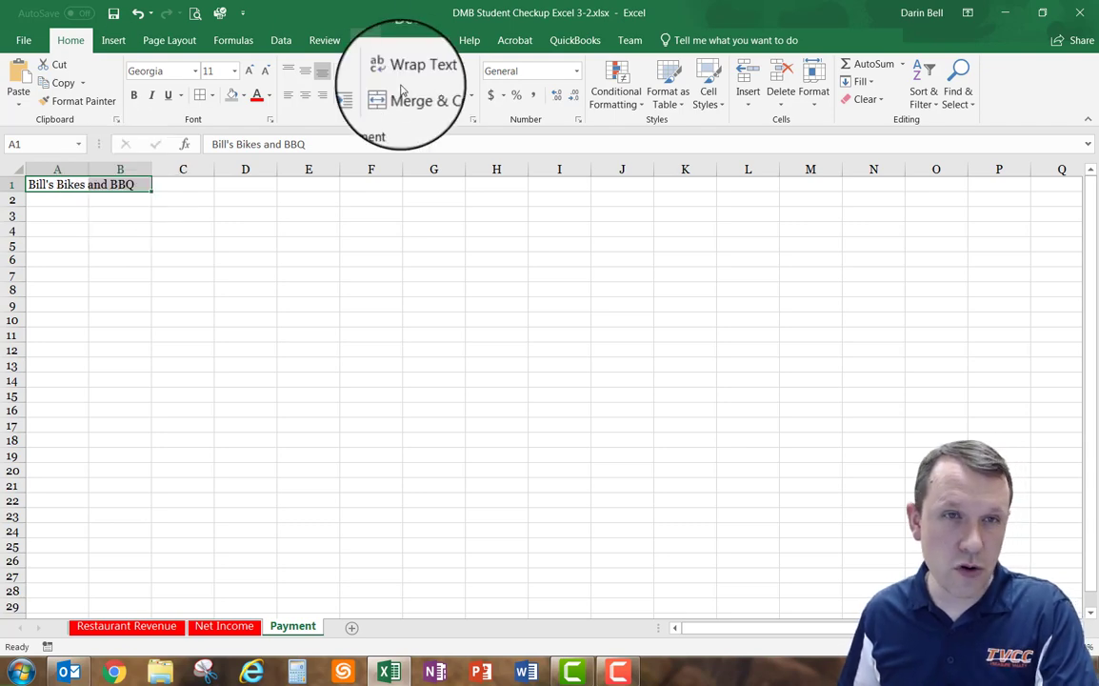
Merge and centre the title across A1:B1, apply Heading 1, and widen column A.
click(433, 95)
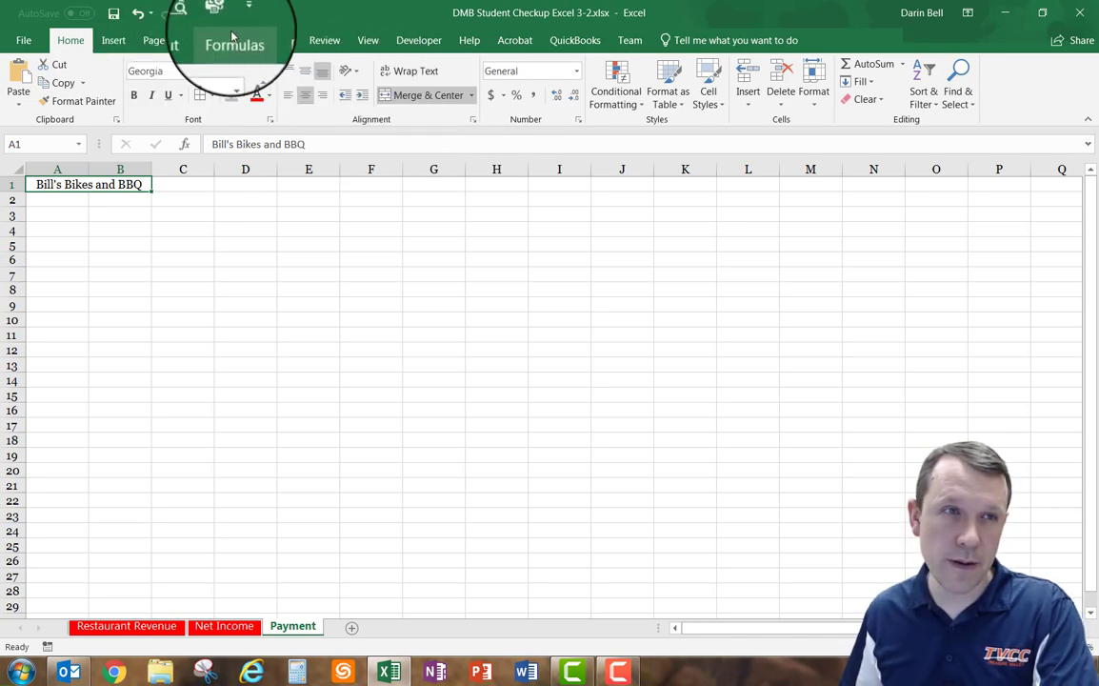
click(719, 105)
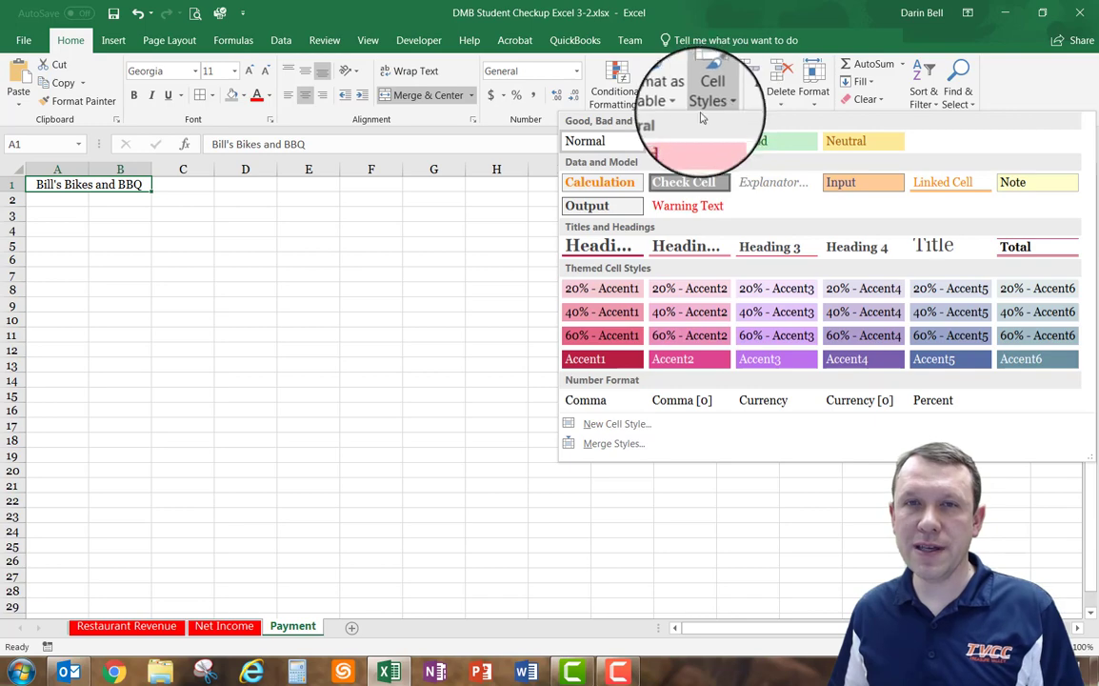
click(597, 247)
mouse_move(151, 168)
mouse_down()
mouse_move(175, 164)
mouse_move(163, 163)
mouse_up()
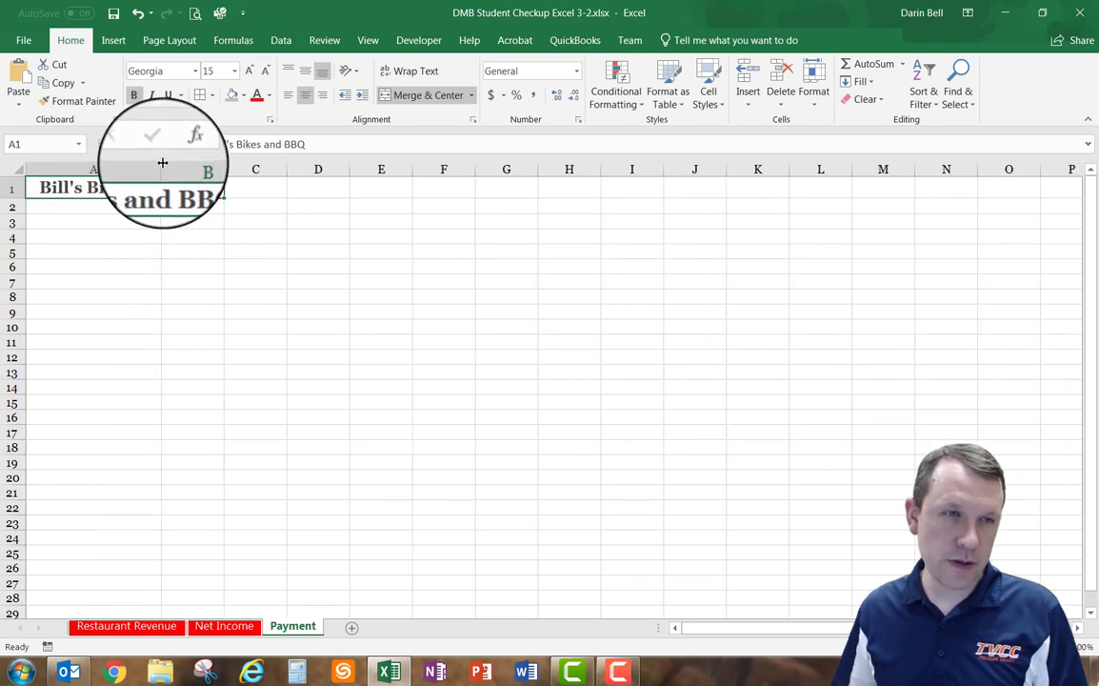
click(81, 268)
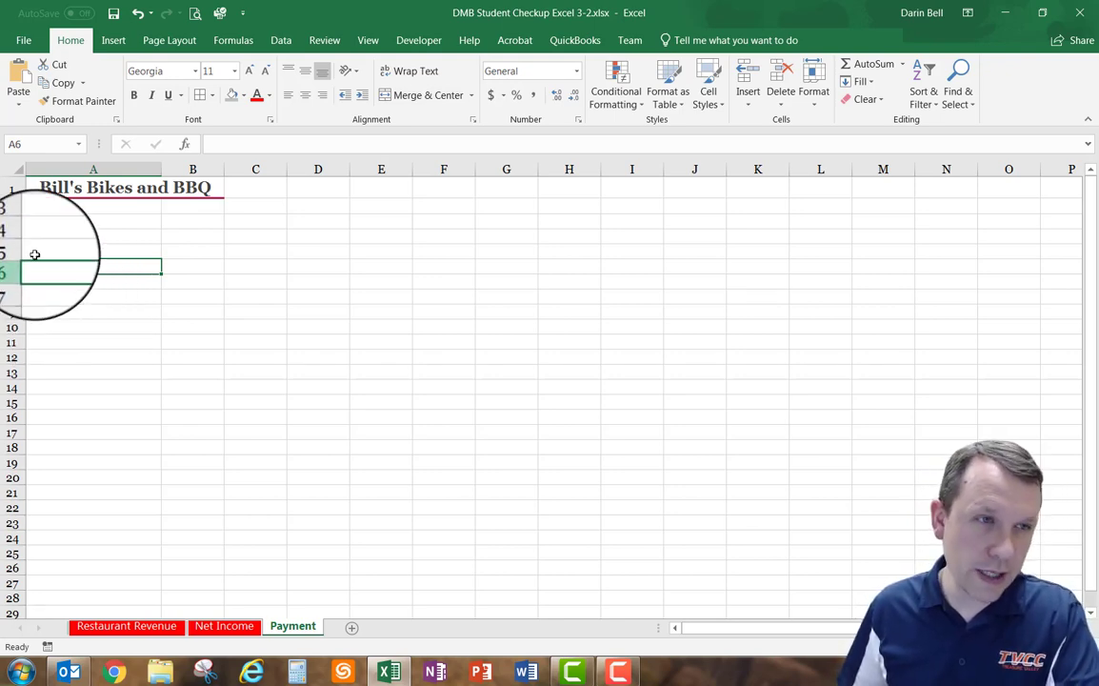
Enter the labels Loan Amount, Term in Months, Interest Rate and Payment in A2:A5.
click(73, 204)
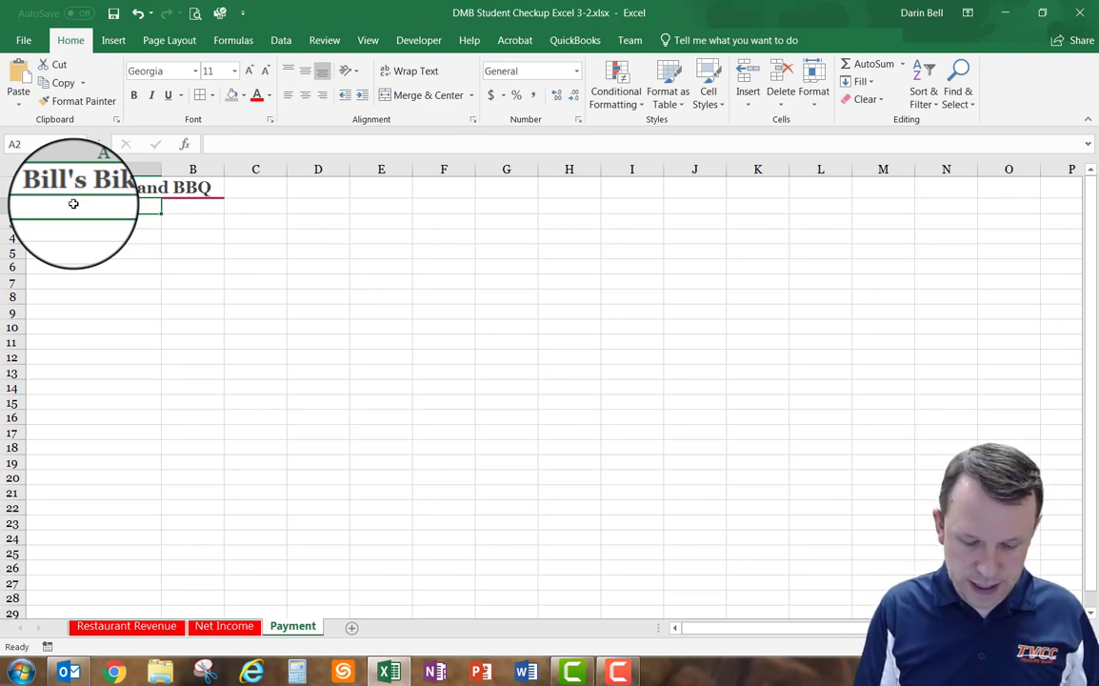
text(Loan)
key(Return)
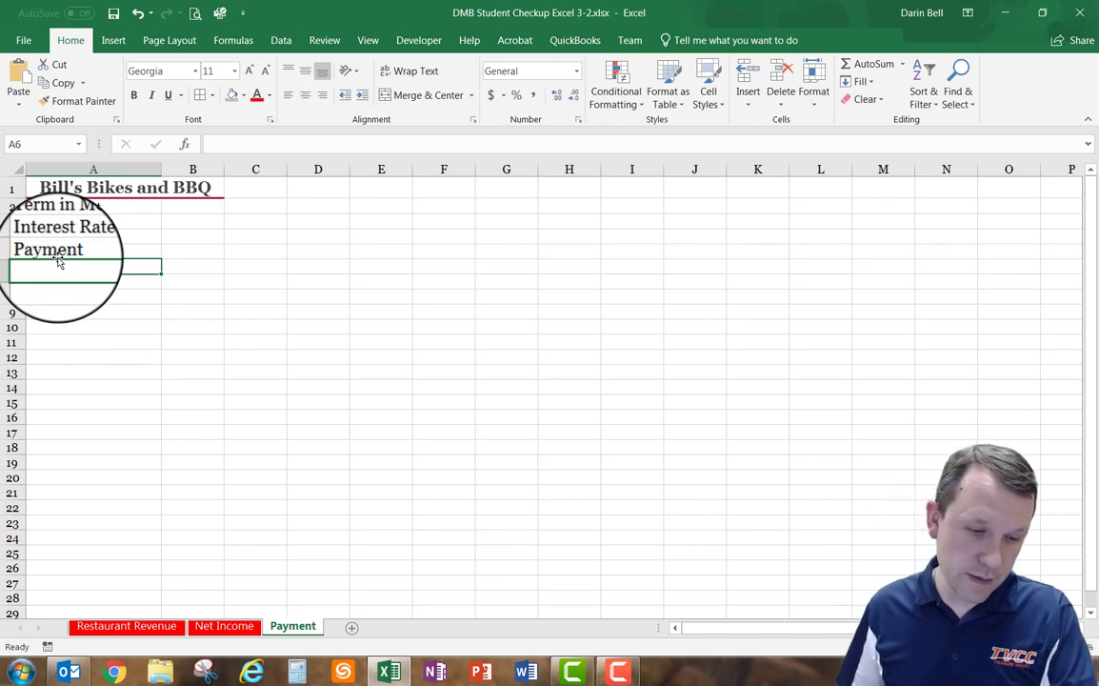
Enter 15000, 60 and 5% in B2, B3 and B4.
click(214, 203)
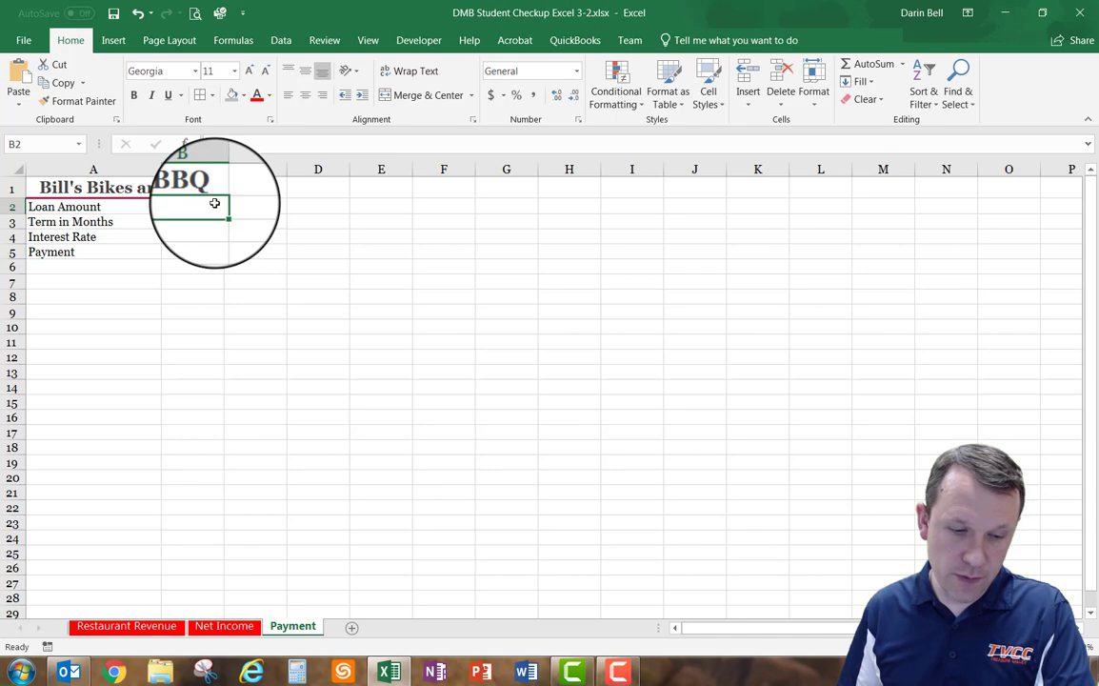
text(5000)
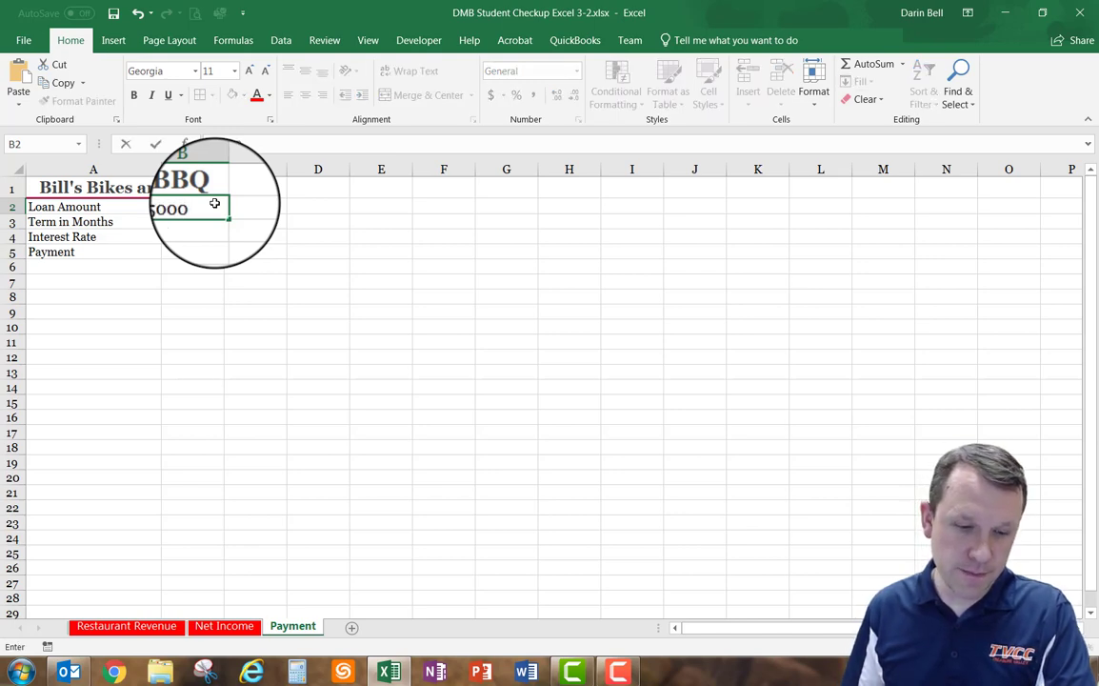
key(Return)
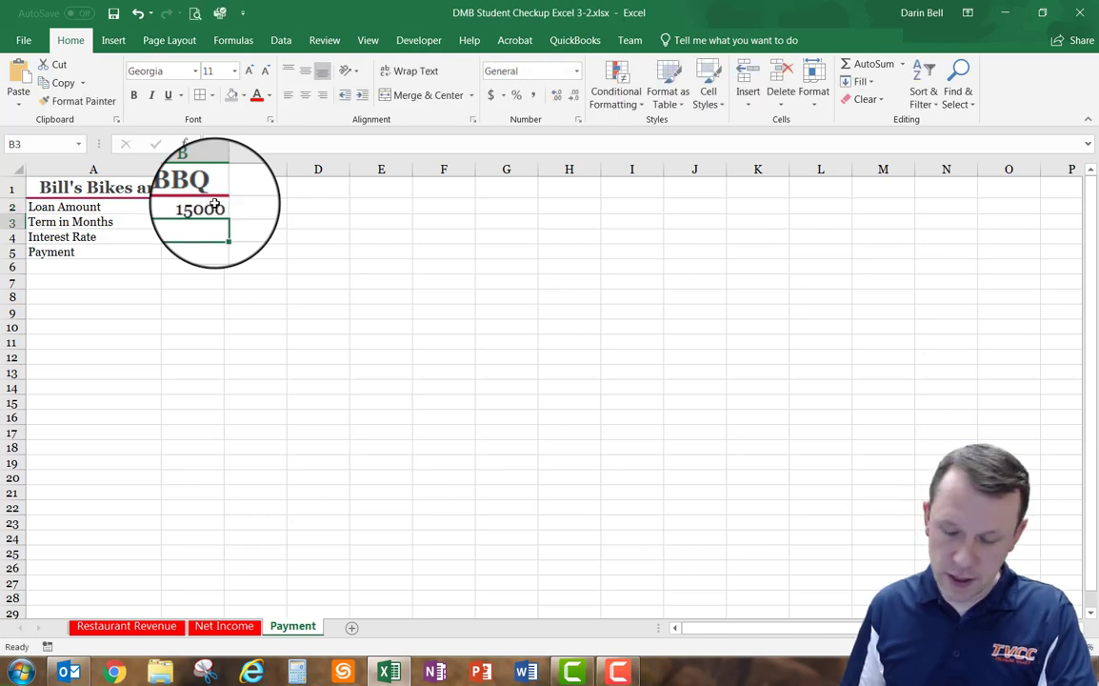
text(60)
key(Return)
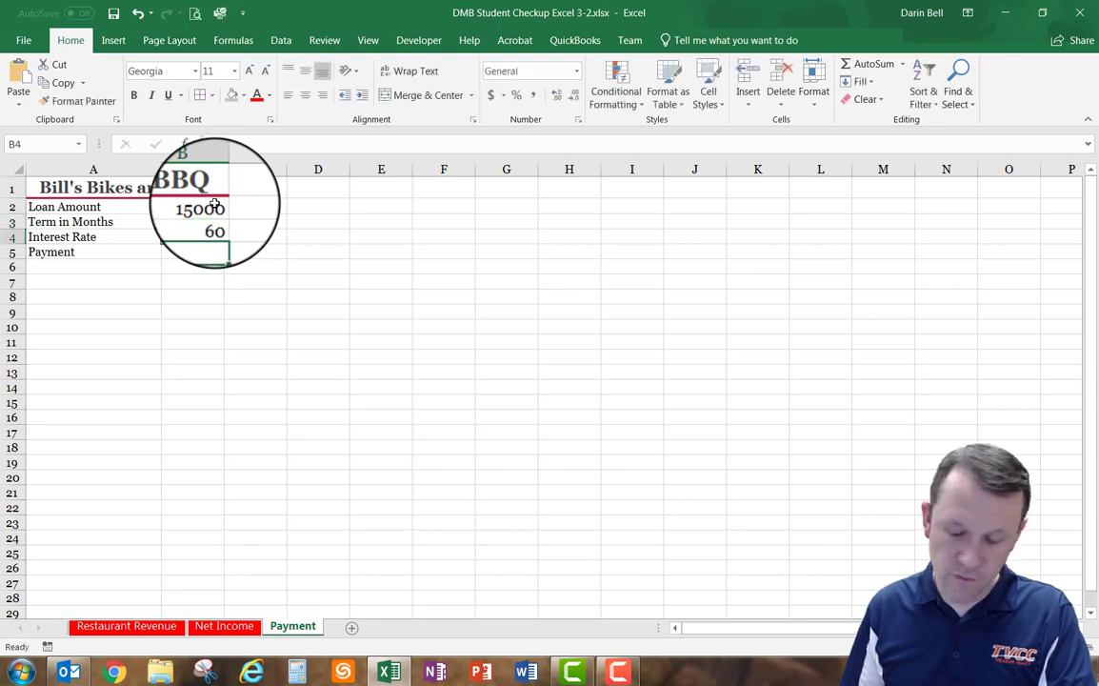
text(4)
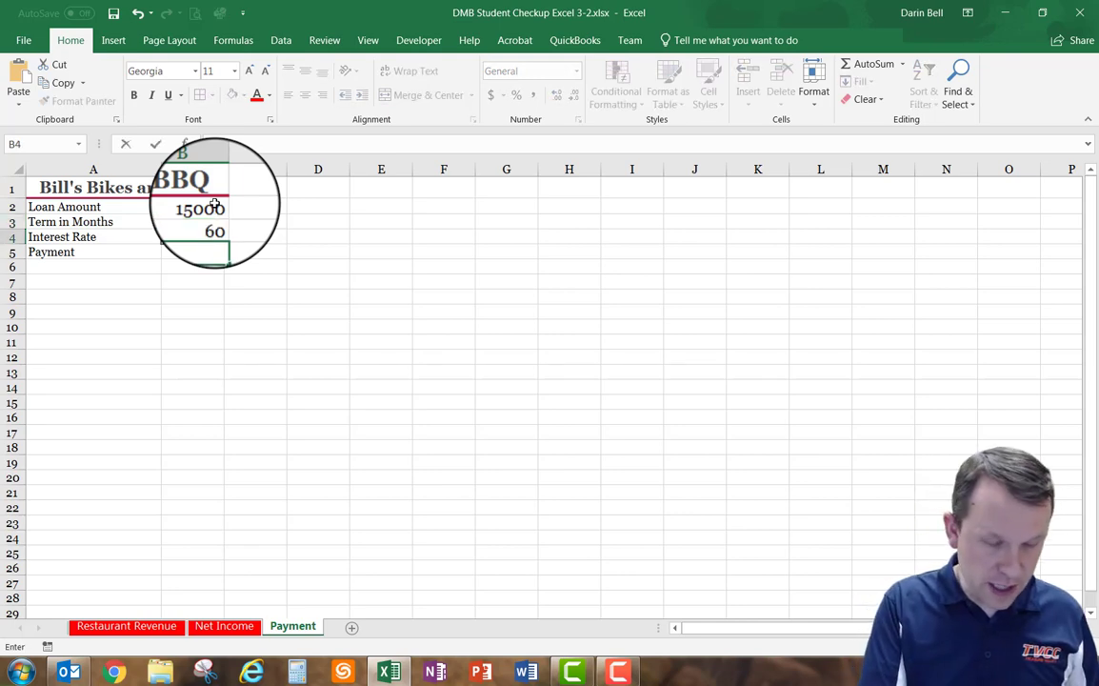
text(%)
key(Return)
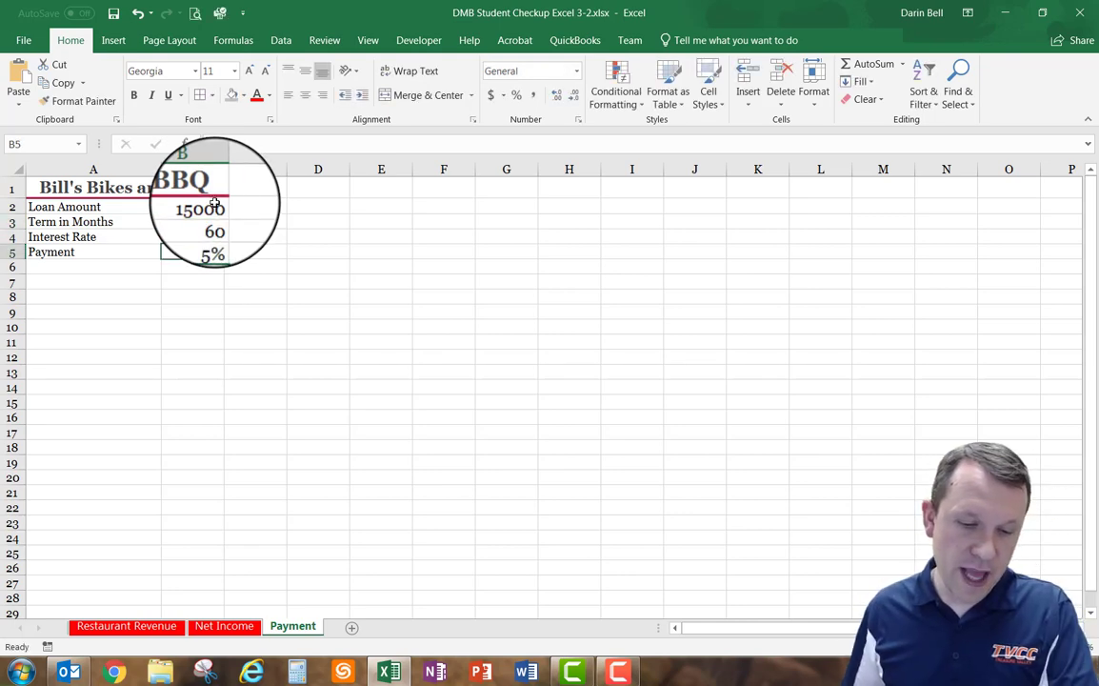
Insert =PMT(B4,B3,B2) in B5 via the function dialog, giving ($792.42).
click(184, 144)
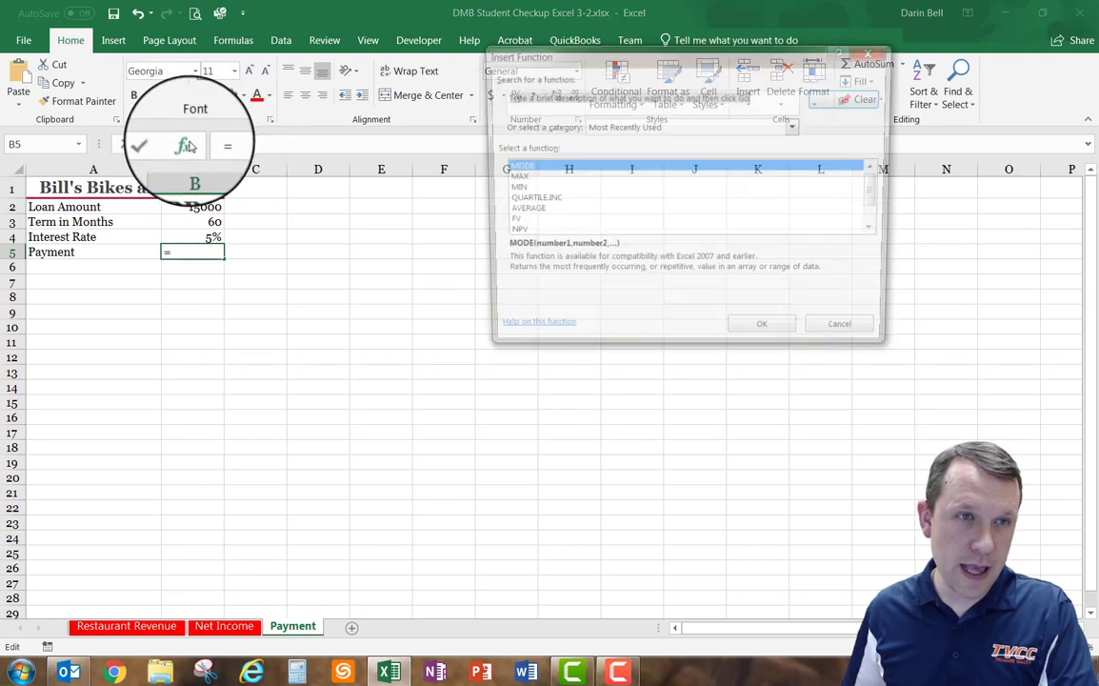
text(pmt)
key(Return)
key(Return)
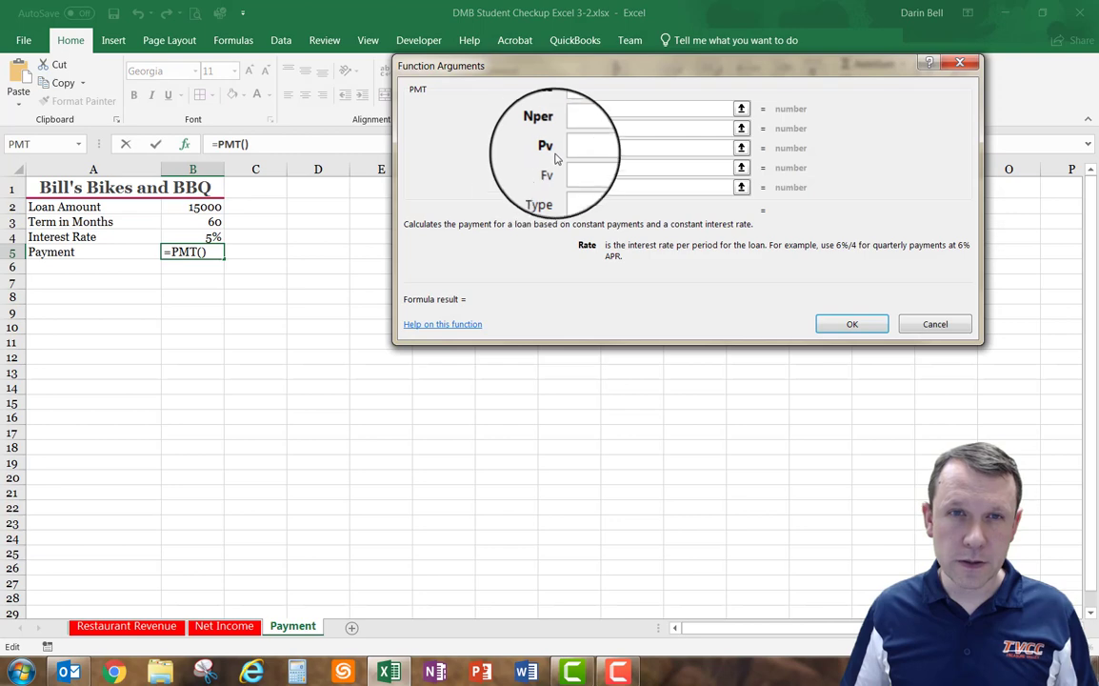
click(204, 238)
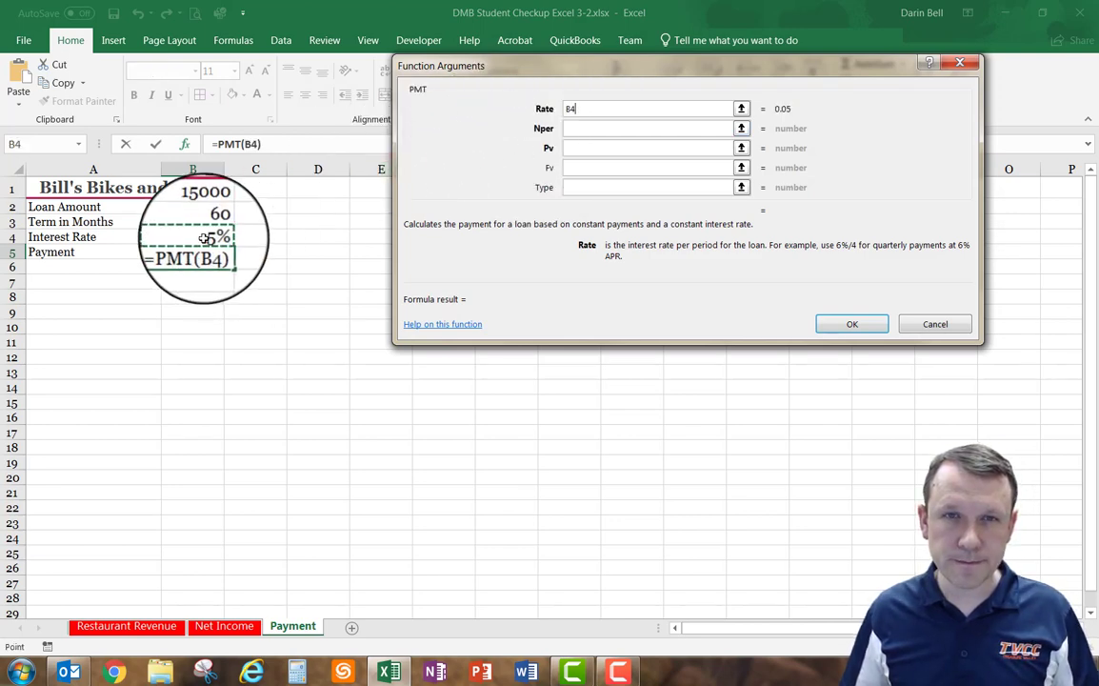
click(578, 128)
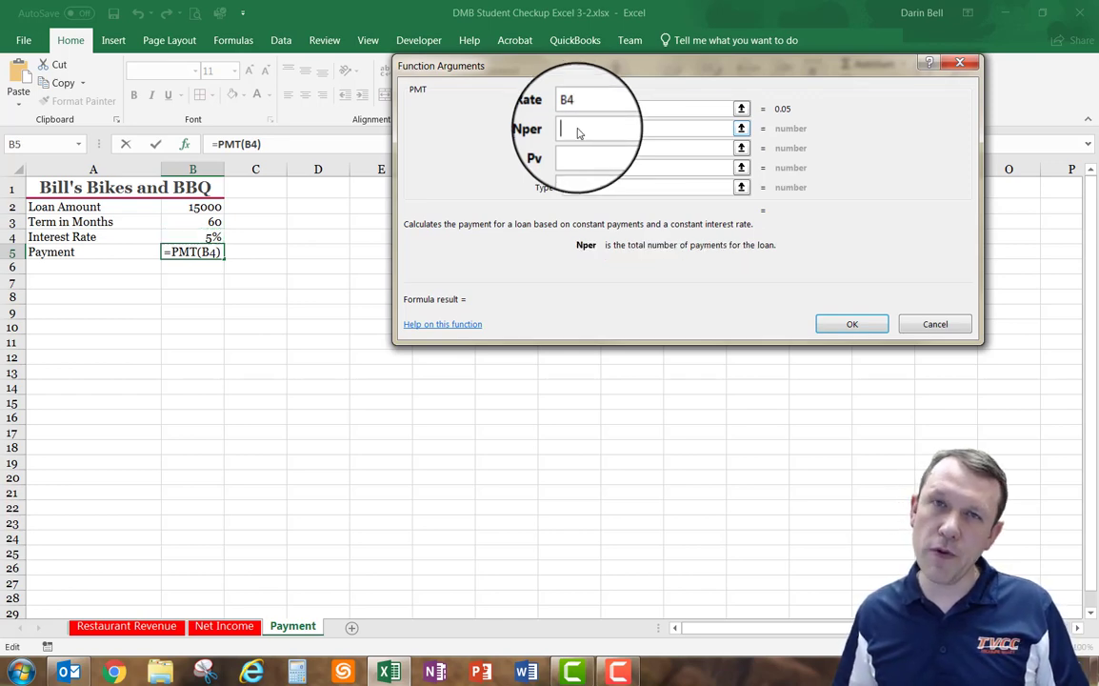
click(203, 220)
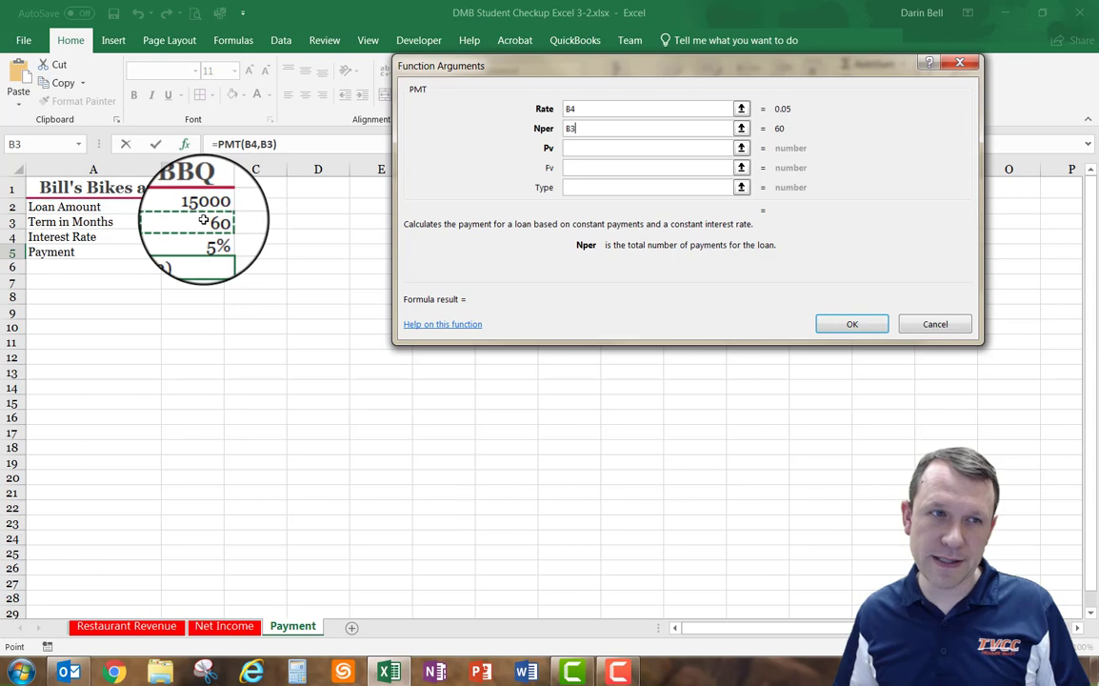
click(599, 148)
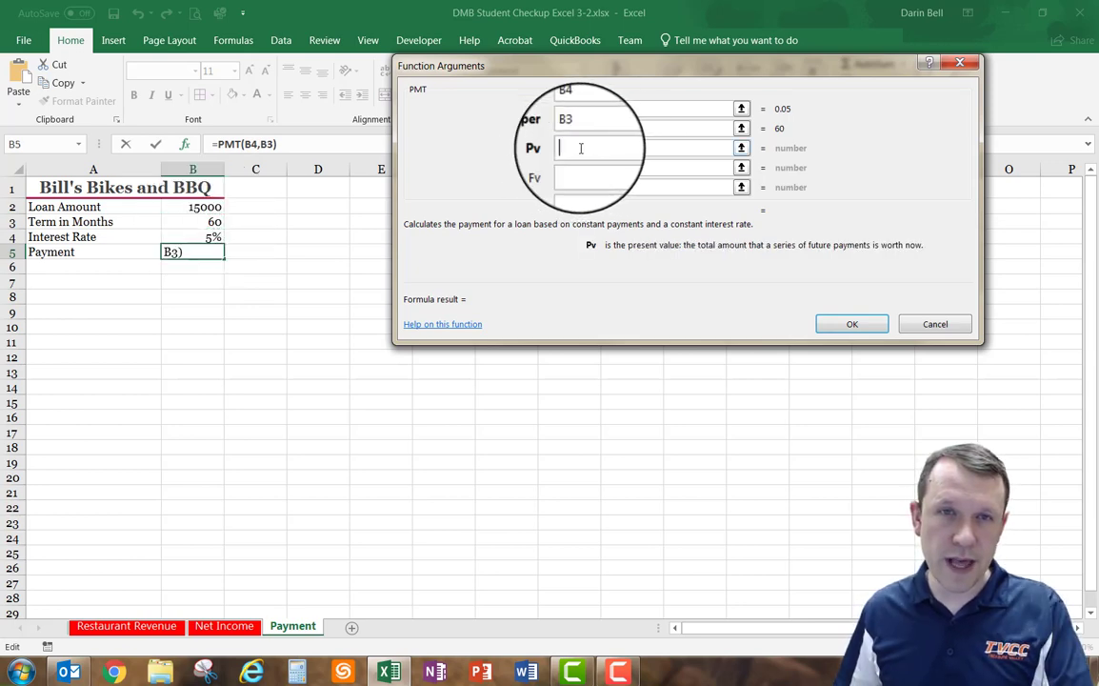
click(195, 207)
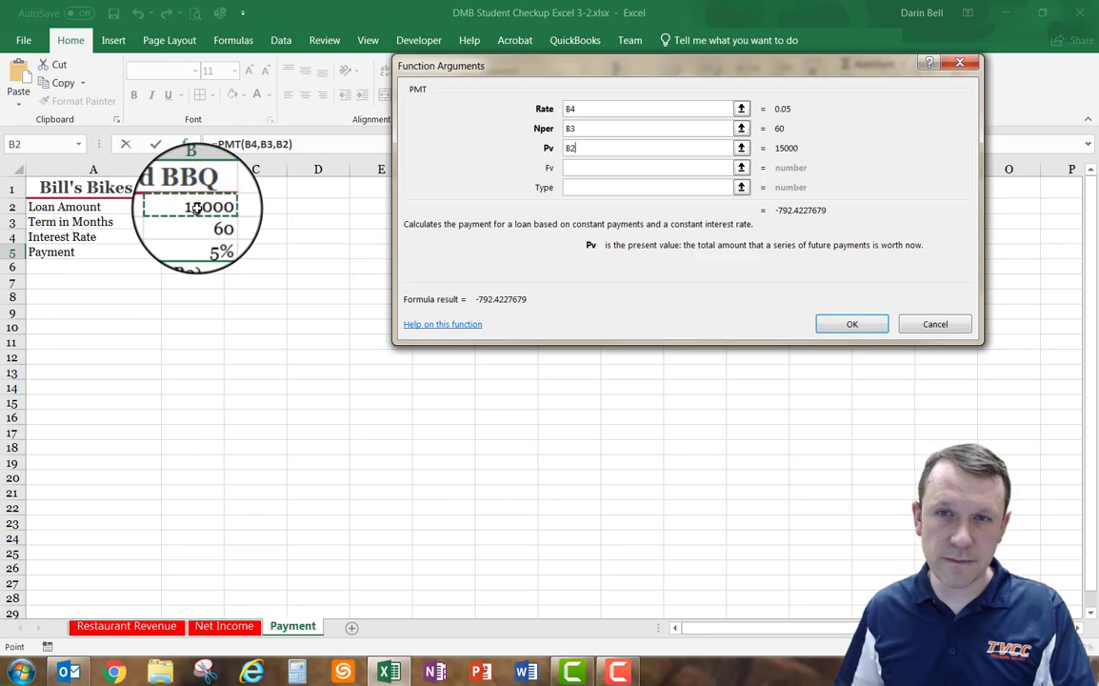
key(Return)
click(198, 222)
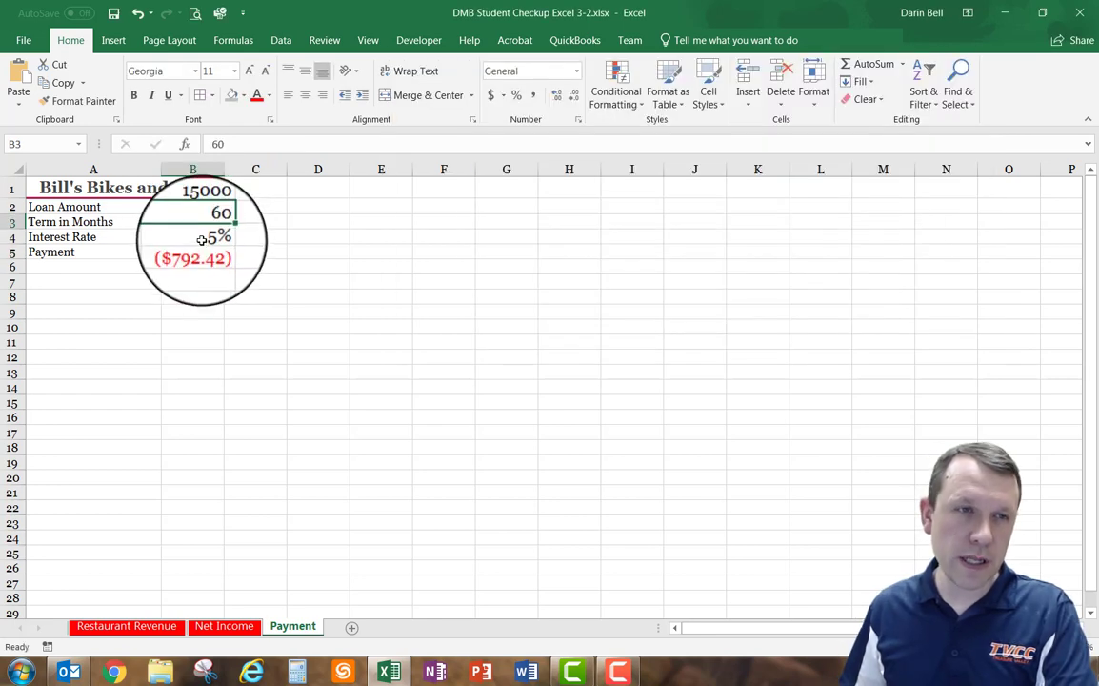
click(201, 242)
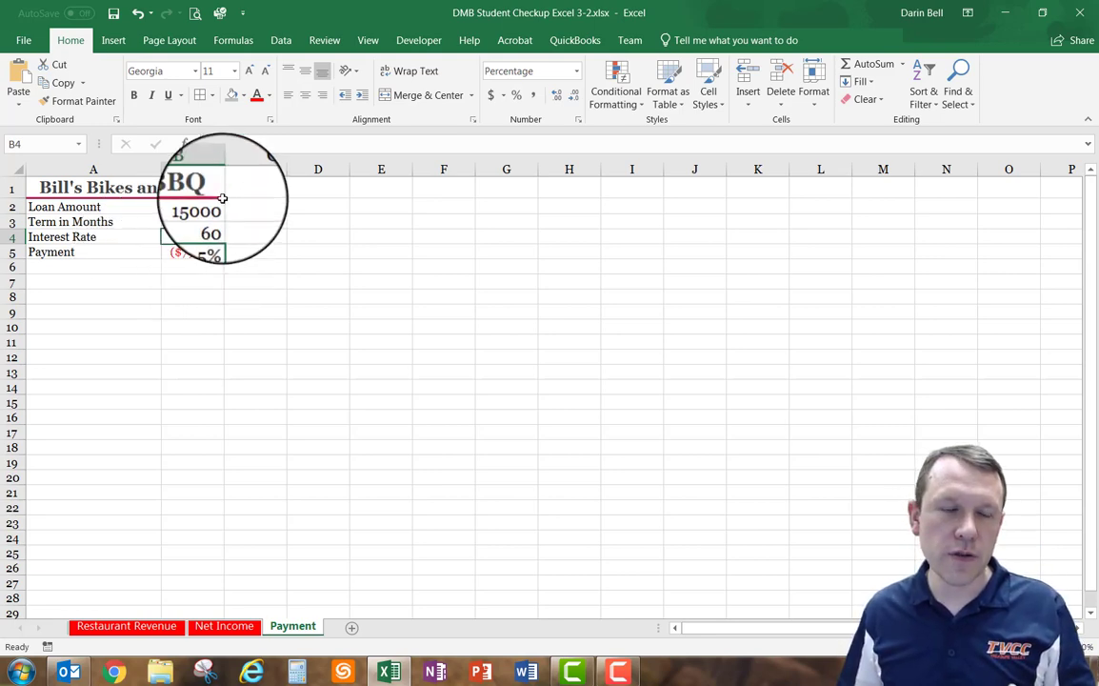
After checking the B3 term, change B5 to =PMT(B4/12,B3,B2) so the monthly payment shows ($283.07).
click(201, 254)
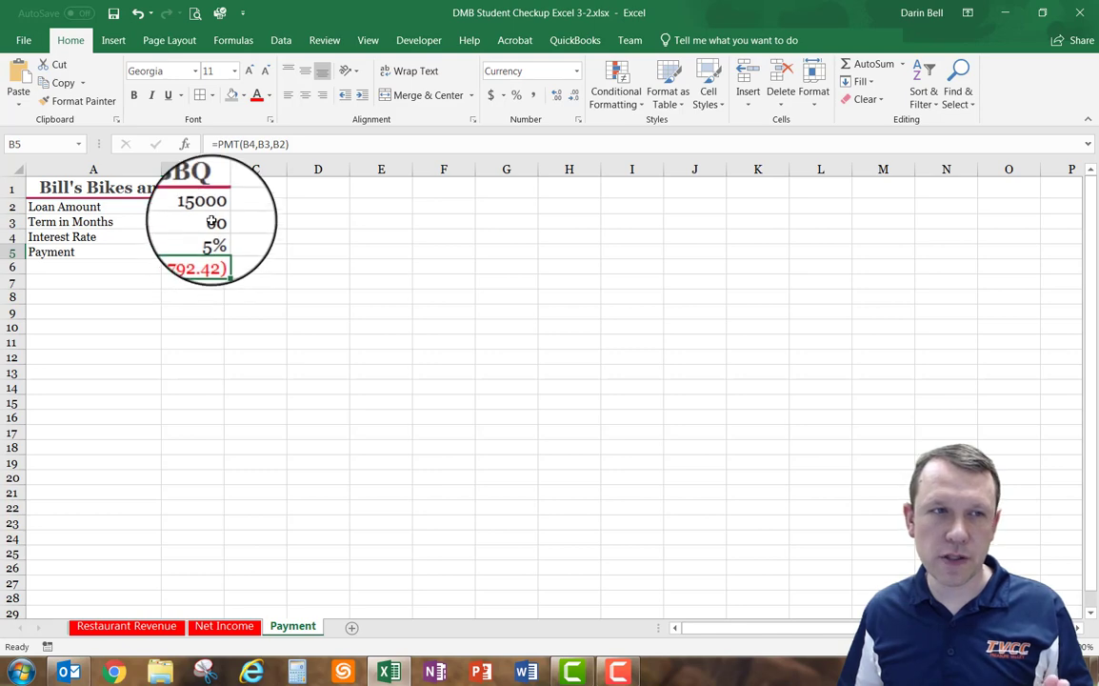
click(212, 222)
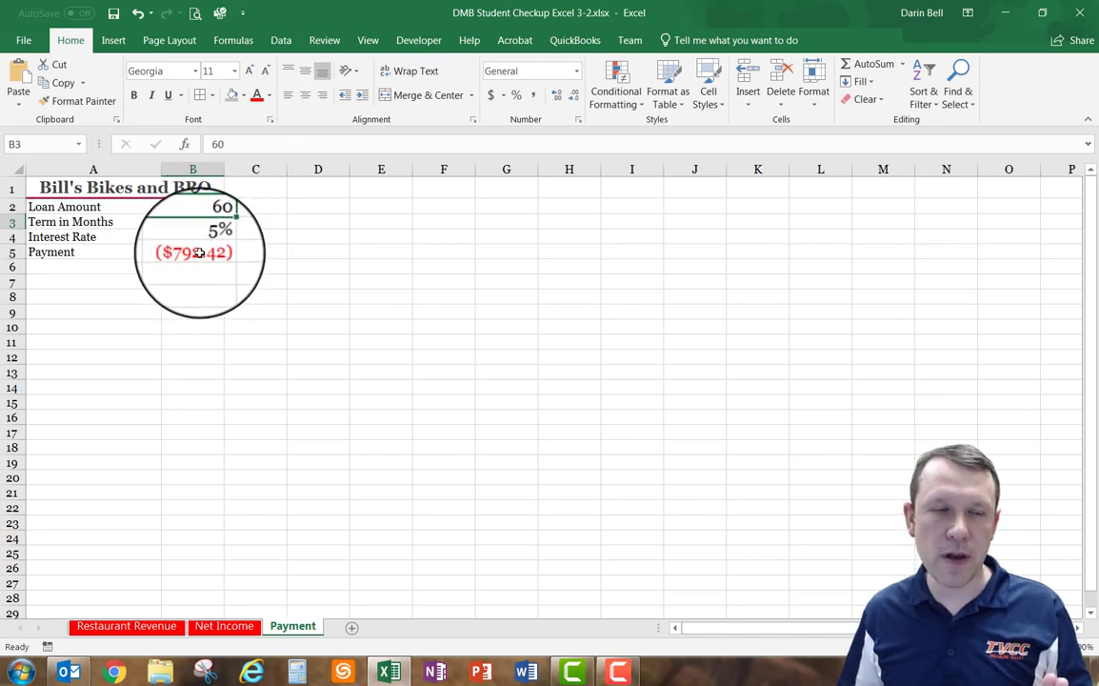
click(197, 250)
double_click(197, 251)
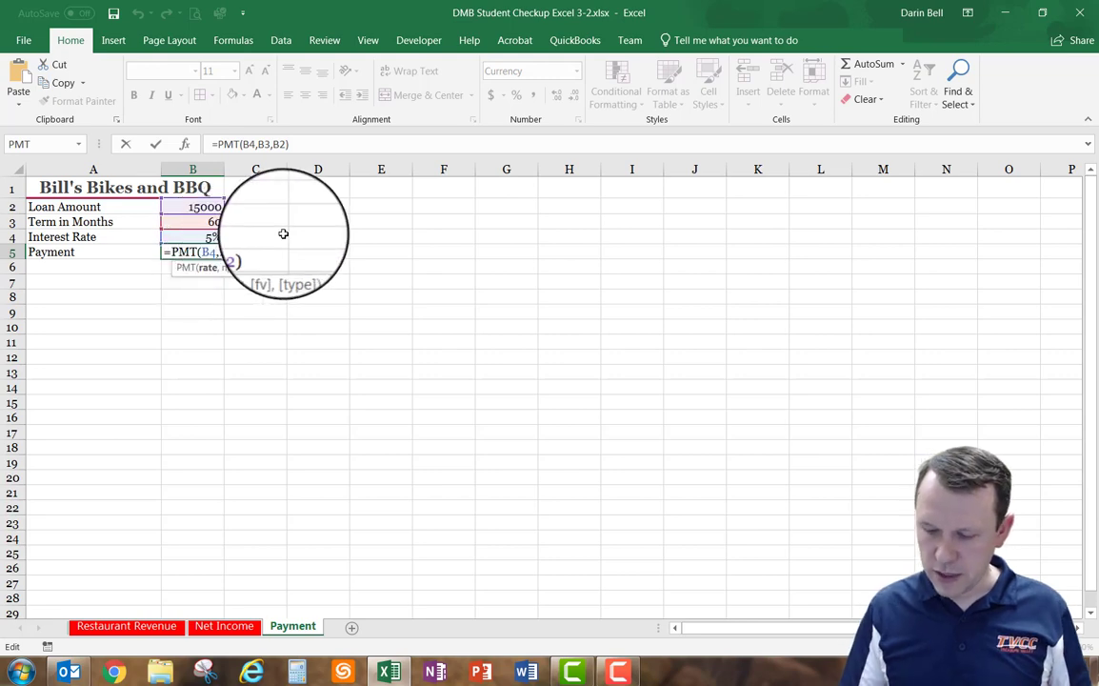
text(/12)
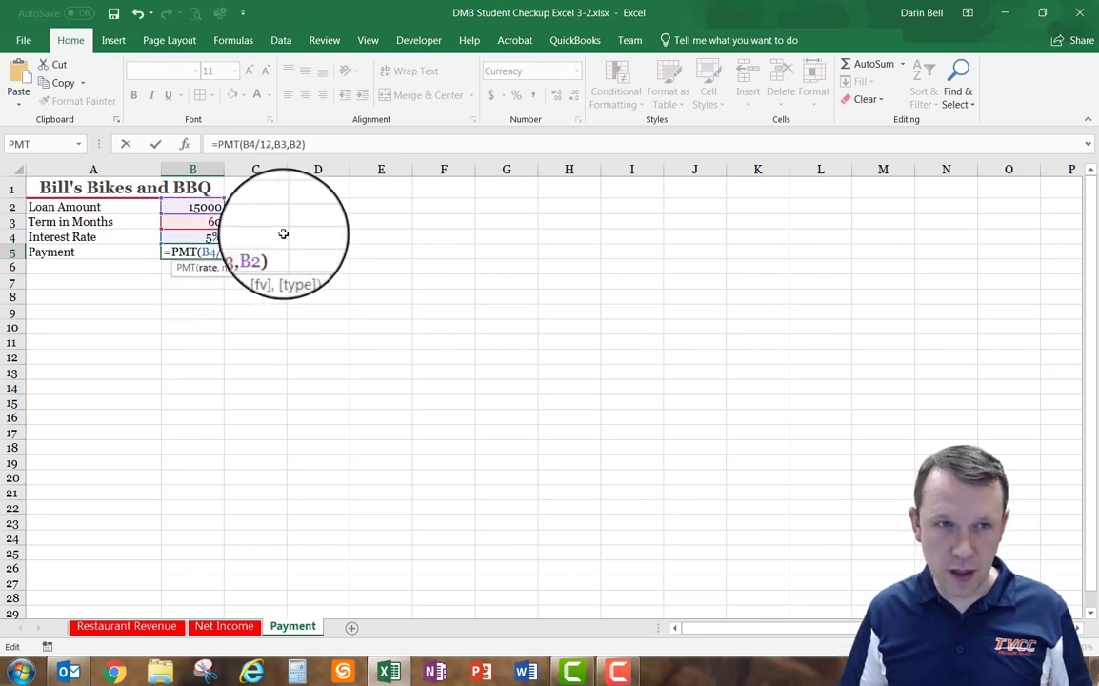
key(Return)
click(204, 293)
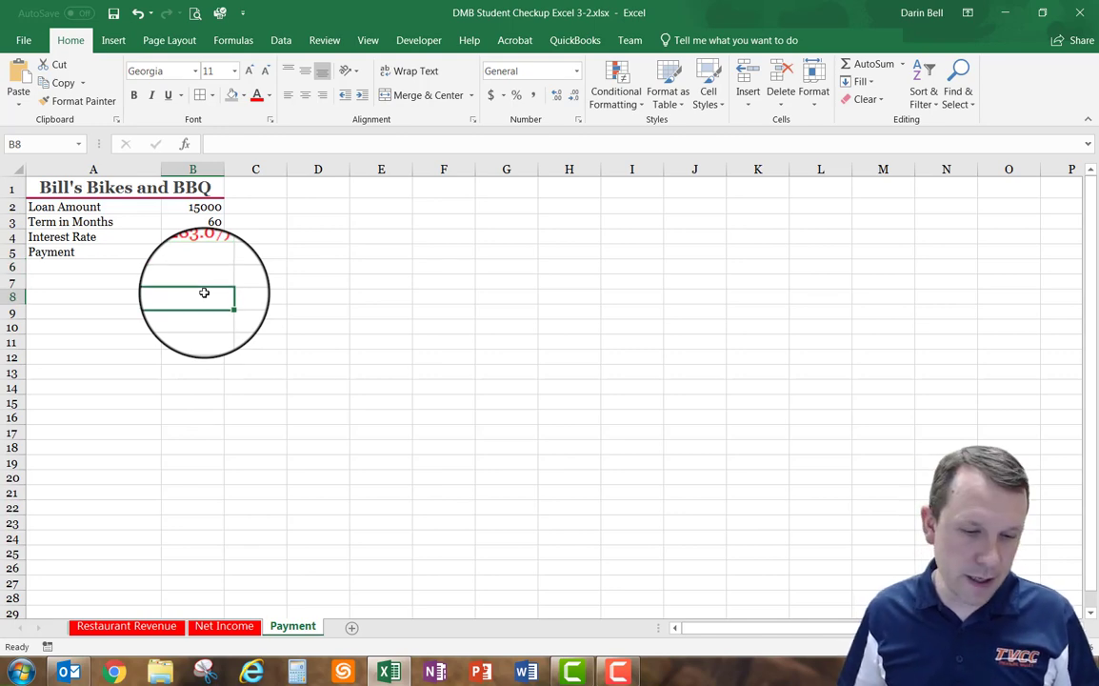
key(Down)
key(Down)
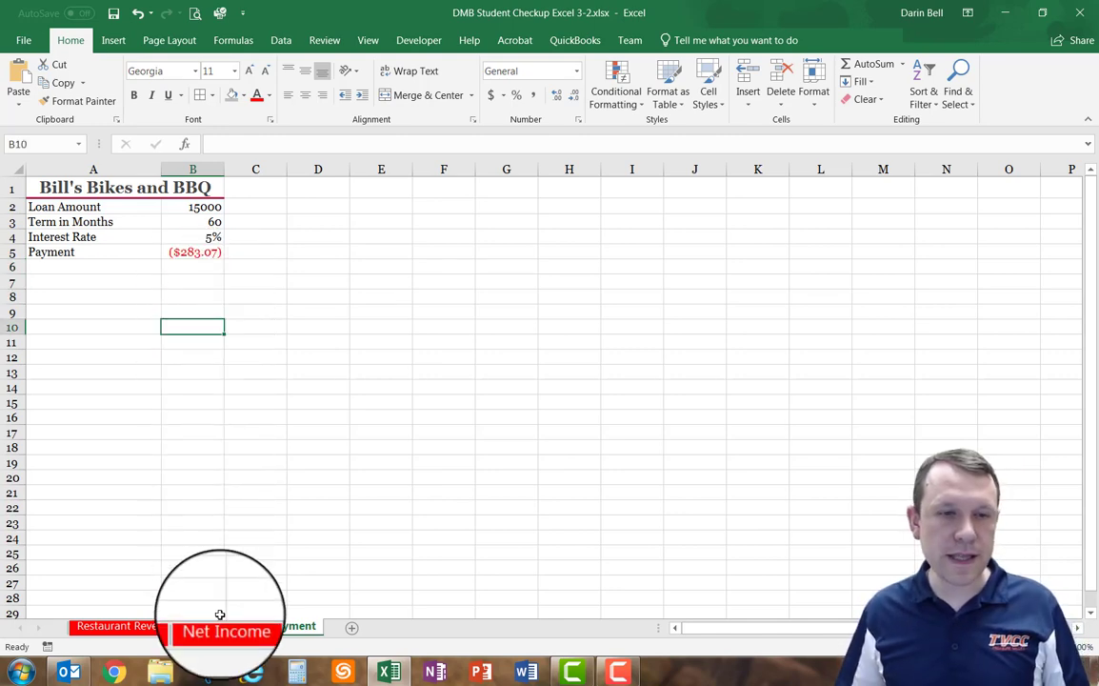